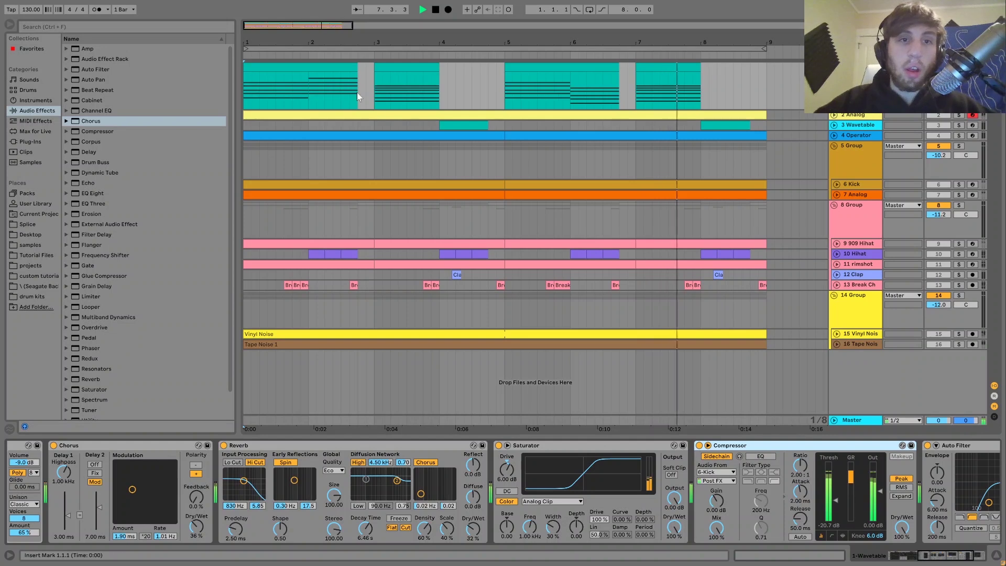
# Stop playback and open the first Wavetable clip at bar 1 to examine the notes of its opening chord
pyautogui.press('space')
pyautogui.click(330, 68)
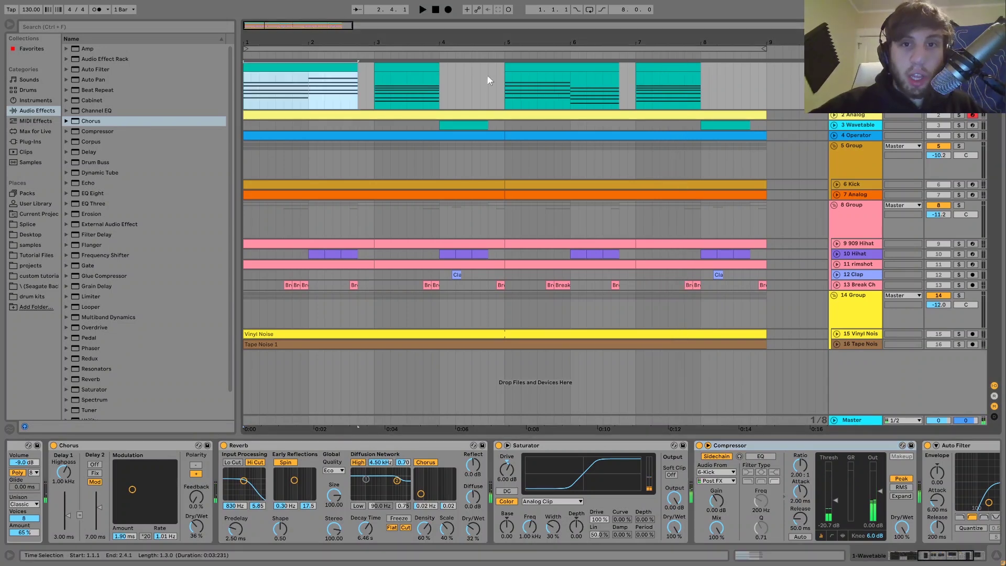
pyautogui.doubleClick(315, 62)
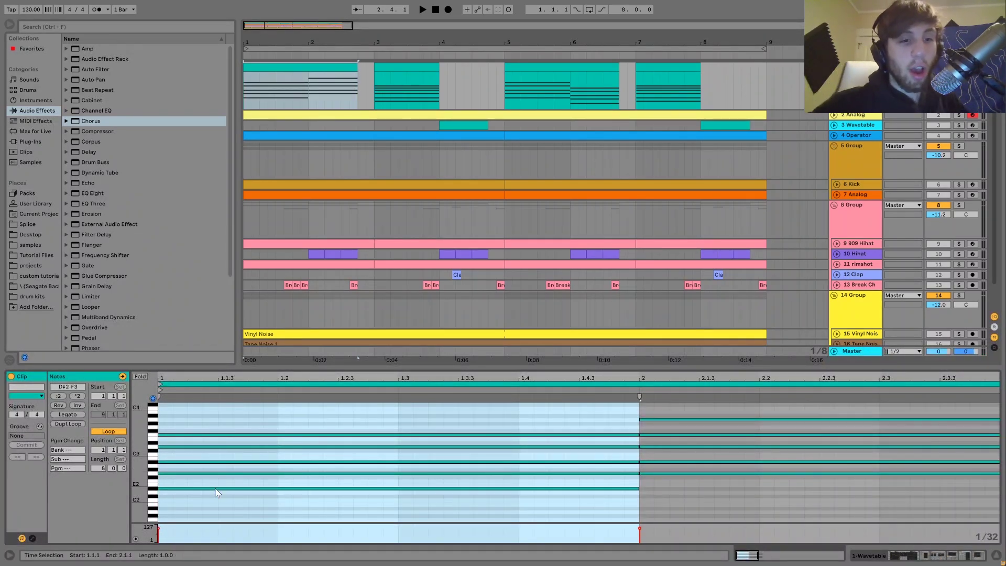
pyautogui.click(218, 504)
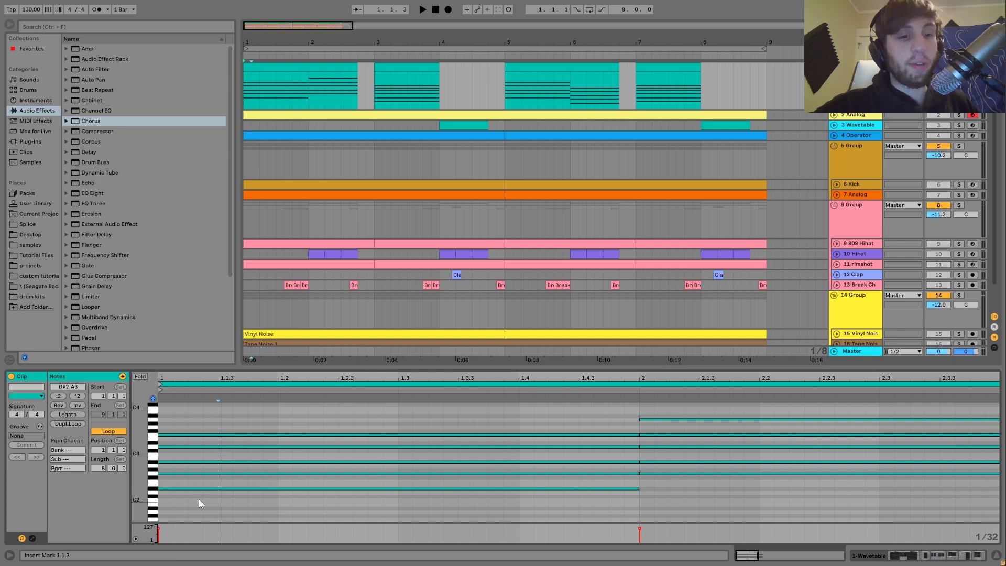
pyautogui.moveTo(197, 496); pyautogui.dragTo(198, 459)
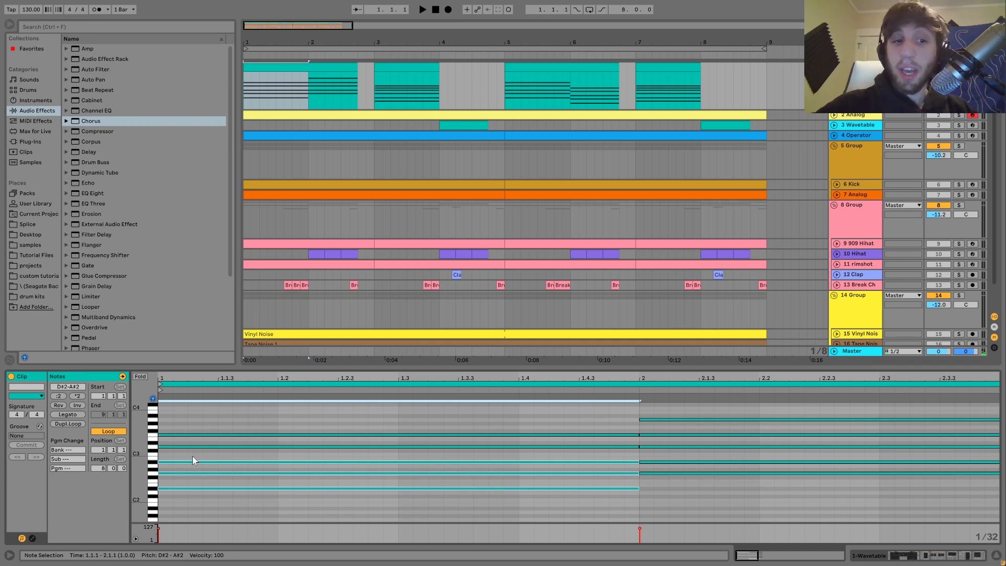
pyautogui.click(193, 446)
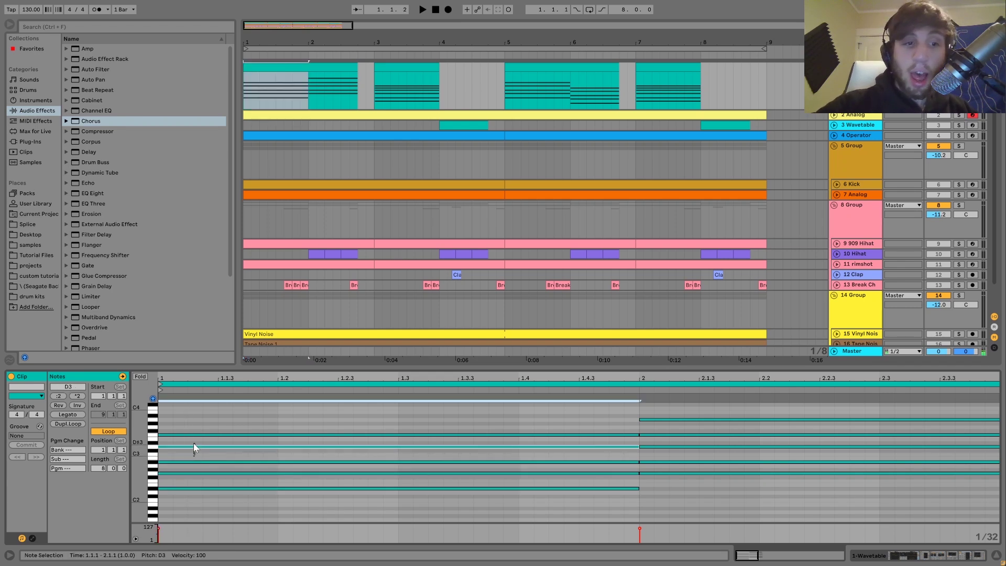
pyautogui.click(204, 412)
pyautogui.click(212, 381)
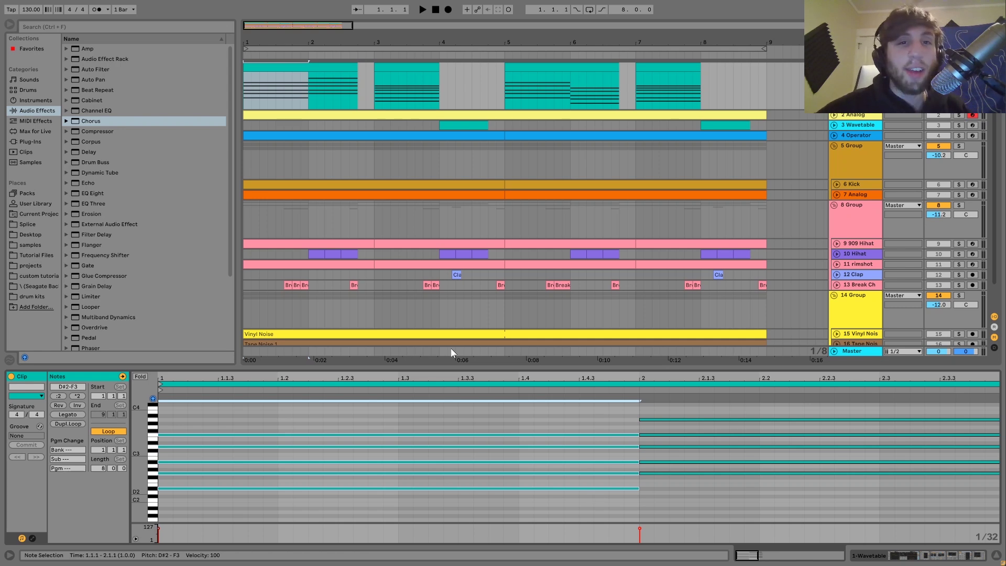
# Open the chord clip at bar 3 on the Wavetable track and examine its notes individually and together
pyautogui.click(400, 67)
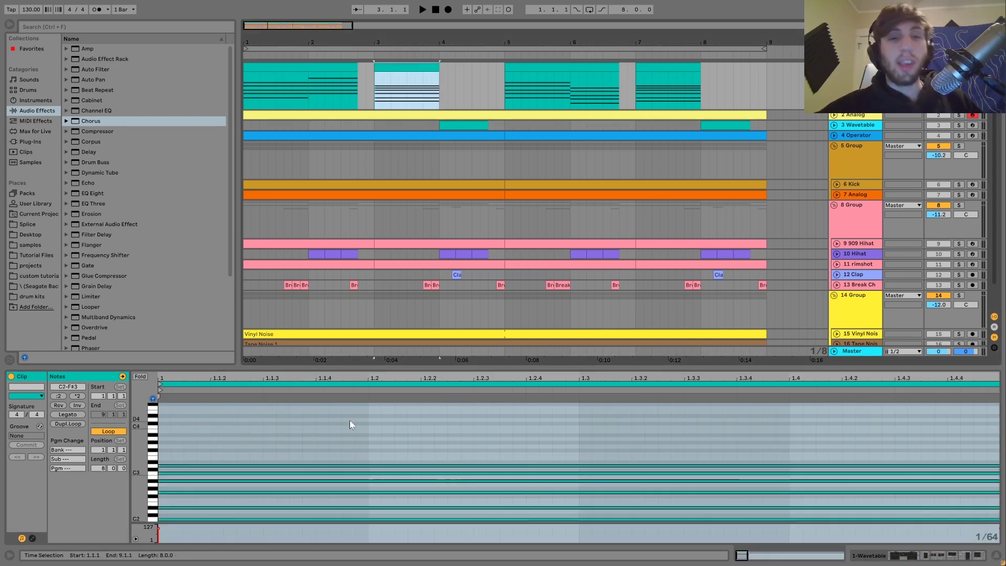
pyautogui.click(134, 447)
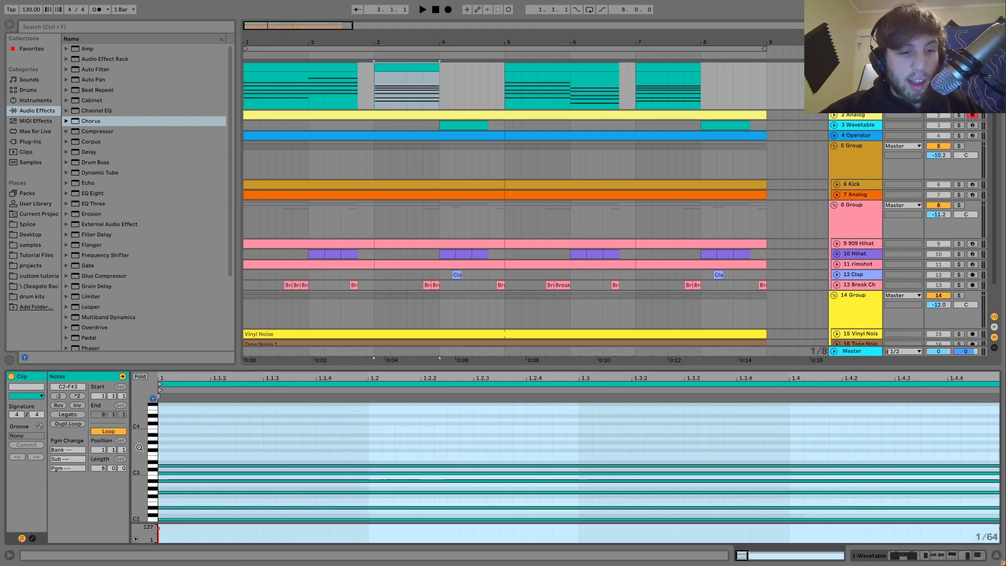
pyautogui.moveTo(140, 448); pyautogui.dragTo(122, 444)
pyautogui.moveTo(225, 512); pyautogui.dragTo(212, 474)
pyautogui.click(208, 470)
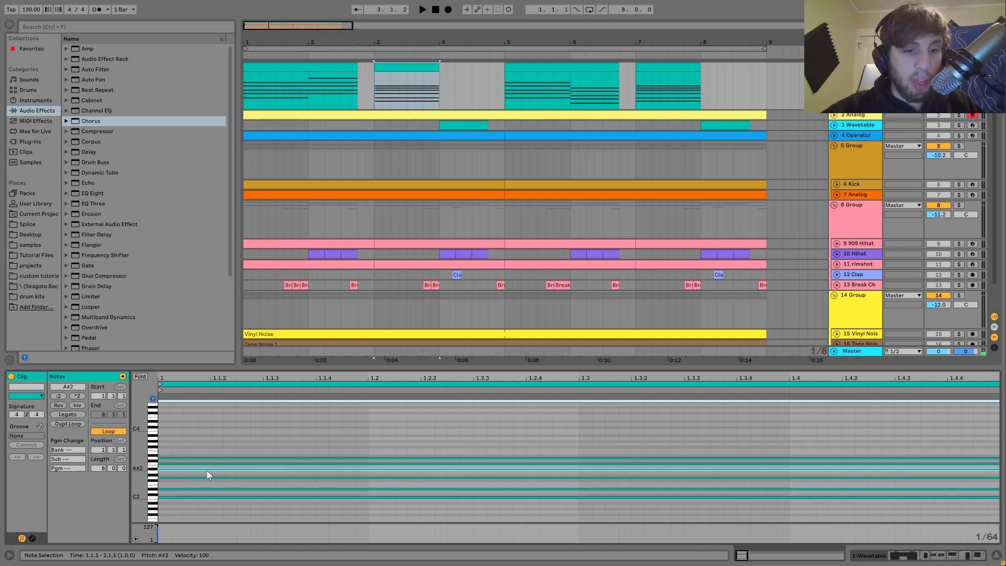
pyautogui.click(207, 459)
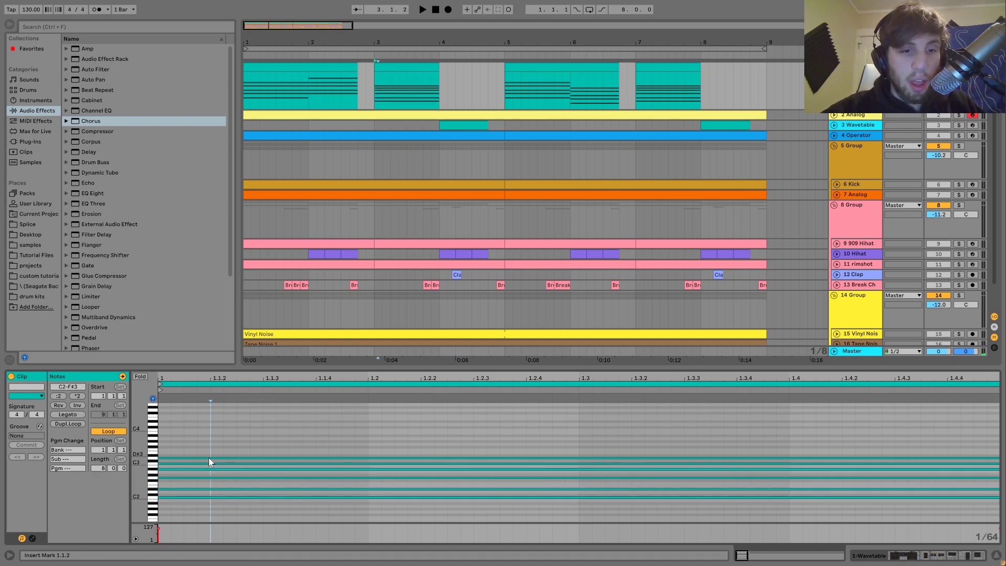
pyautogui.hotkey('ctrl', 'a')
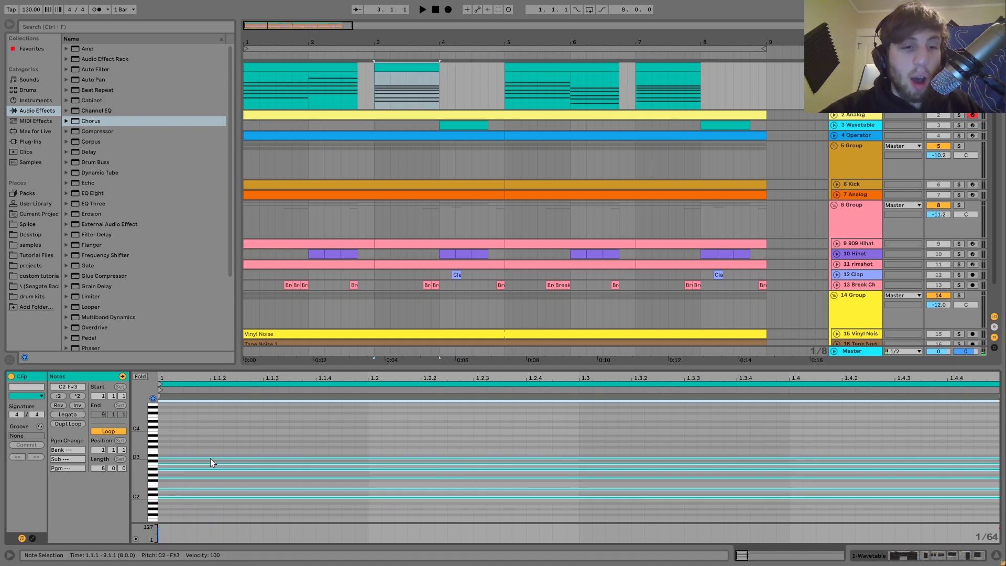
pyautogui.click(181, 441)
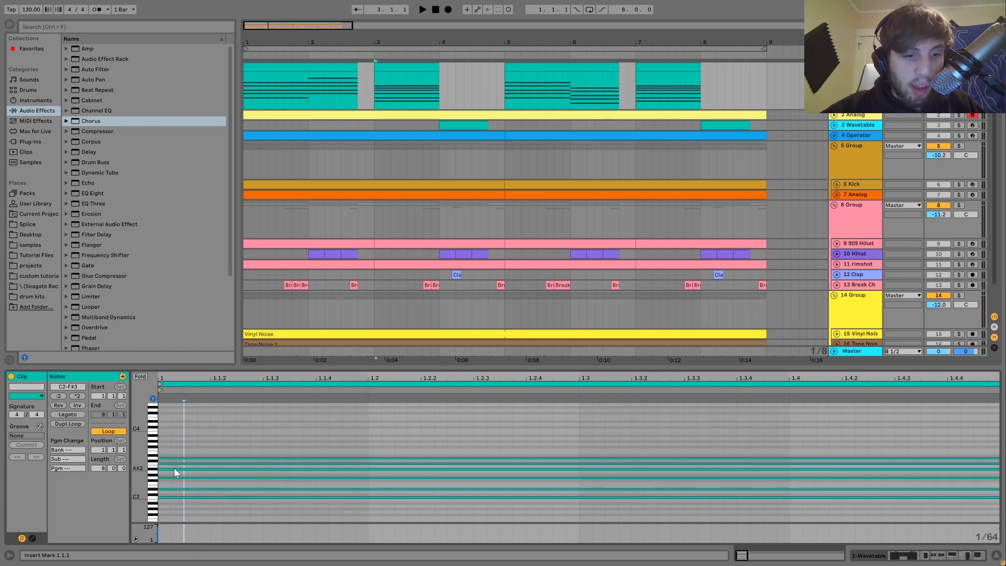
pyautogui.click(173, 465)
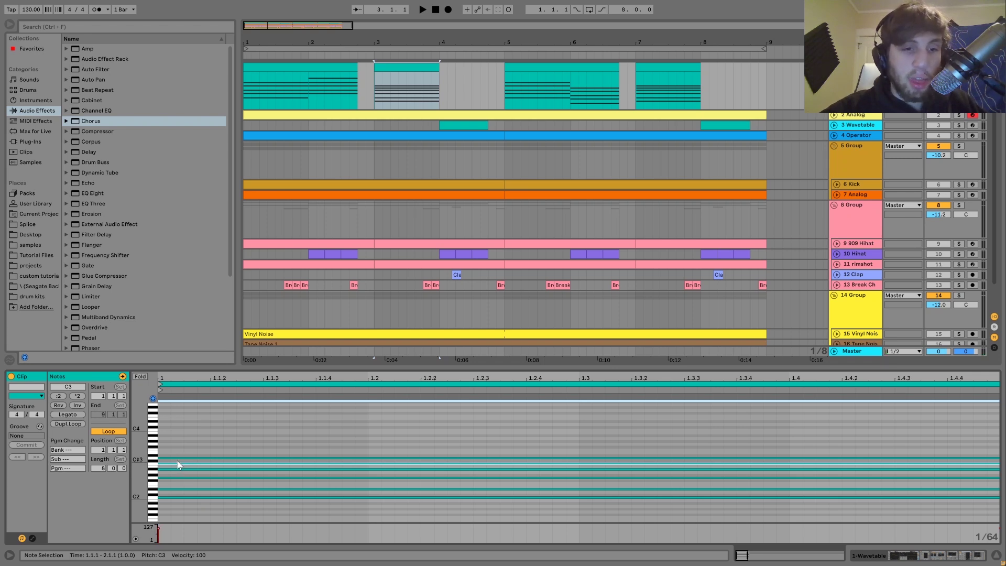
# Play the arrangement from bar 3 several times to hear the chord in context
pyautogui.press('space')
pyautogui.press('space')
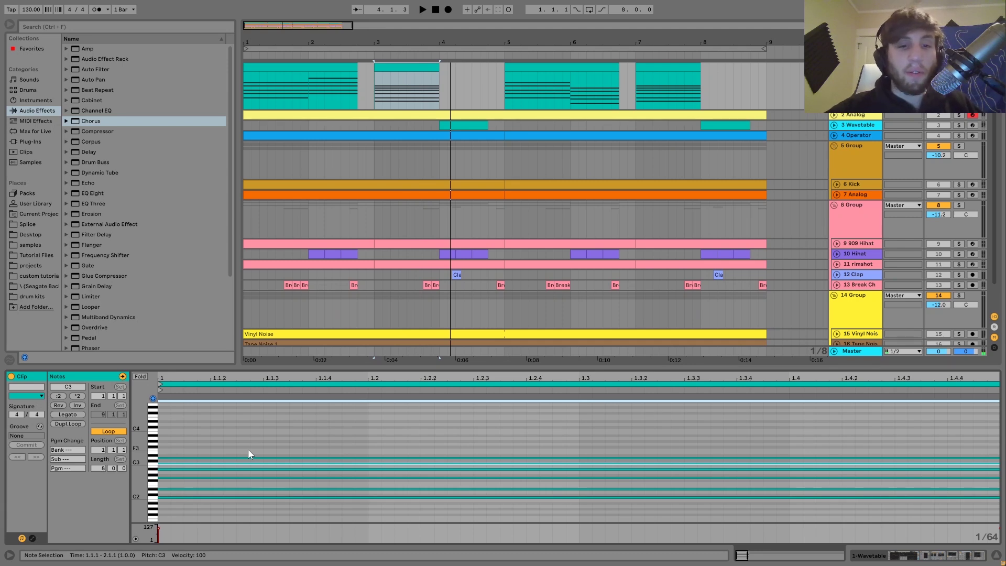
pyautogui.press('space')
pyautogui.press('space')
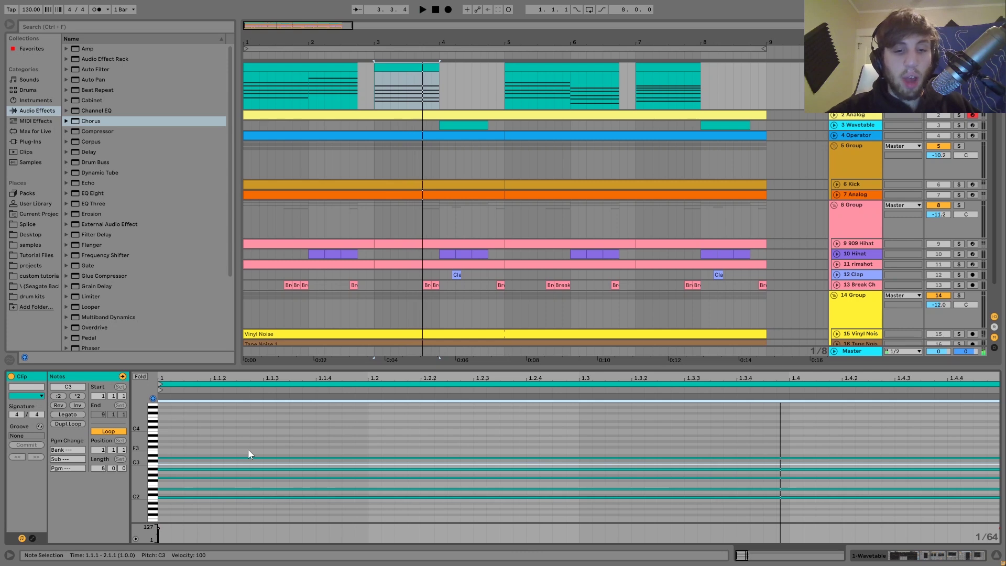
pyautogui.press('space')
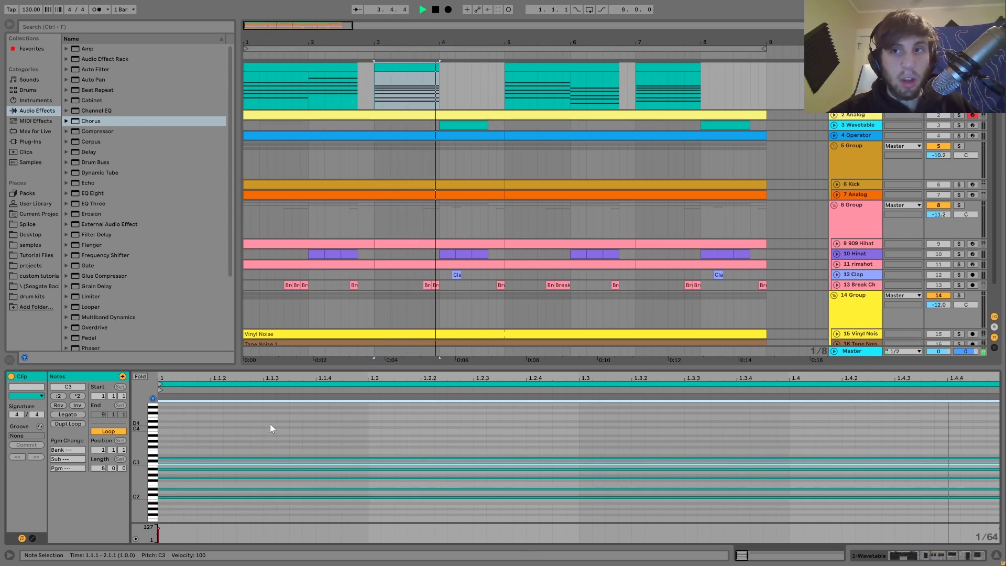
pyautogui.press('space')
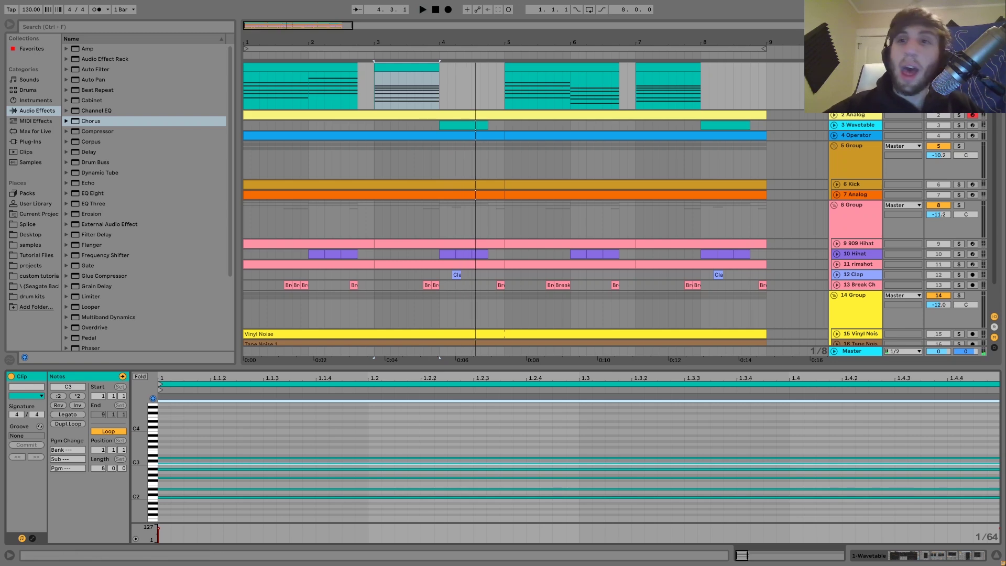
# Show the track's Wavetable device and inspect its modulation matrix and LFO 1 settings
pyautogui.hotkey('shift', 'Tab')
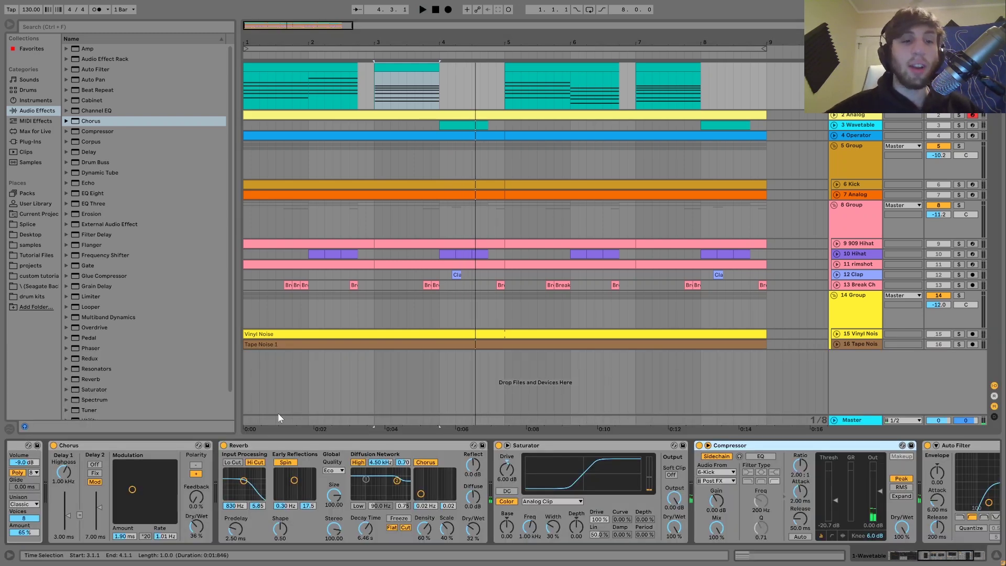
pyautogui.scroll(5, 294, 503)
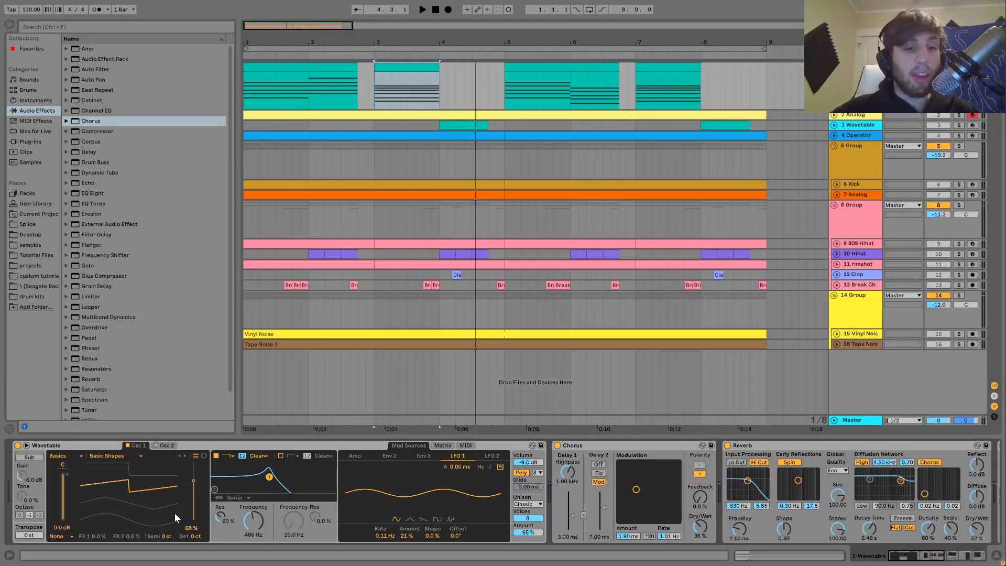
pyautogui.press('space')
pyautogui.click(443, 445)
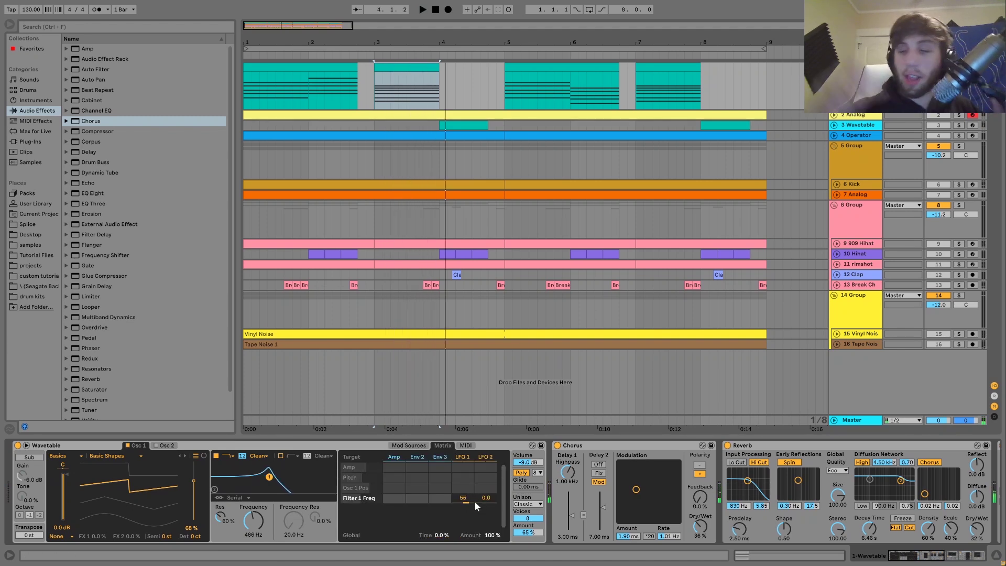
pyautogui.click(409, 446)
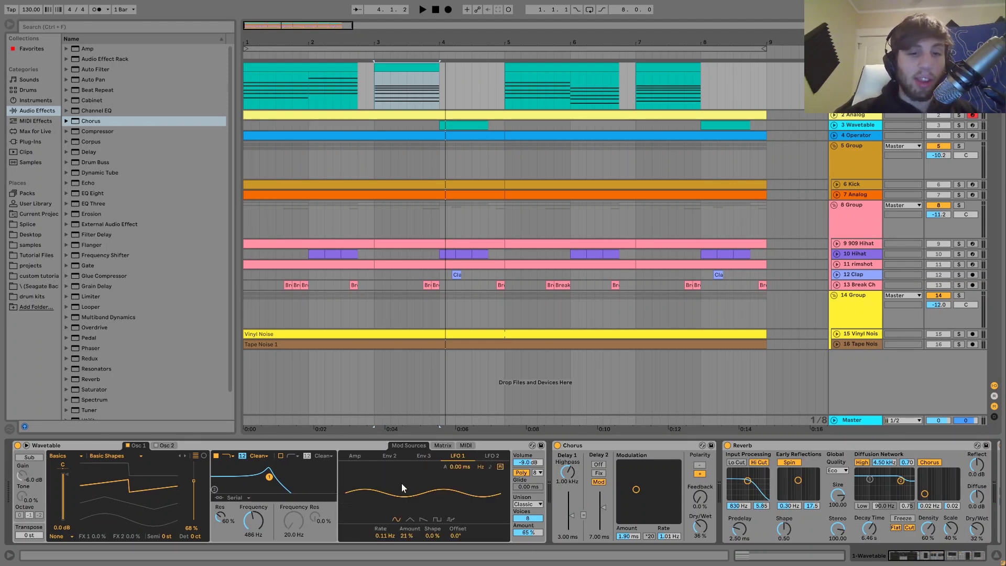
# Restart playback repeatedly from bar 3 to hear how LFO 1 moves the Wavetable filter on each start
pyautogui.press('space')
pyautogui.press('space')
pyautogui.press('space')
pyautogui.press('space')
pyautogui.press('space')
pyautogui.press('space')
pyautogui.press('space')
pyautogui.press('space')
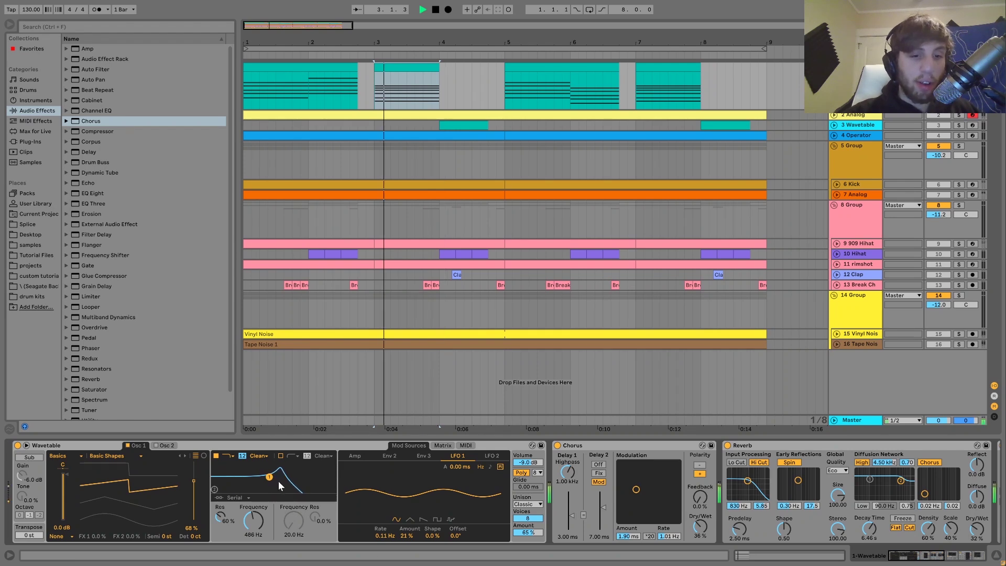
pyautogui.press('space')
pyautogui.press('space')
pyautogui.press('space')
pyautogui.press('space')
pyautogui.press('space')
pyautogui.press('space')
pyautogui.press('space')
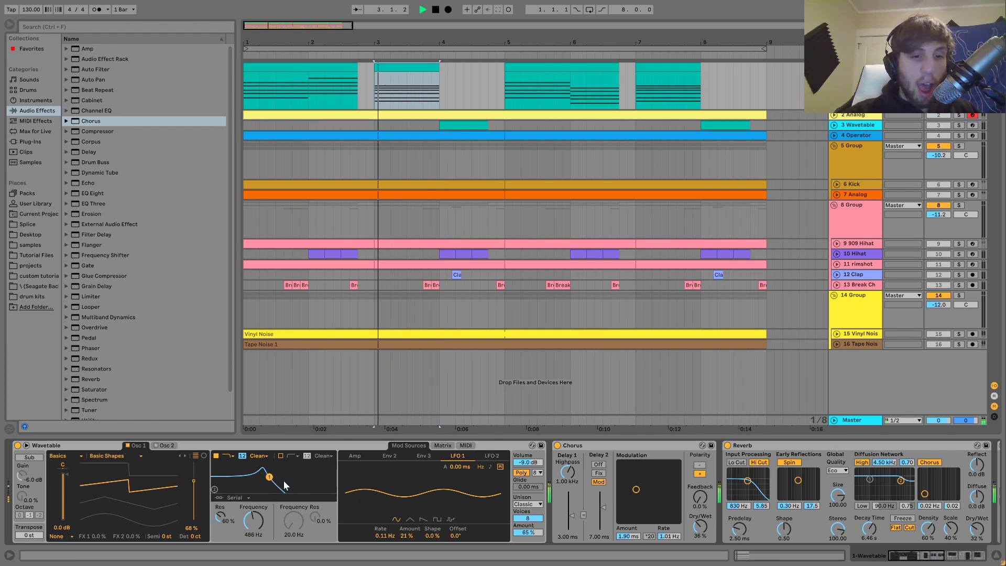
pyautogui.press('space')
pyautogui.press('space')
pyautogui.press('space')
pyautogui.press('space')
pyautogui.press('space')
pyautogui.press('space')
pyautogui.press('space')
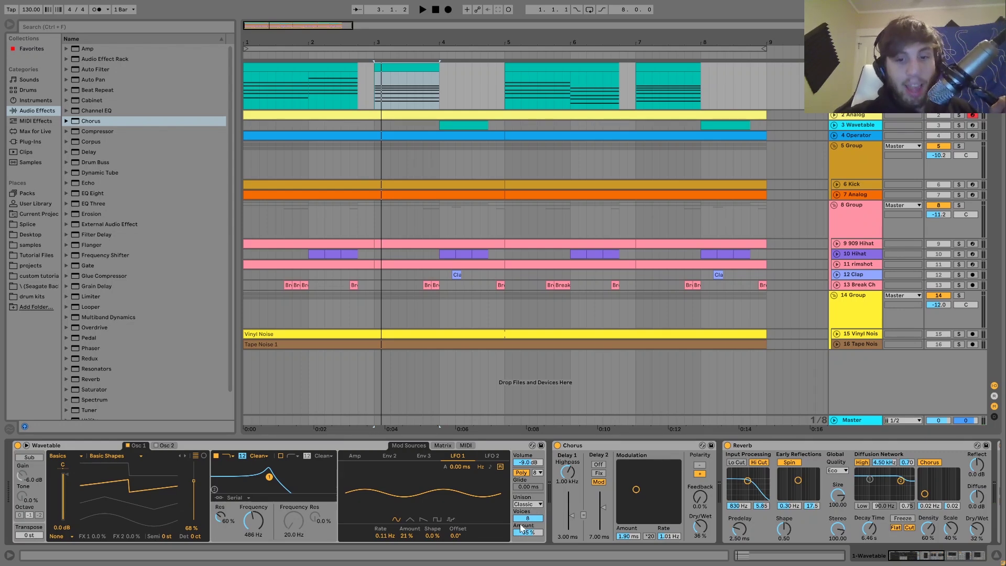
# Review the Chorus, Reverb, Saturator, Compressor and Auto Filter settings in the pad's effects chain while playing the arrangement
pyautogui.hscroll(5, 531, 531)
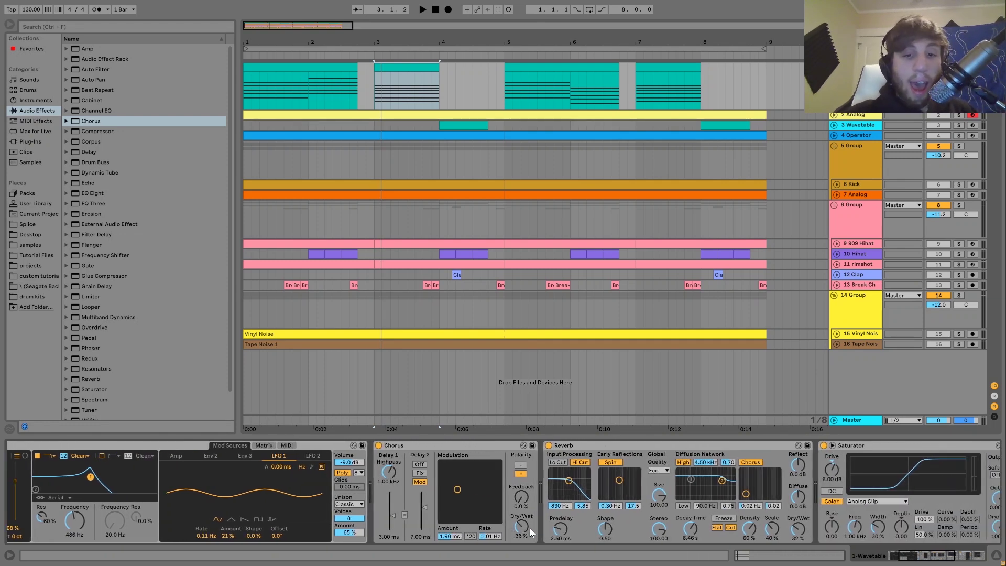
pyautogui.hscroll(3, 531, 531)
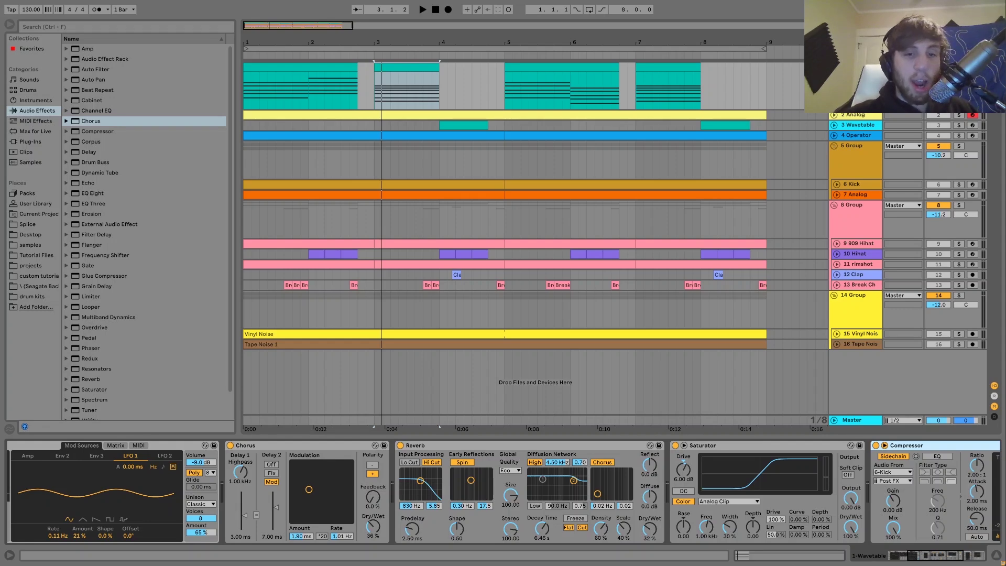
pyautogui.press('space')
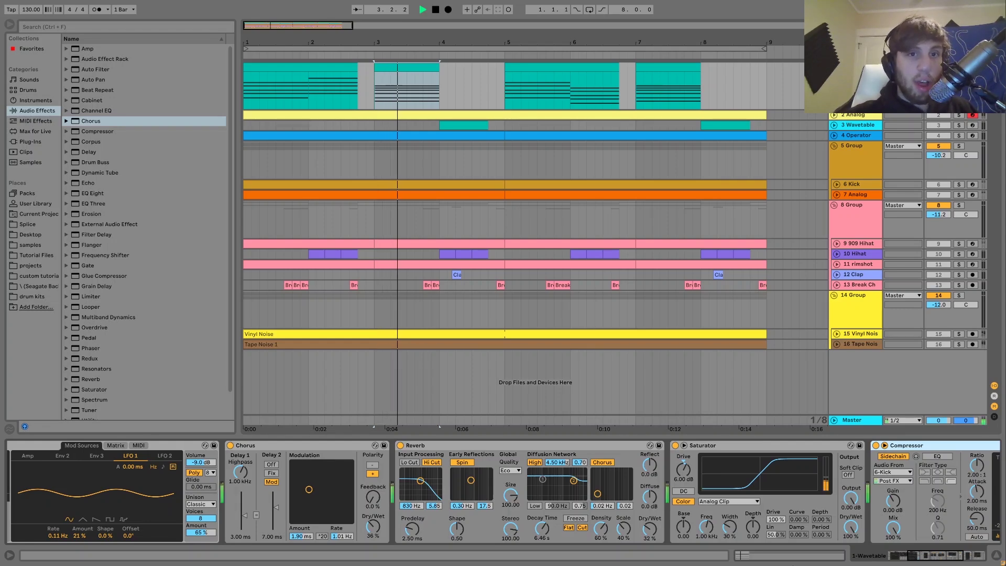
pyautogui.hscroll(4, 602, 519)
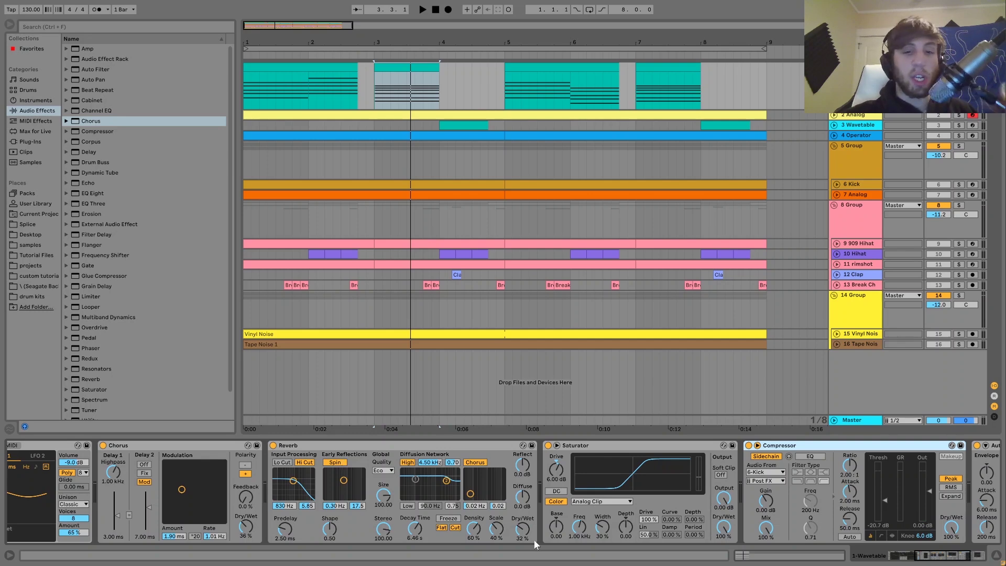
pyautogui.hscroll(8, 498, 494)
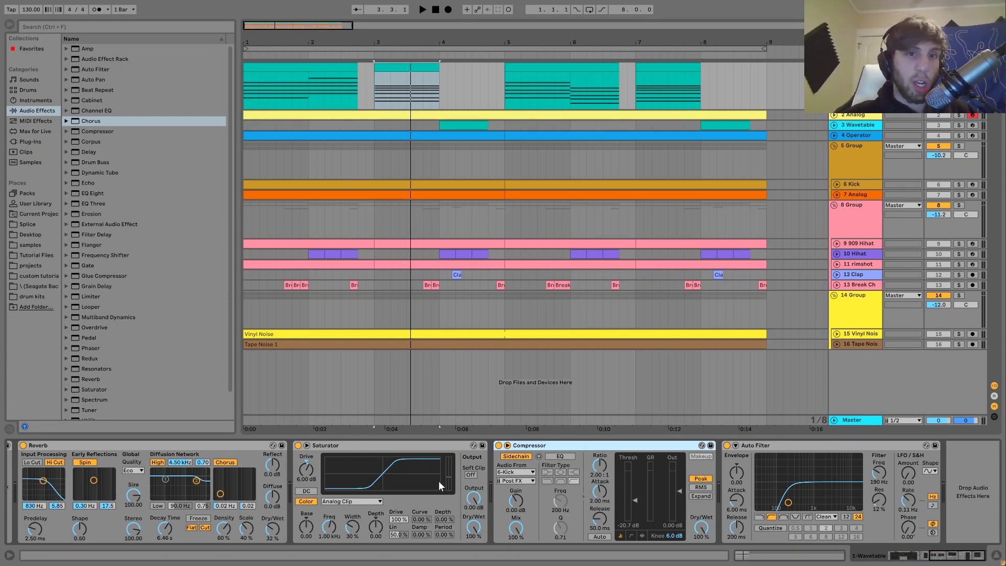
pyautogui.press('space')
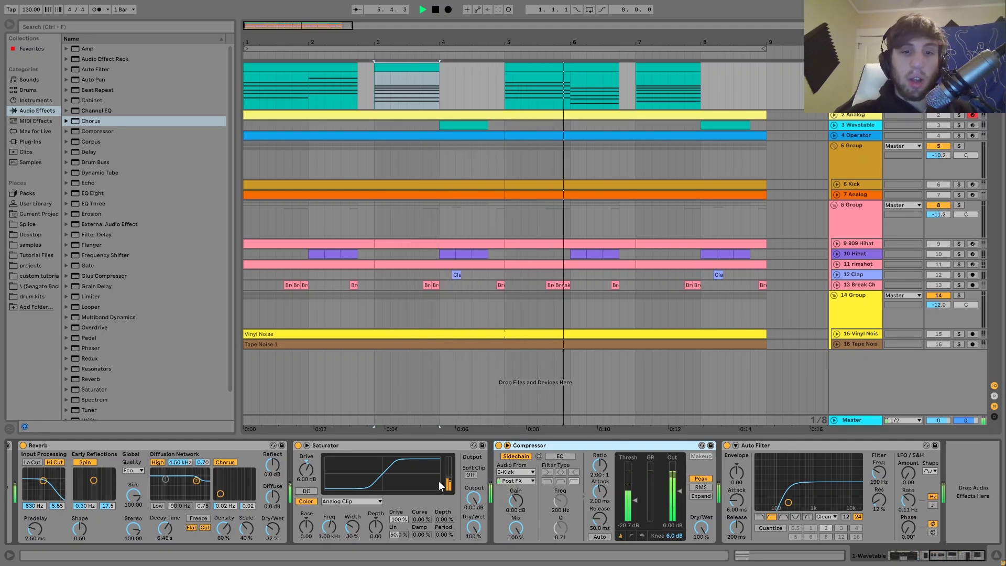
pyautogui.press('space')
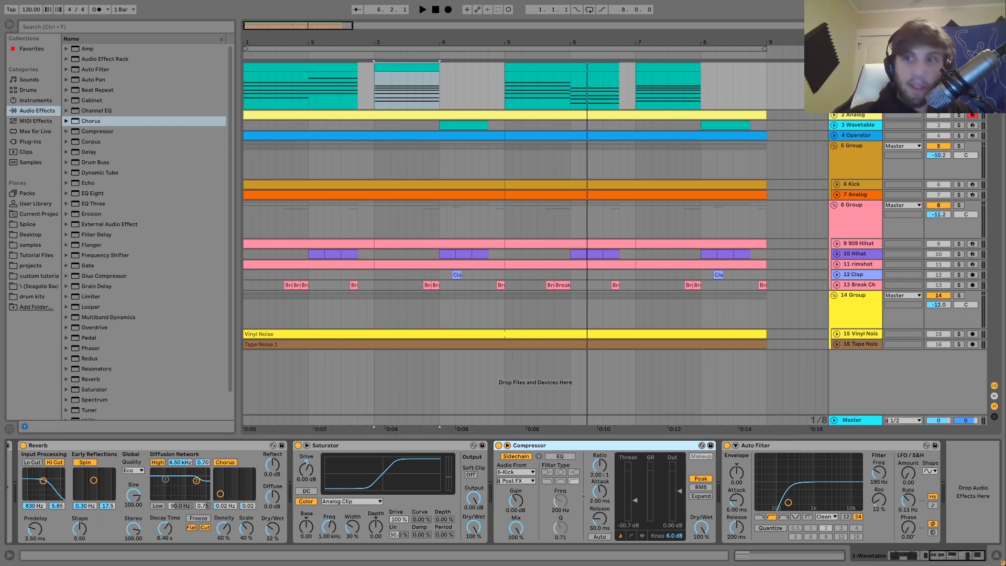
# Unfold the 2 Analog track, loop playback over its eight-bar clip and open the clip's notes
pyautogui.click(835, 115)
pyautogui.click(710, 115)
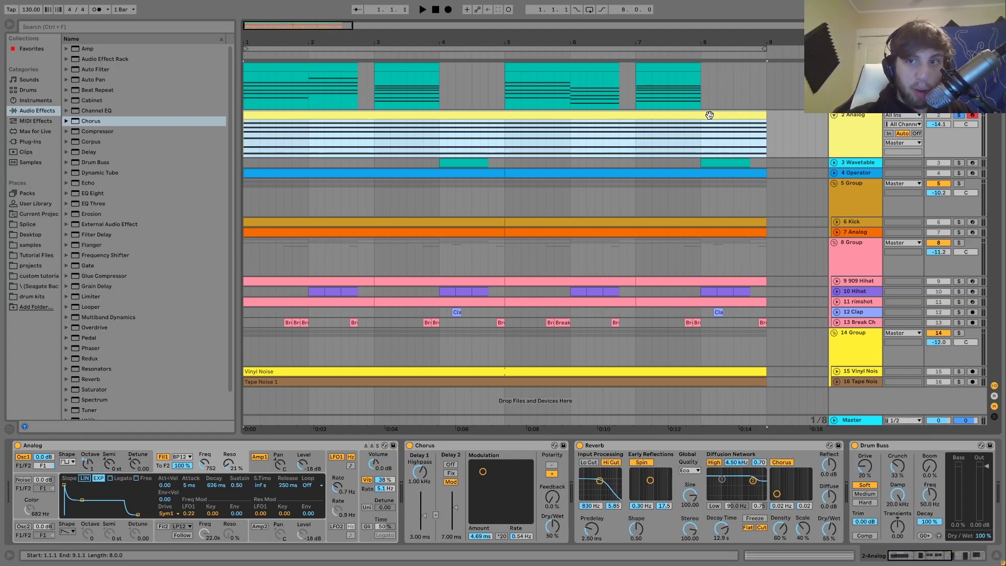
pyautogui.hotkey('ctrl', 'l')
pyautogui.press('space')
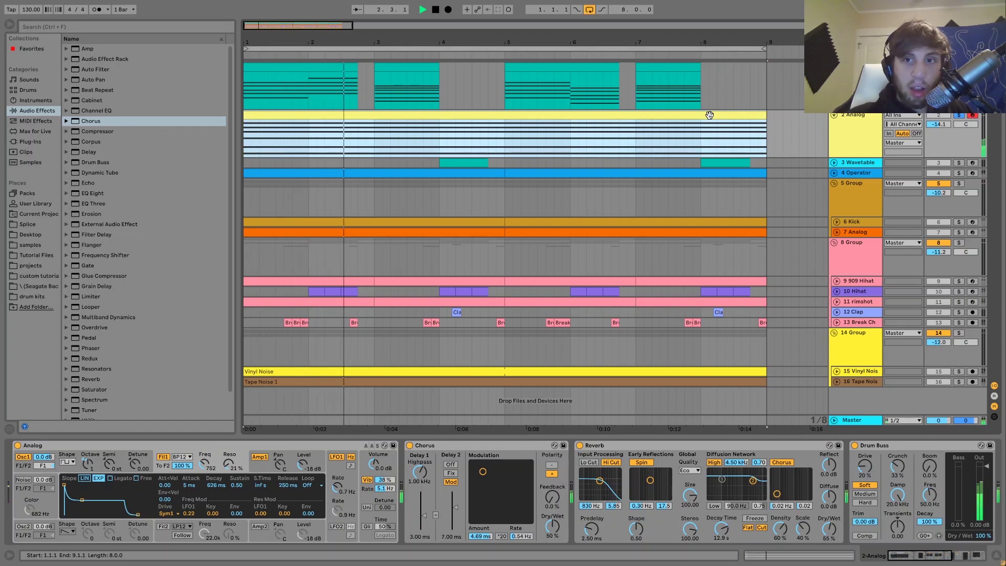
pyautogui.doubleClick(710, 115)
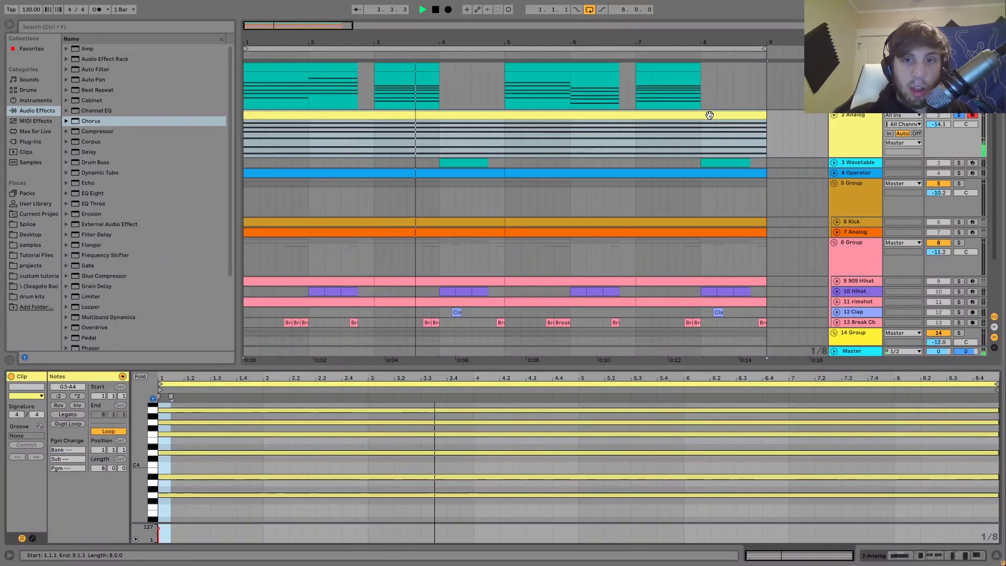
pyautogui.press('space')
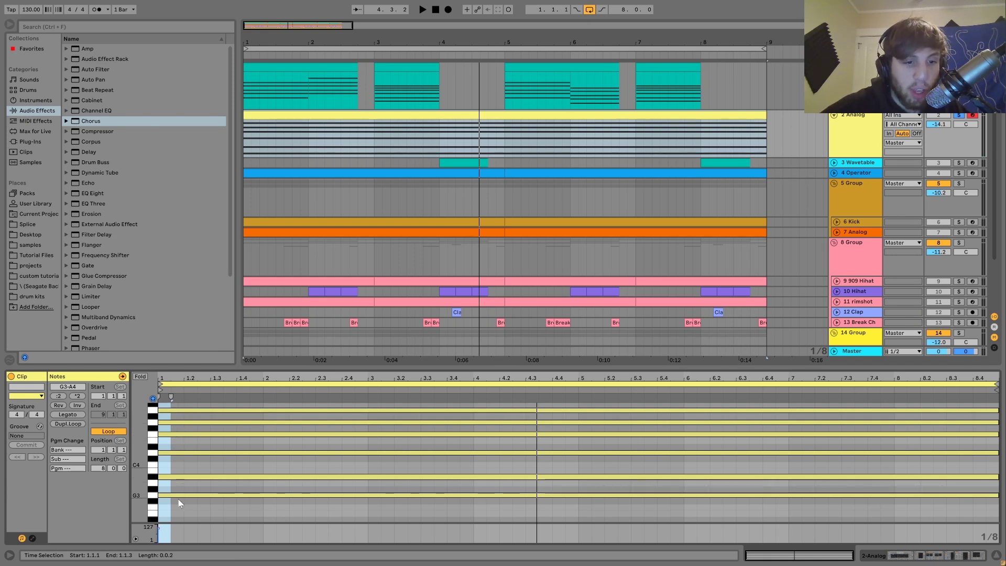
# Examine the held chord in the 2 Analog clip by auditioning its G3 to D4, F4, G4 and A4 notes and playing it
pyautogui.press('space')
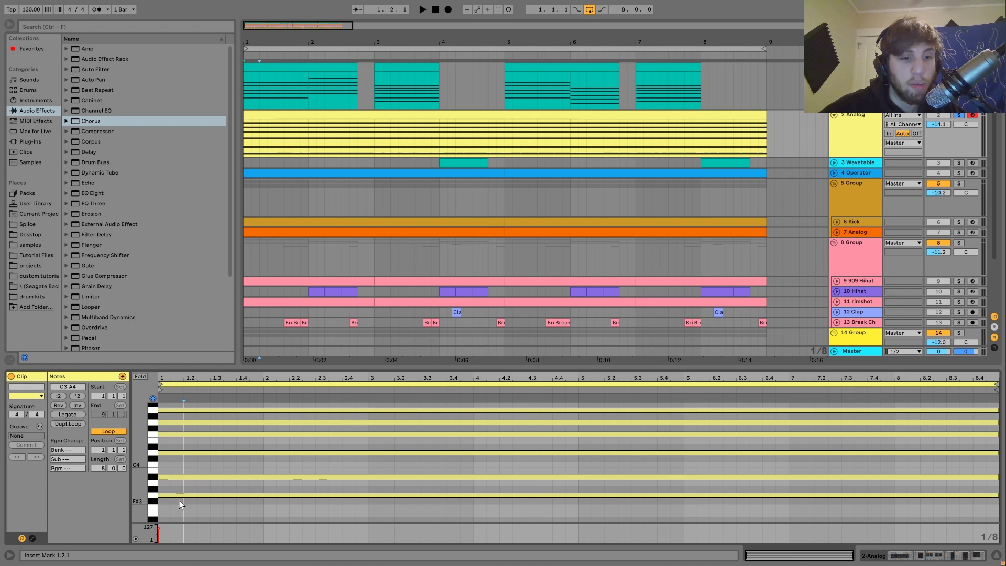
pyautogui.click(179, 494)
pyautogui.moveTo(182, 482); pyautogui.dragTo(181, 448)
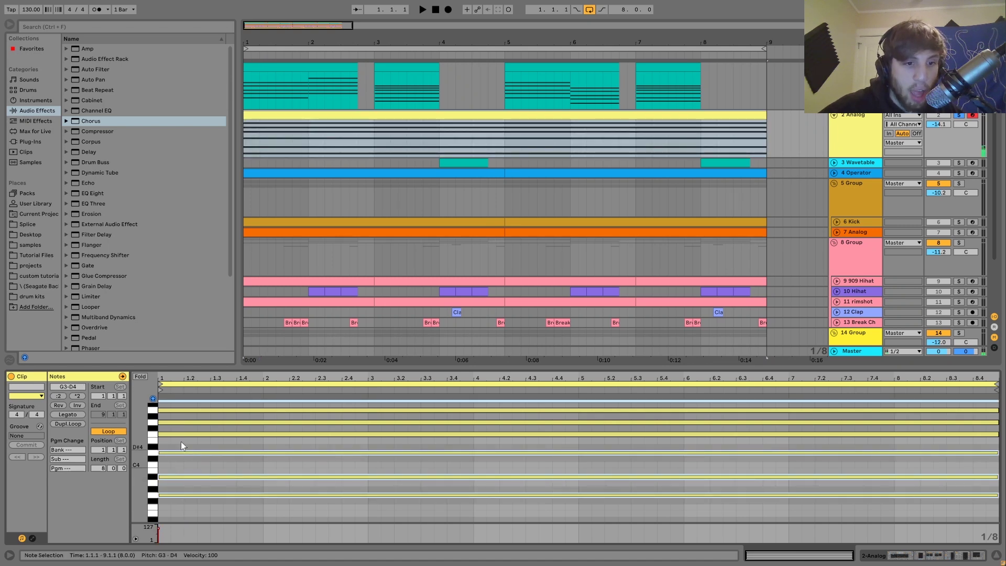
pyautogui.click(182, 436)
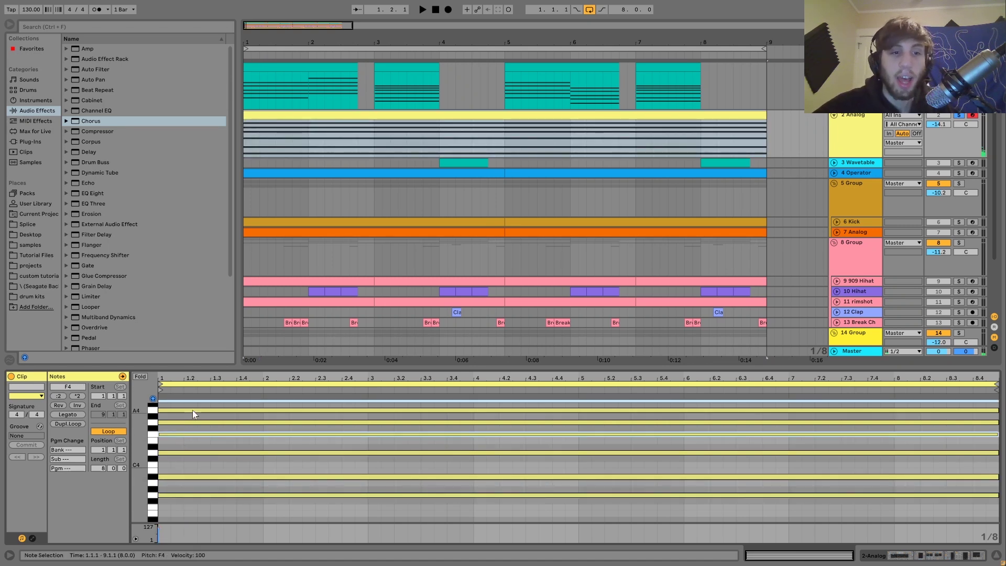
pyautogui.click(193, 410)
pyautogui.click(198, 422)
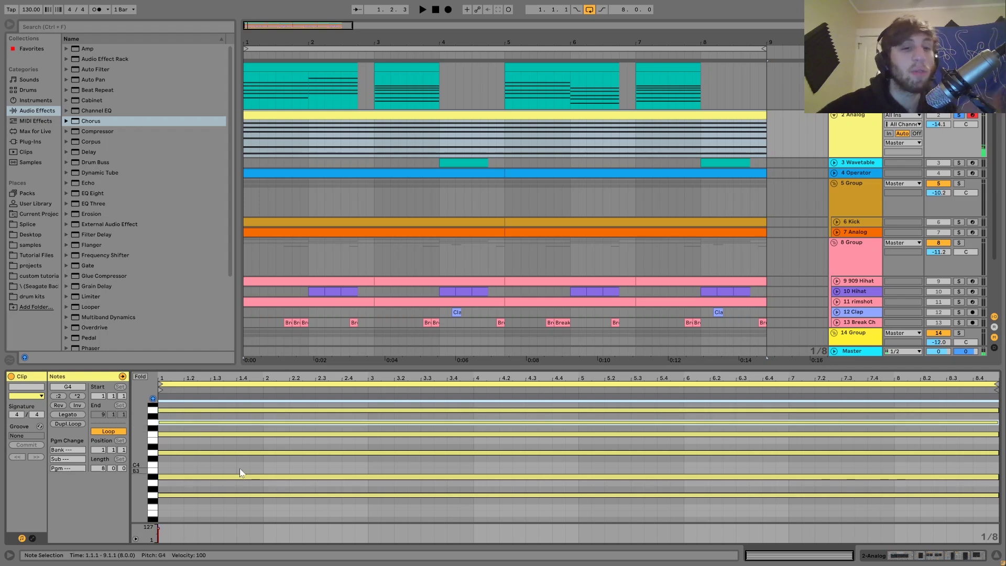
pyautogui.press('space')
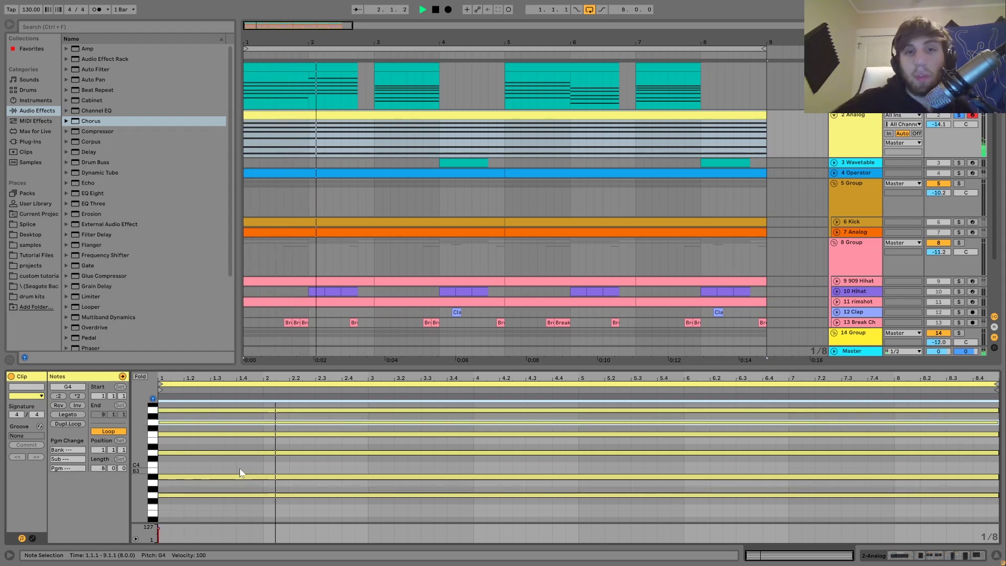
pyautogui.press('space')
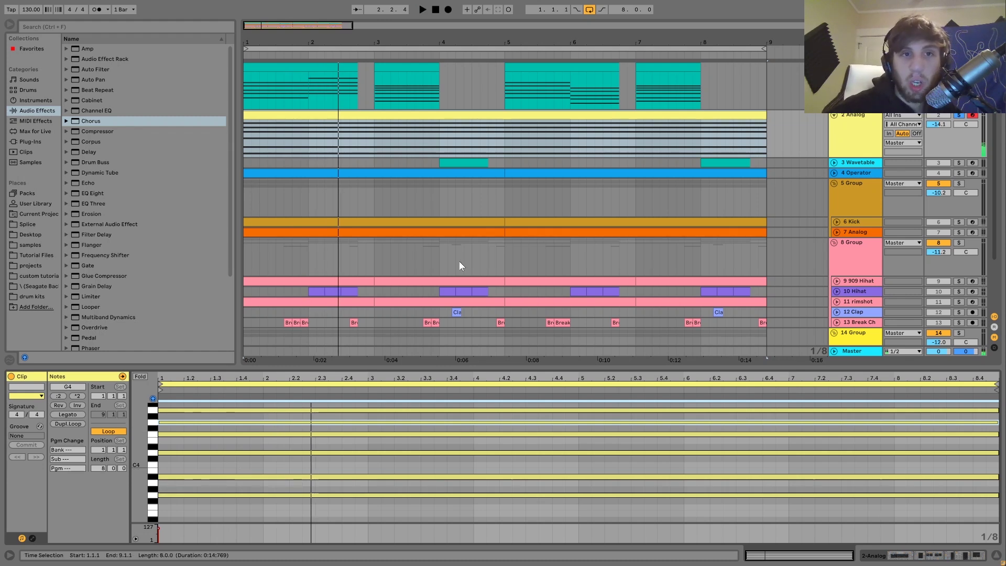
# Compare the 1 Wavetable clip's first chord with the 2 Analog clip and audition the Analog clip's G3 and A#3 notes
pyautogui.click(321, 70)
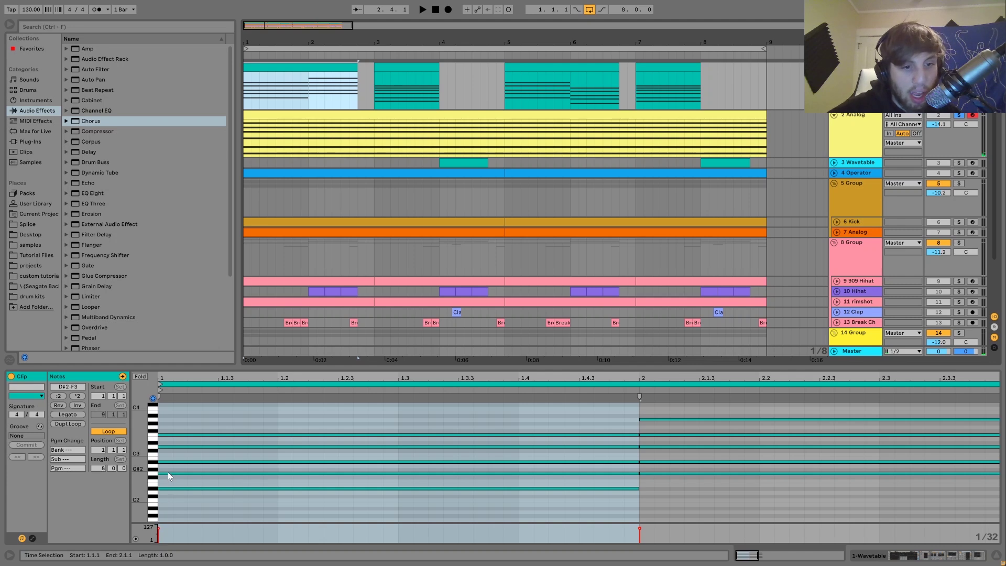
pyautogui.click(296, 114)
pyautogui.click(179, 498)
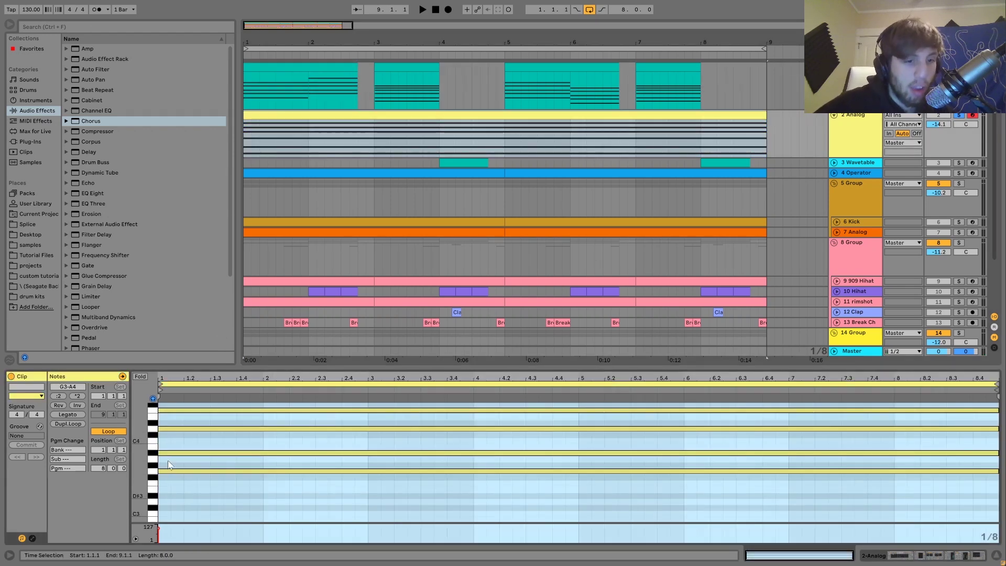
pyautogui.click(175, 472)
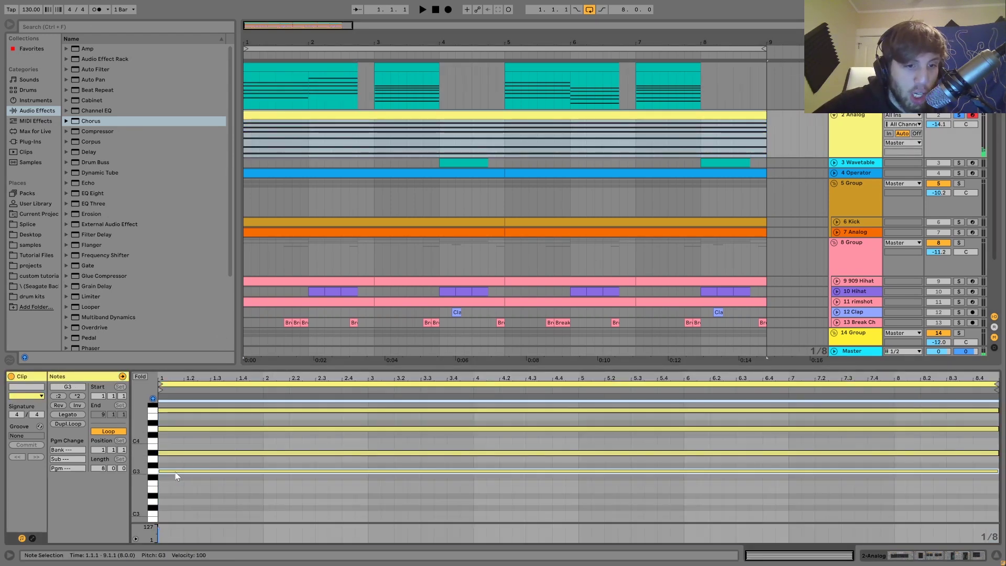
pyautogui.click(175, 453)
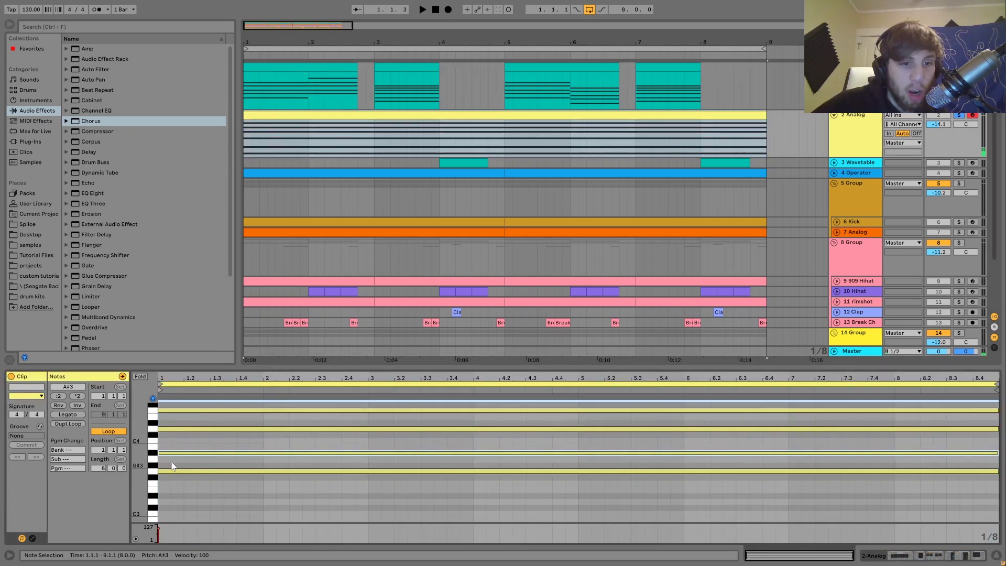
# Try adding a D#3 note beneath the G3 and A#3 notes of the 2 Analog clip
pyautogui.click(171, 496)
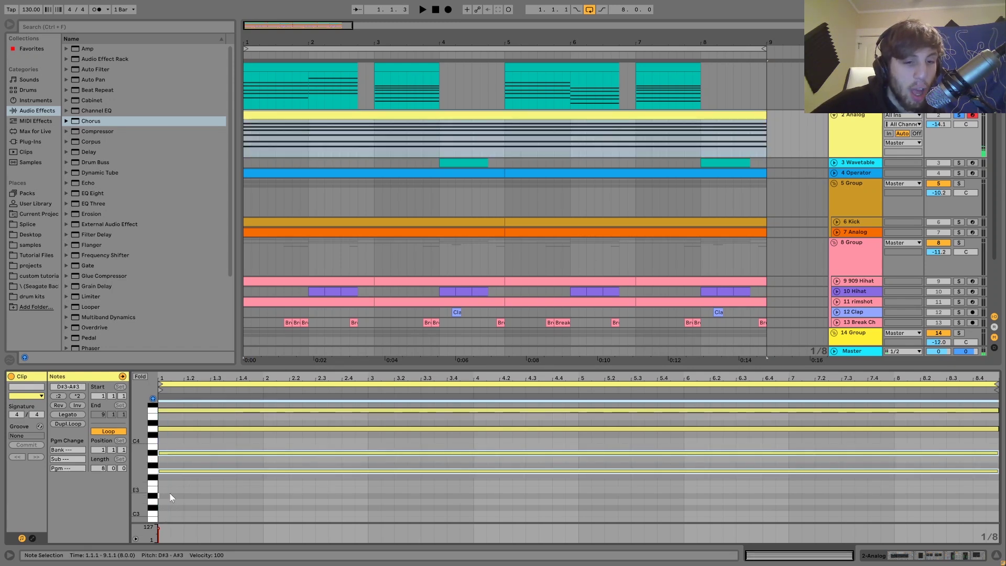
pyautogui.click(159, 496)
pyautogui.press('Delete')
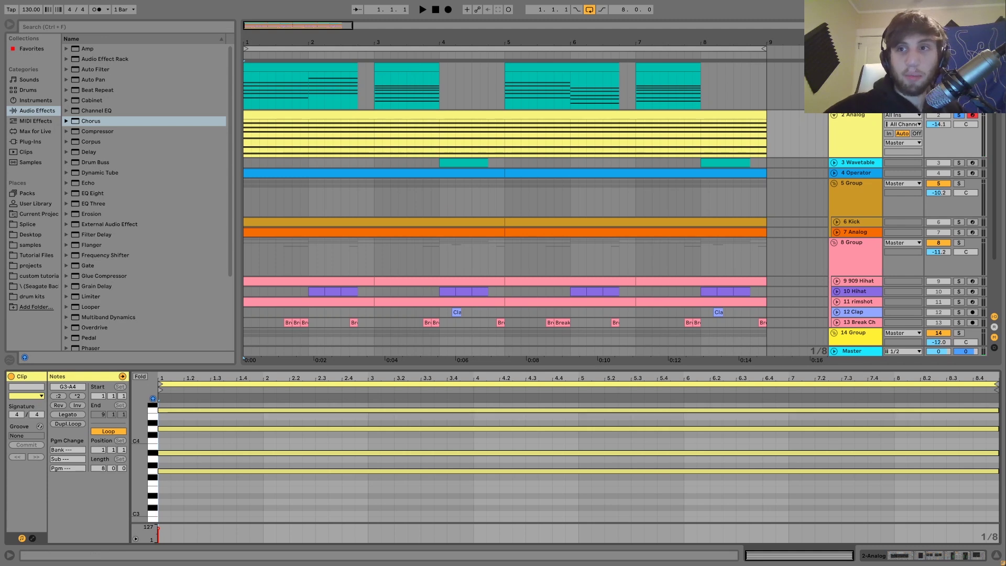
# Play the 2 Analog clip and inspect its Analog device's oscillator 1 pulse width and filter 1 envelope and LFO modulation
pyautogui.press('space')
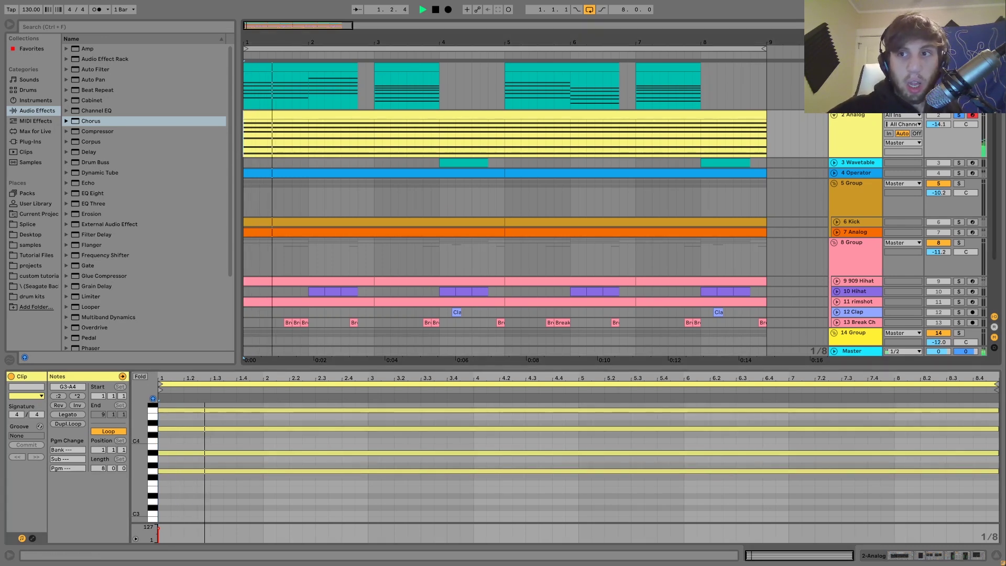
pyautogui.press('space')
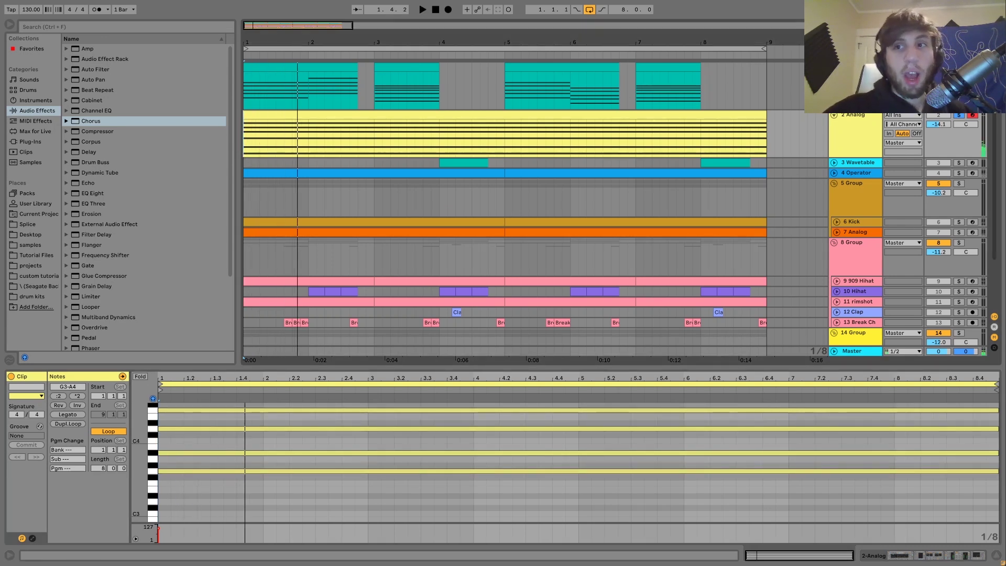
pyautogui.hotkey('shift', 'Tab')
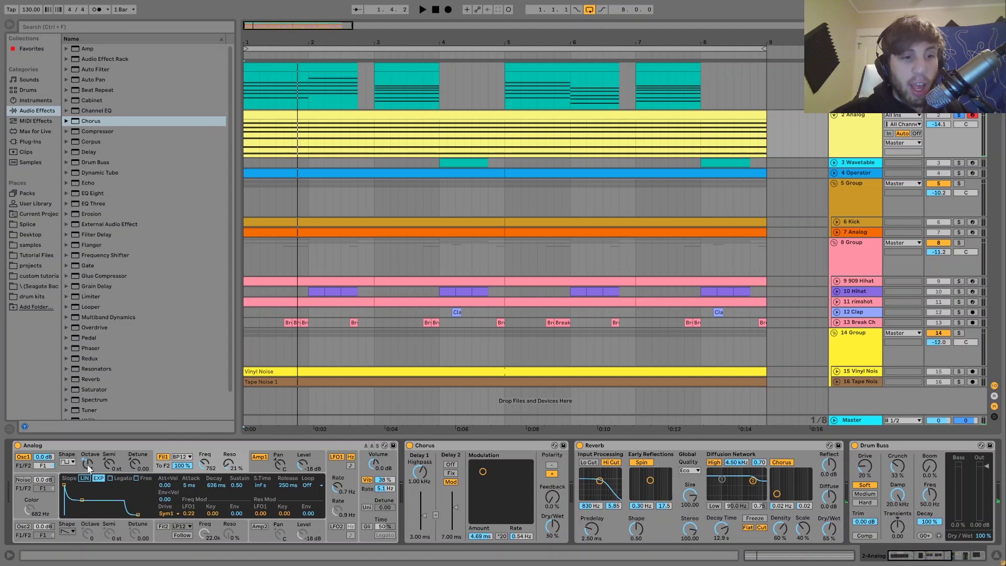
pyautogui.click(72, 470)
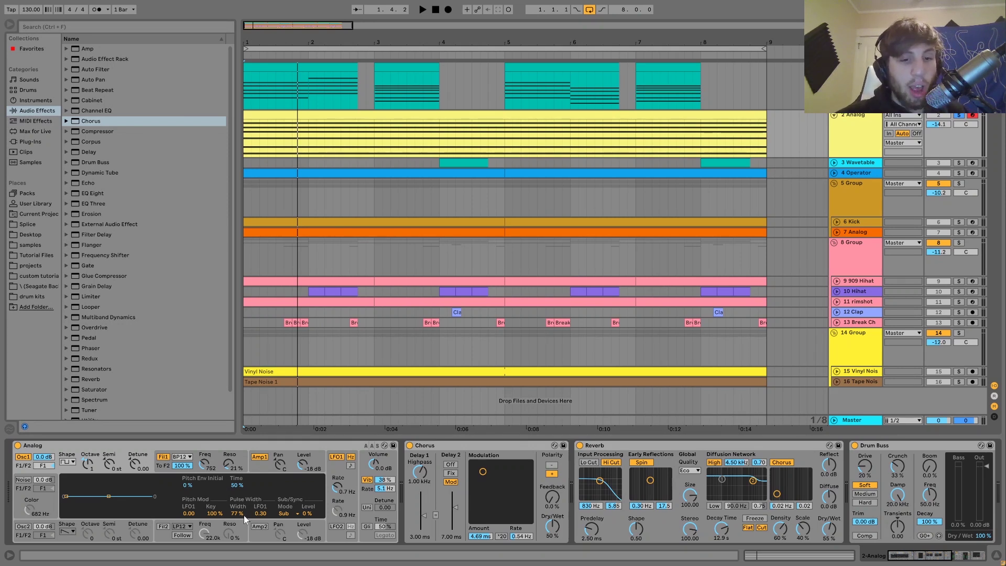
pyautogui.click(161, 464)
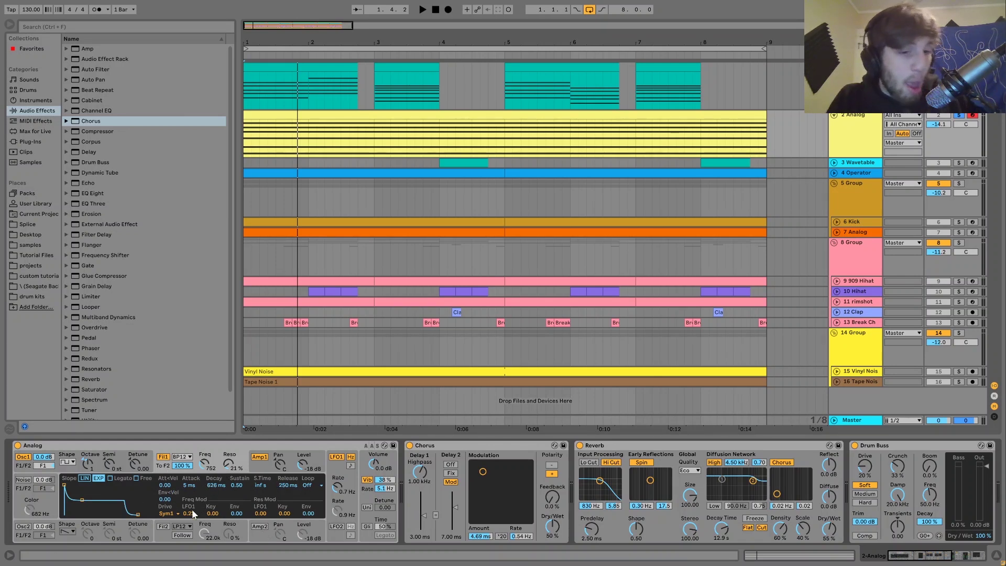
pyautogui.press('space')
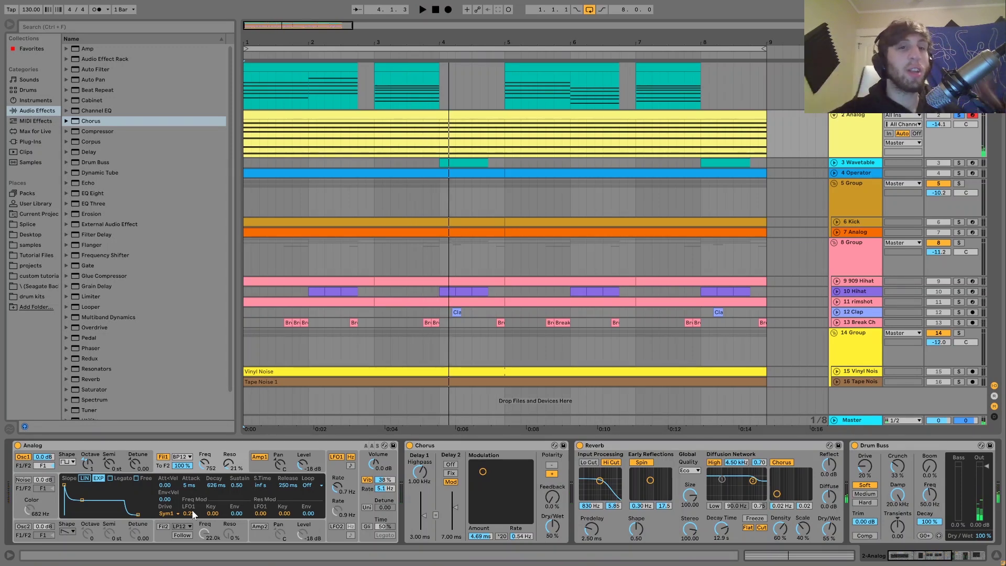
# Compare playback of the Analog pad with LFO 1 turned off and back on
pyautogui.click(339, 457)
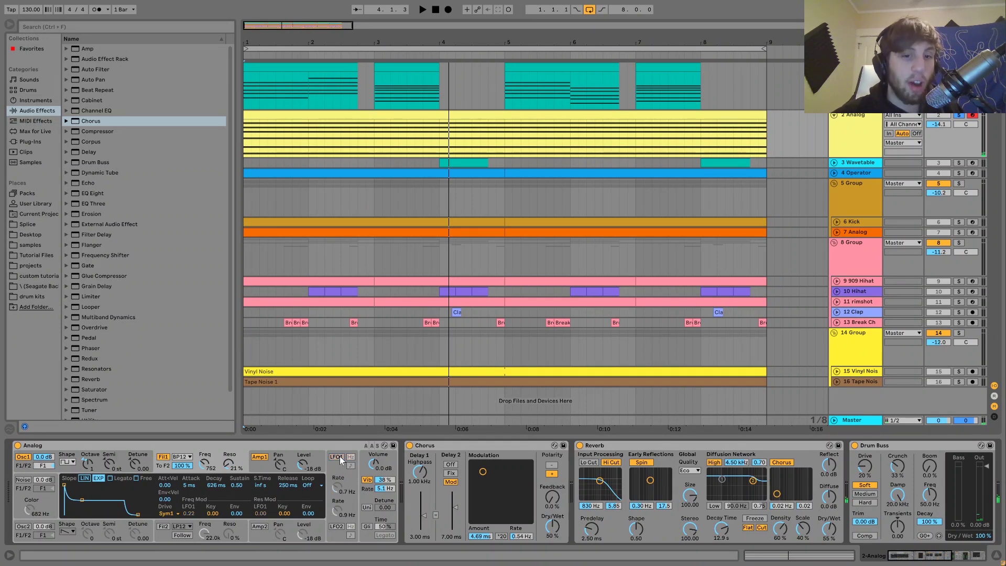
pyautogui.press('space')
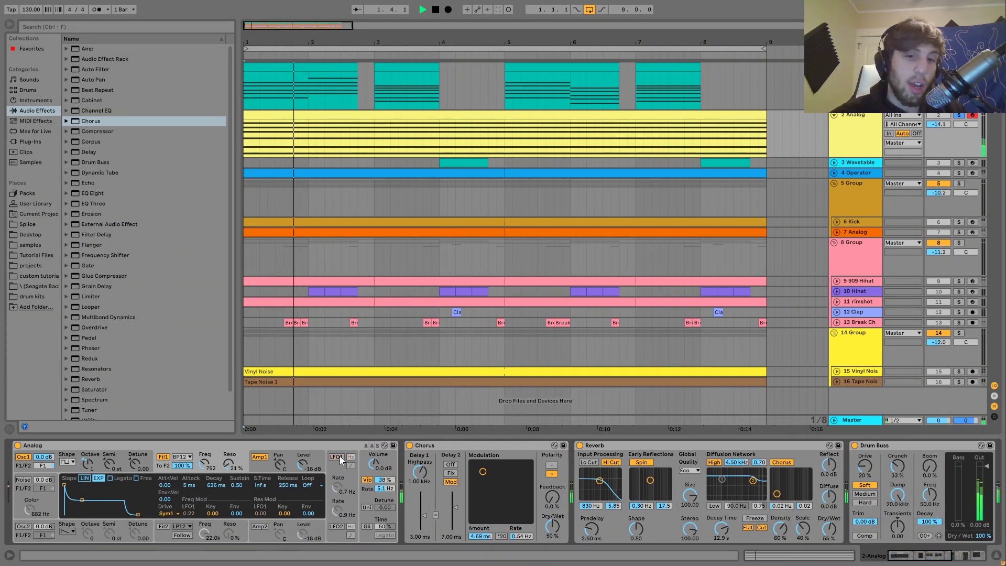
pyautogui.click(339, 457)
pyautogui.press('space')
# Inspect the Analog device's filter 1 resonance, Amp 1 envelope and global voice settings
pyautogui.click(225, 460)
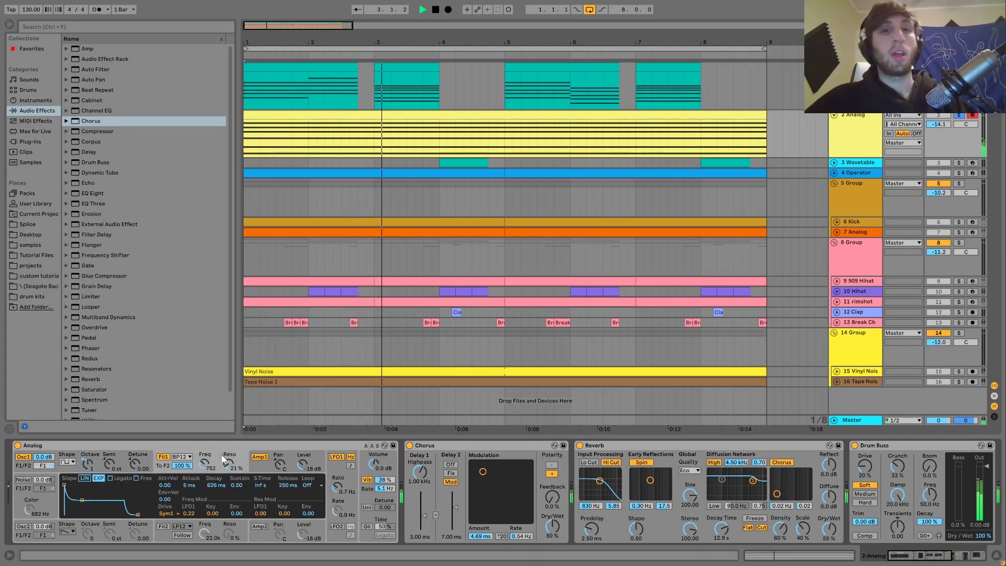
pyautogui.click(266, 468)
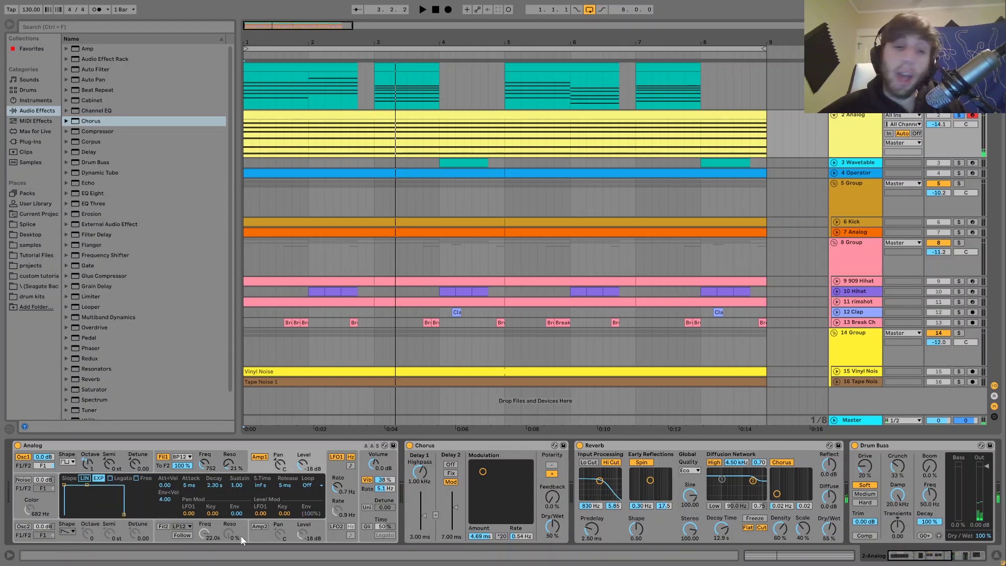
pyautogui.click(367, 490)
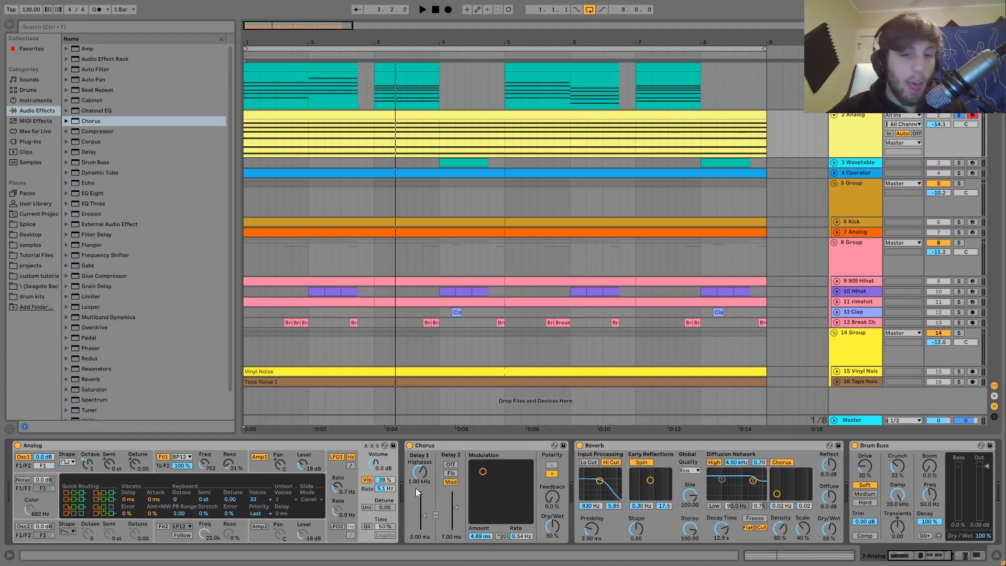
# Review the Chorus, Reverb, Drum Buss and sidechained Compressor settings on the 2 Analog track while playing the pad
pyautogui.hscroll(3, 456, 474)
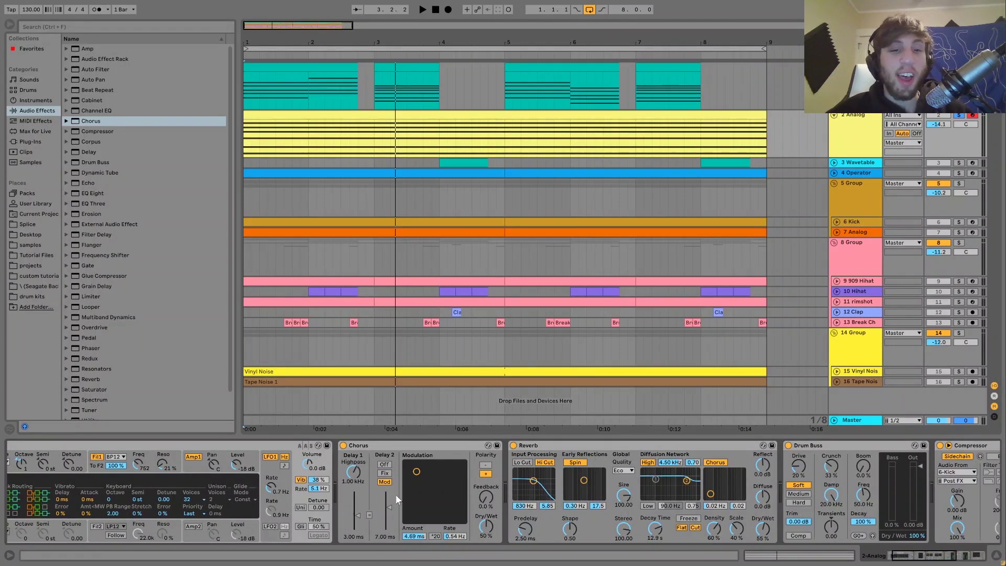
pyautogui.press('space')
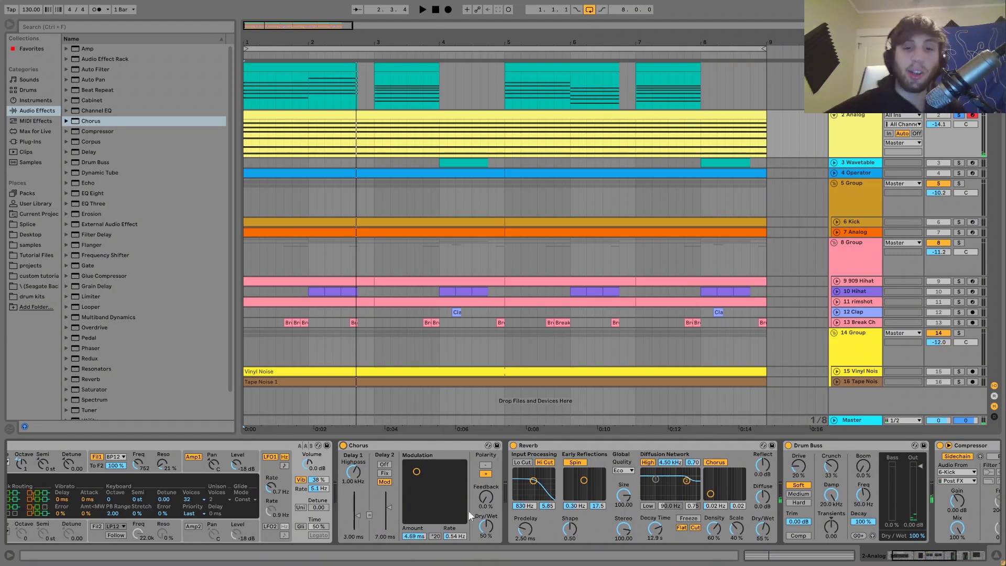
pyautogui.hscroll(3, 468, 511)
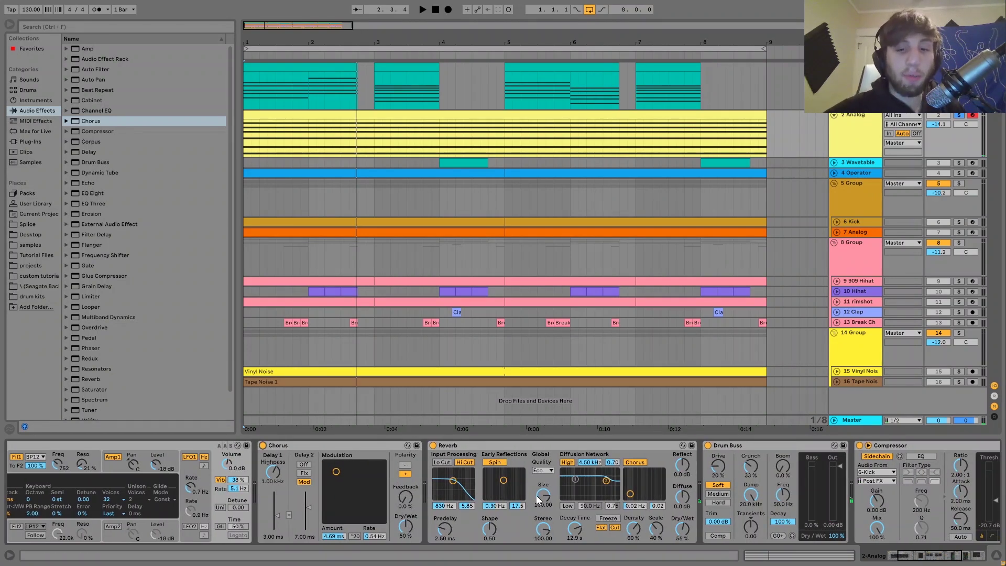
pyautogui.hscroll(6, 555, 526)
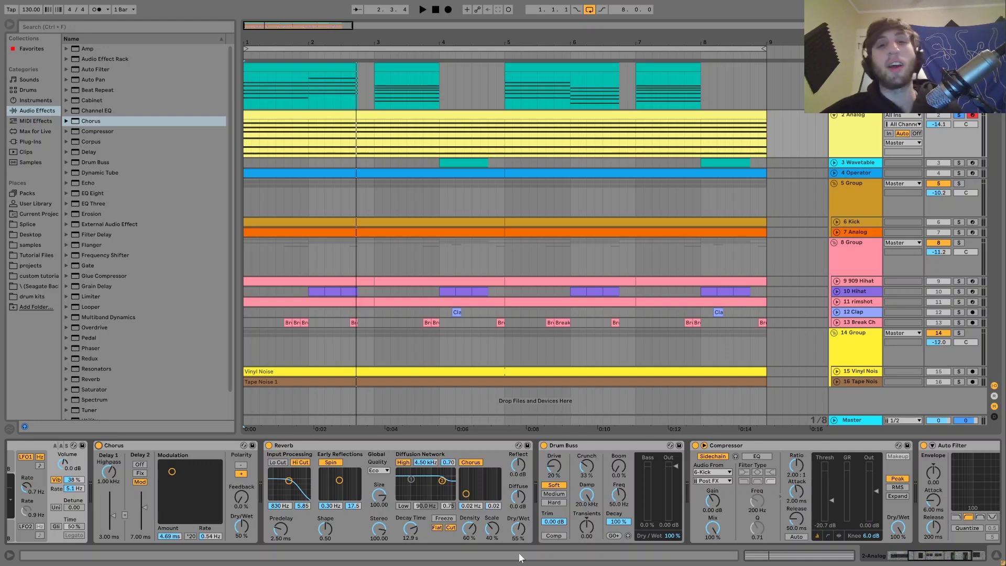
pyautogui.press('space')
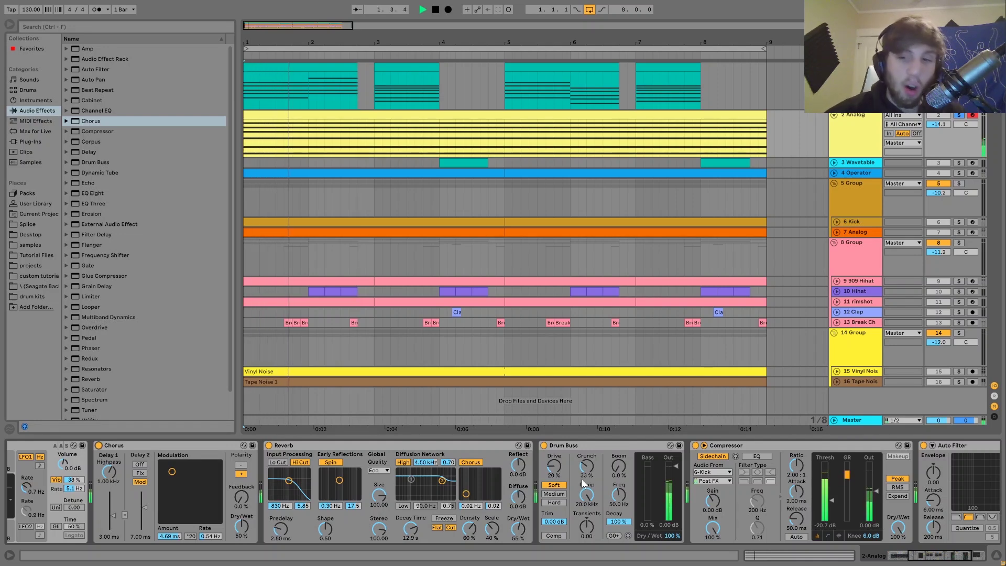
pyautogui.hscroll(6, 583, 483)
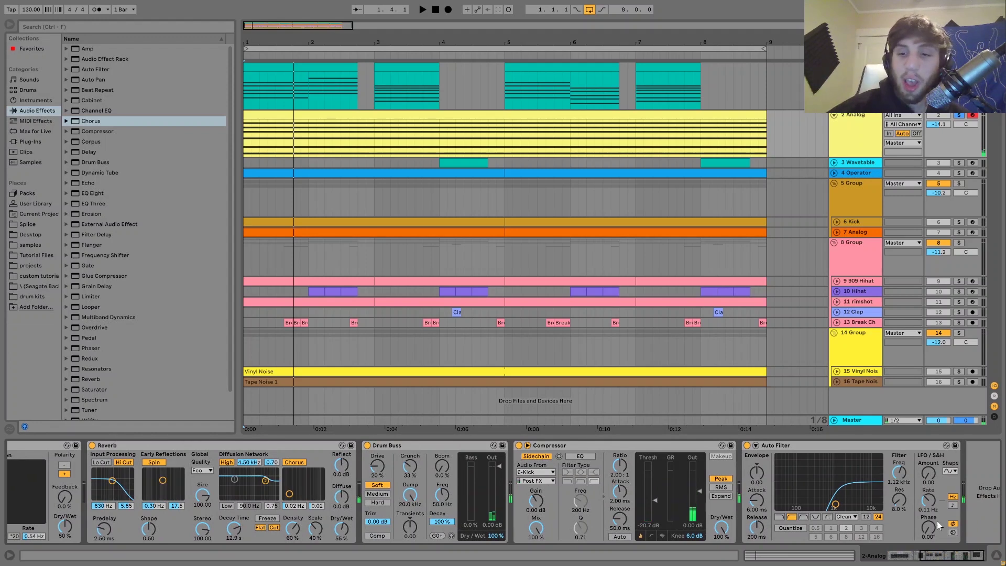
# Set the 2 Analog track's Auto Filter cutoff to 938 Hz, play the pad and select the Auto Filter
pyautogui.moveTo(833, 510)
pyautogui.mouseDown()
pyautogui.moveTo(804, 503)
pyautogui.moveTo(834, 503)
pyautogui.mouseUp()
pyautogui.press('space')
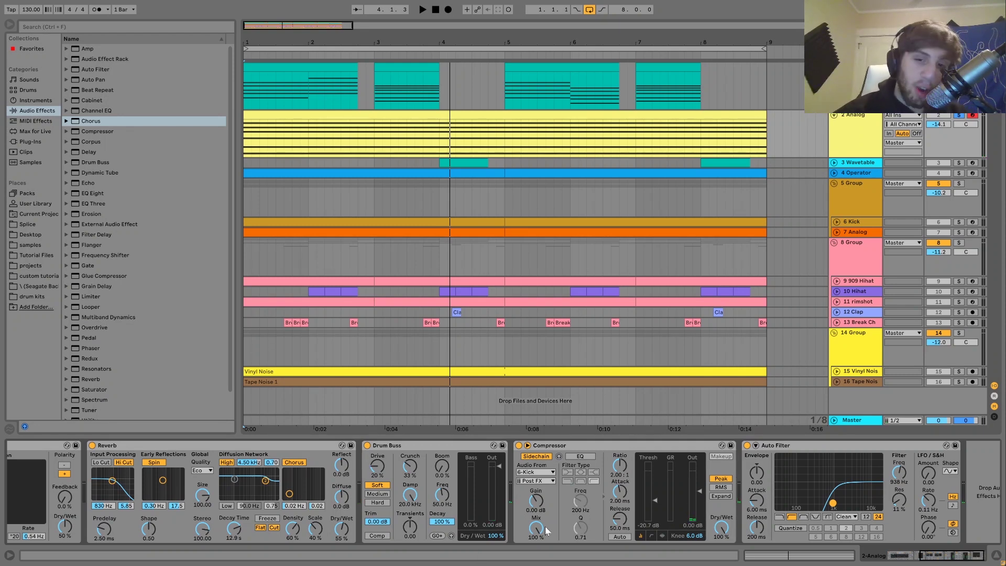
pyautogui.scroll(-2, 527, 518)
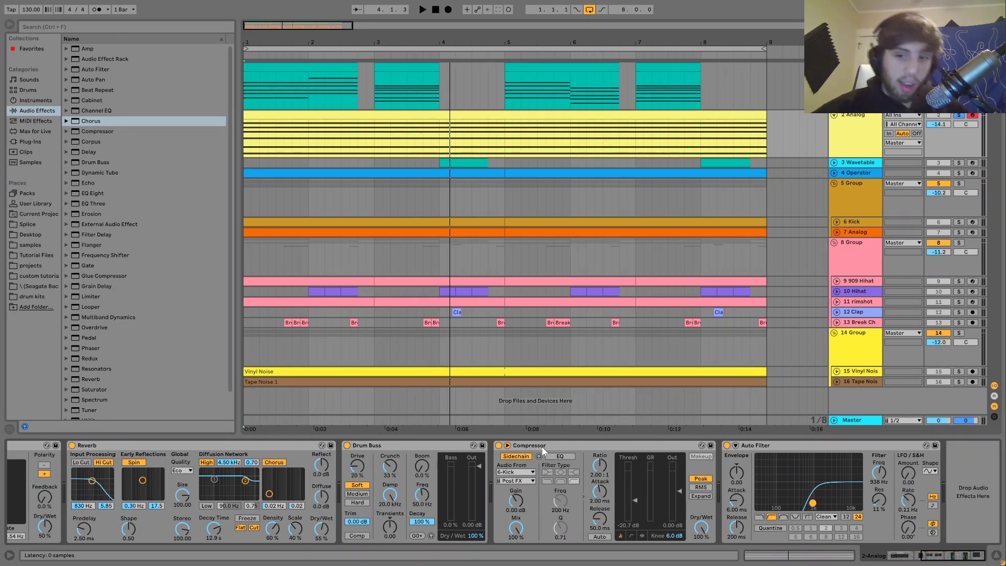
pyautogui.click(771, 446)
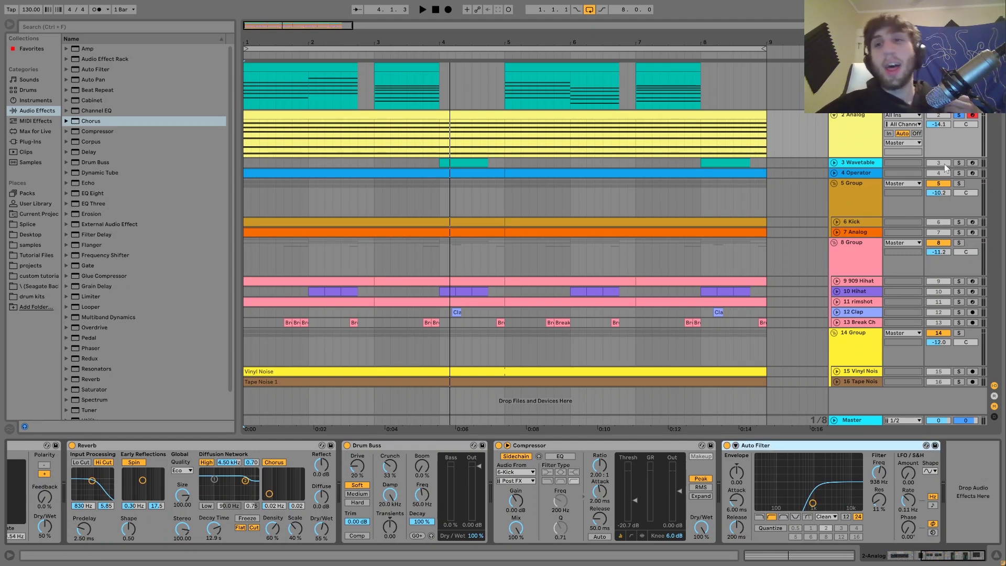
# Solo and unfold the 3 Wavetable track and select its clip at bar 4
pyautogui.click(960, 163)
pyautogui.click(834, 162)
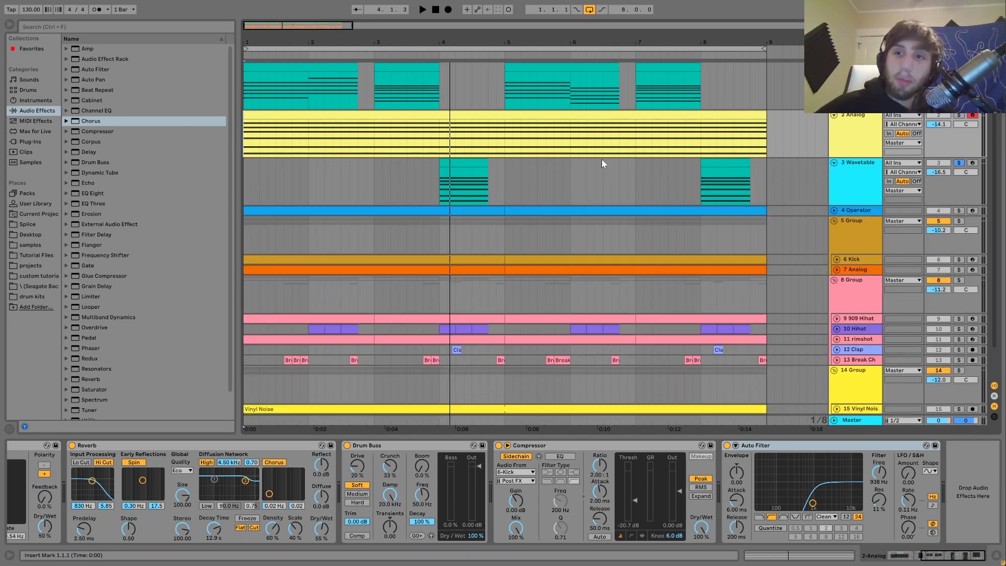
pyautogui.click(475, 164)
# Play the 3 Wavetable clip from bar 4 and restart playback from bar 3 to hear it enter
pyautogui.press('space')
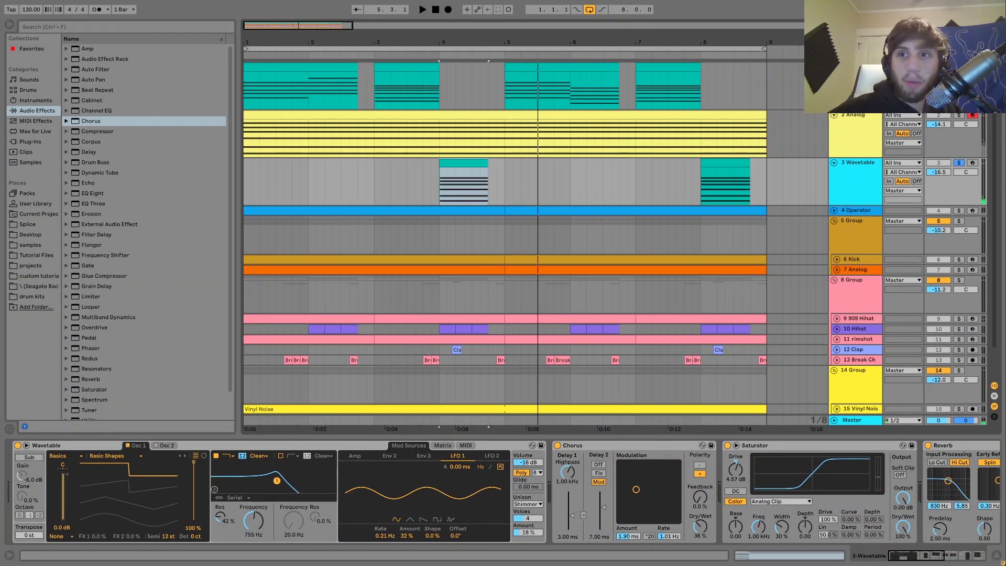
pyautogui.click(374, 93)
pyautogui.press('space')
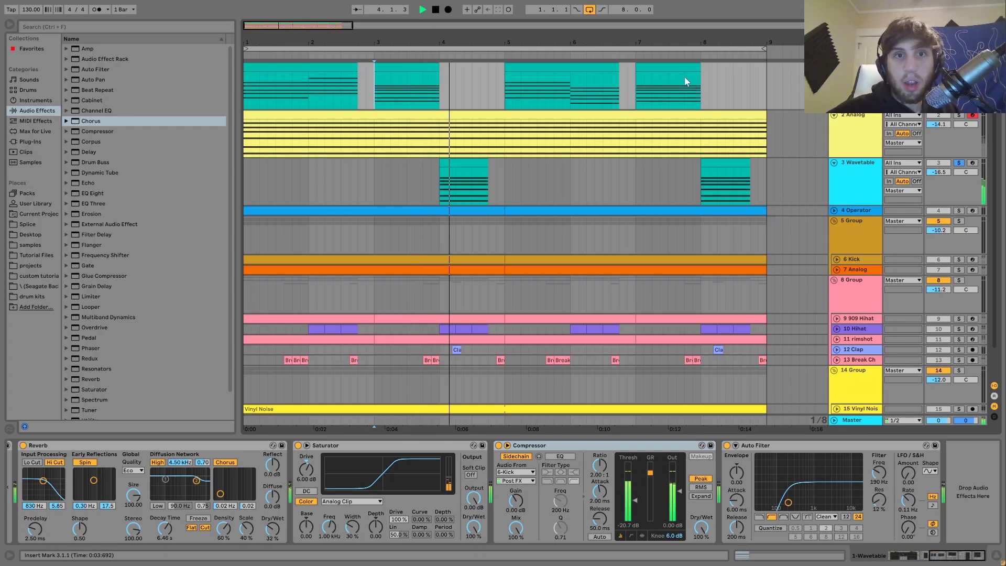
# Stop playback and copy the 3 Wavetable clip at bar 4 onto the 1 Wavetable track at the same position
pyautogui.press('space')
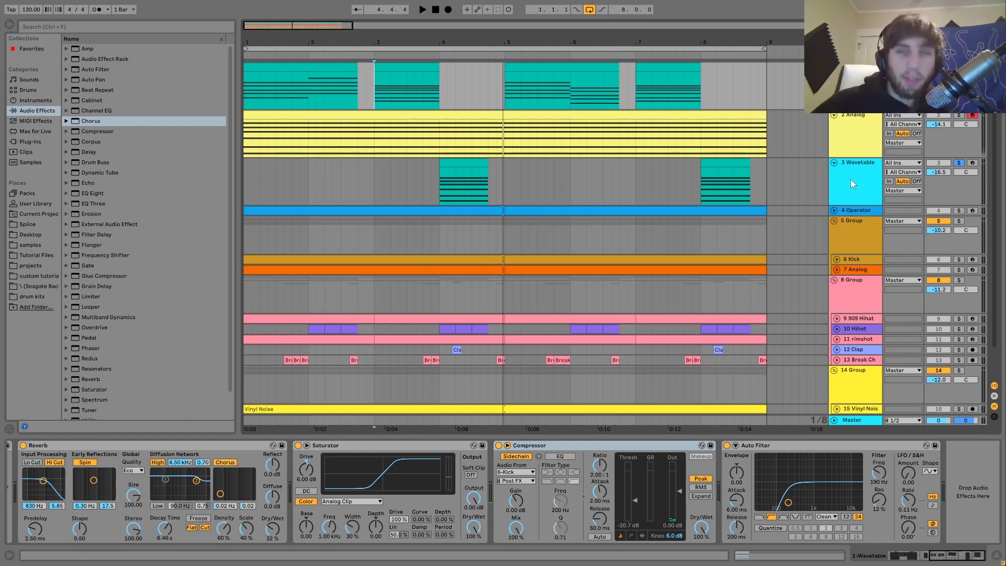
pyautogui.click(838, 183)
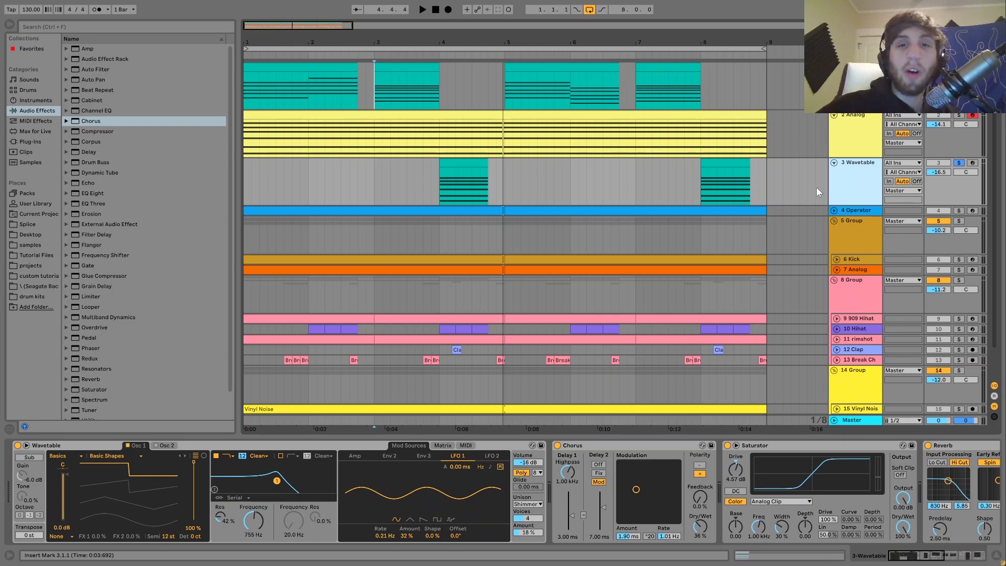
pyautogui.click(473, 164)
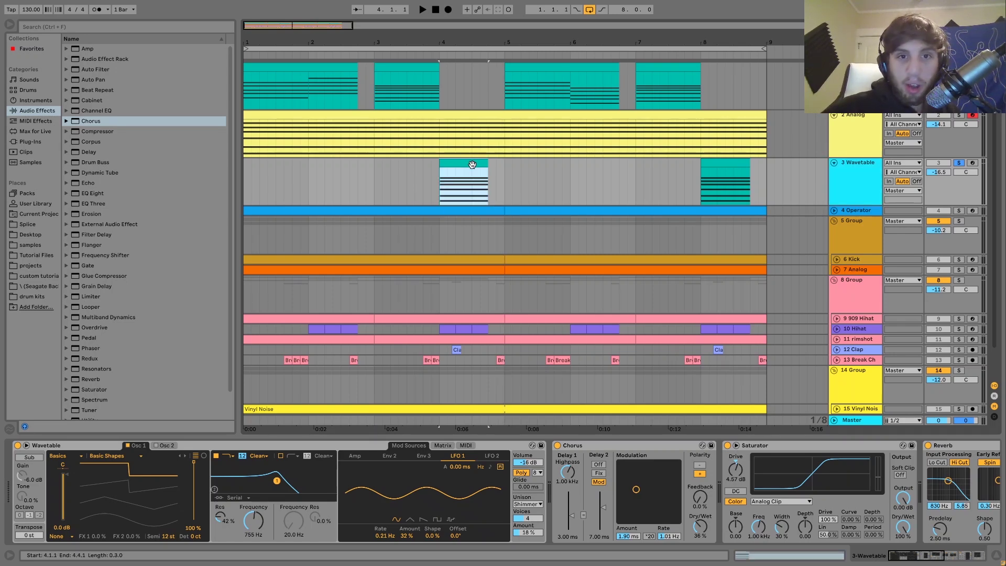
pyautogui.moveTo(465, 70); pyautogui.dragTo(465, 73)
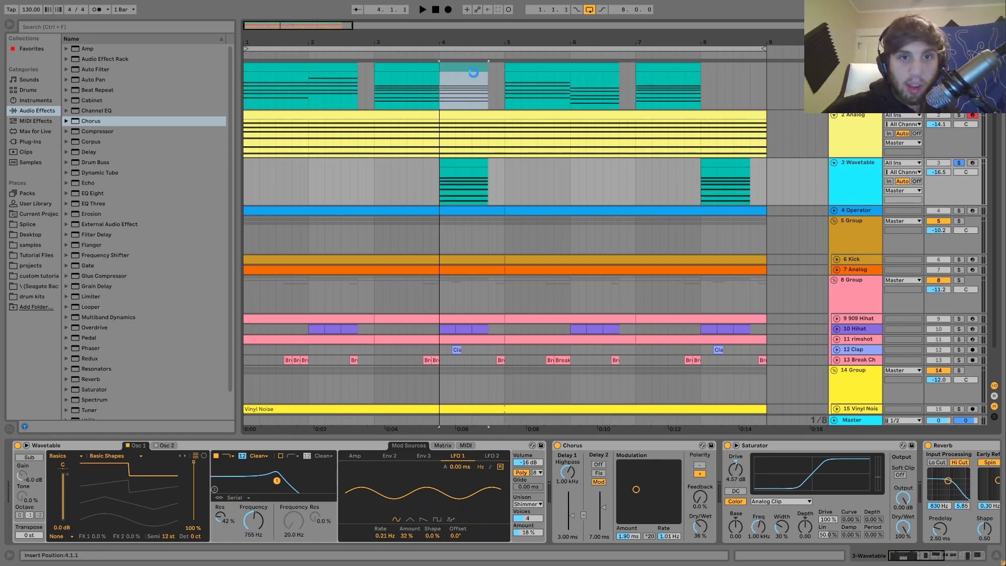
# Play the 1 Wavetable part from bar 3 into the copied clip and delete that copy at bar 4
pyautogui.click(415, 93)
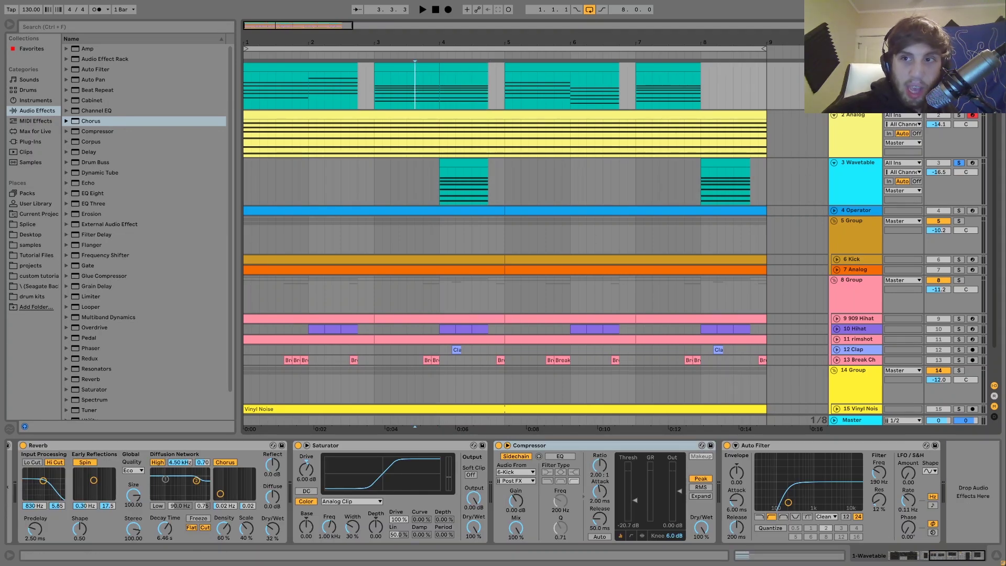
pyautogui.click(425, 66)
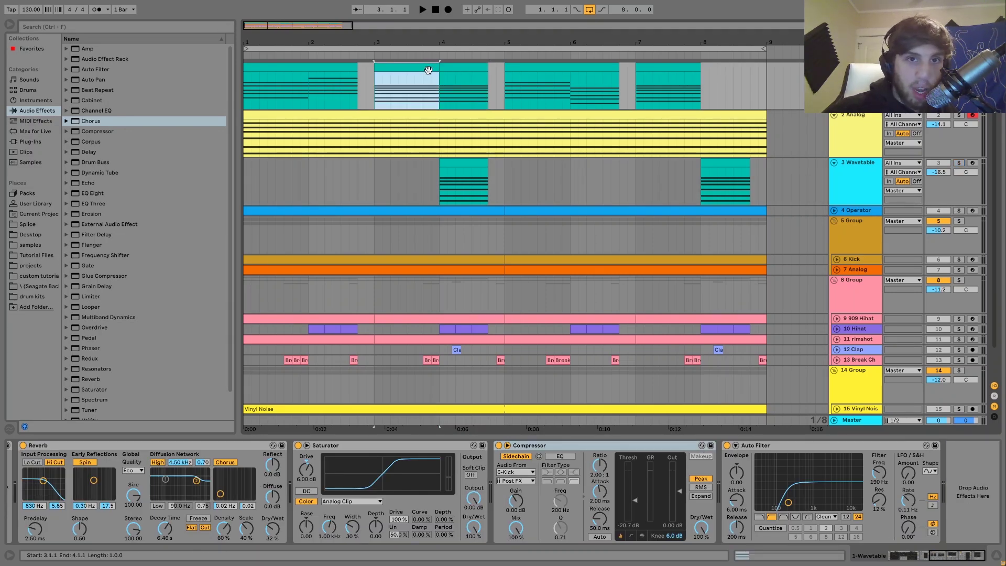
pyautogui.press('space')
pyautogui.click(466, 68)
pyautogui.press('space')
pyautogui.press('Delete')
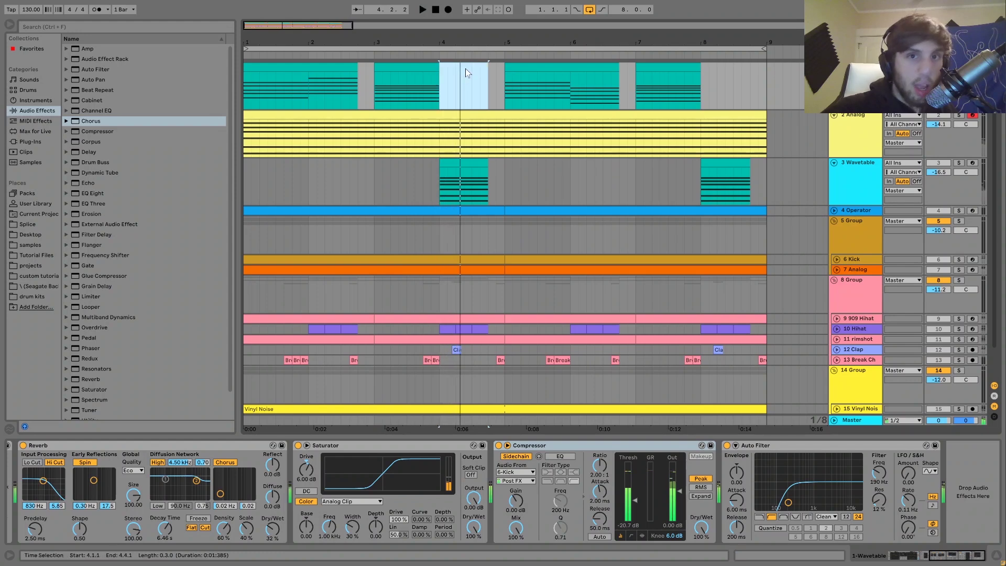
# Solo the 3 Wavetable track and replay its bar 4 clip while examining the synth's LFO and unison mode, voices and amount
pyautogui.click(473, 168)
pyautogui.click(473, 168)
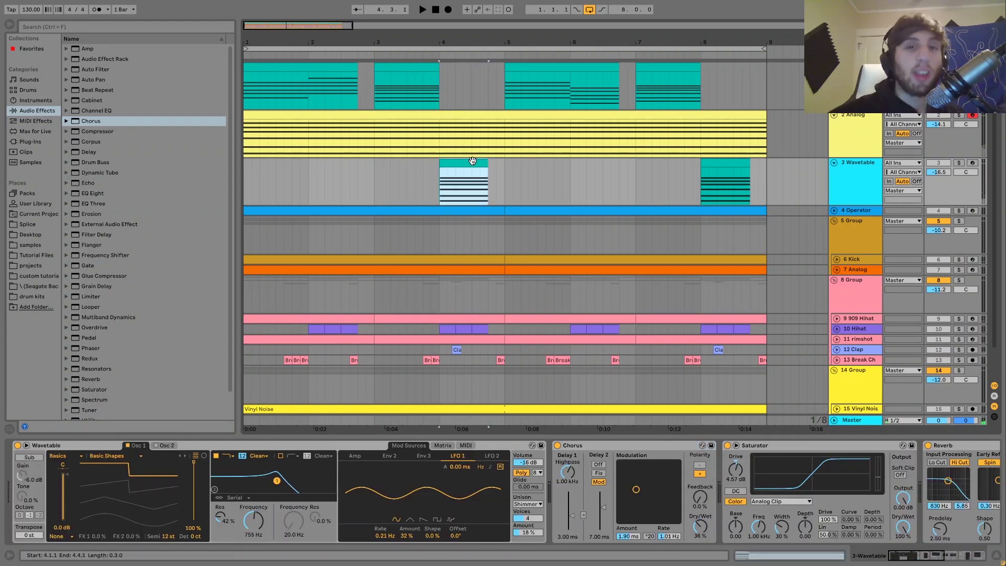
pyautogui.click(960, 163)
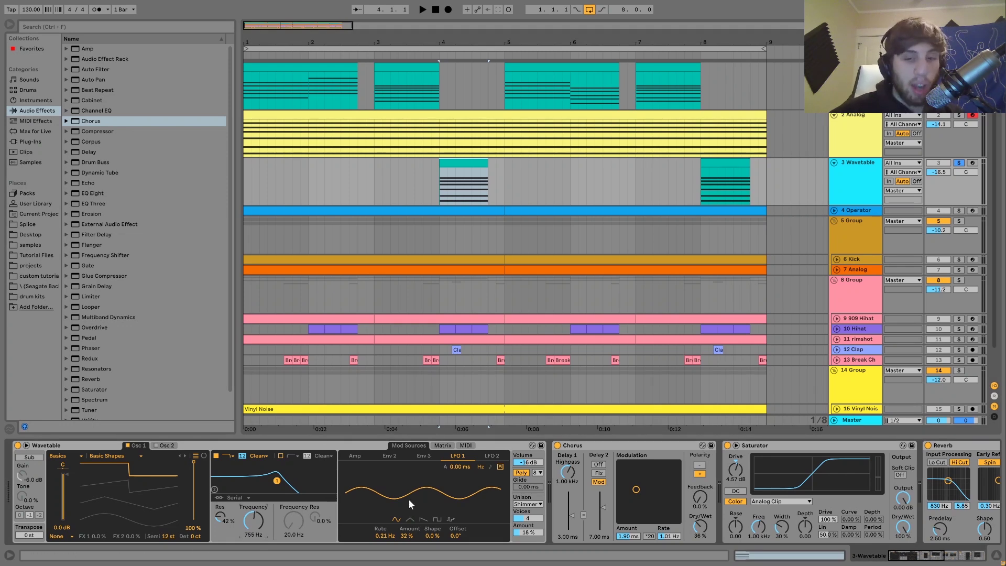
pyautogui.press('space')
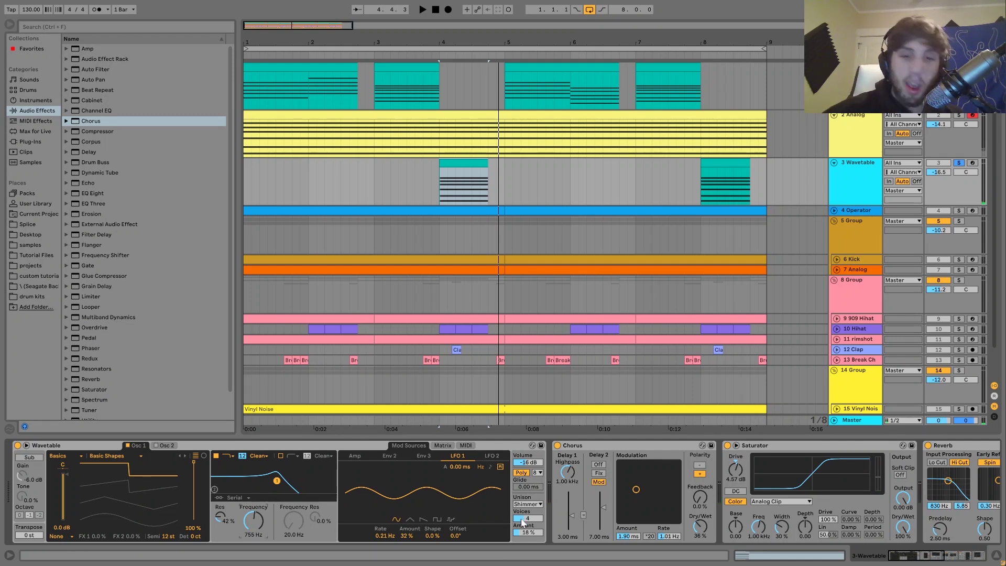
pyautogui.press('space')
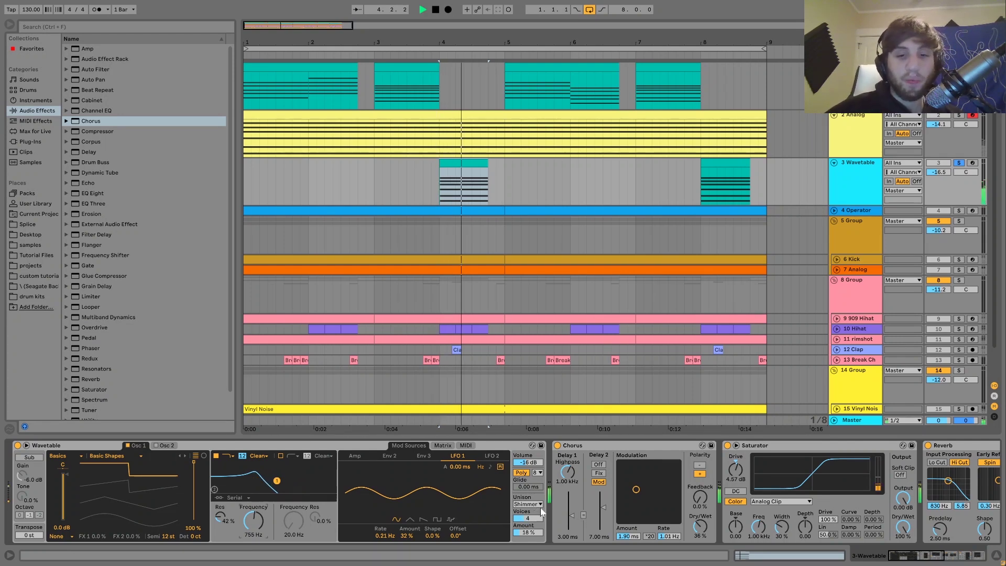
pyautogui.press('space')
pyautogui.press('space')
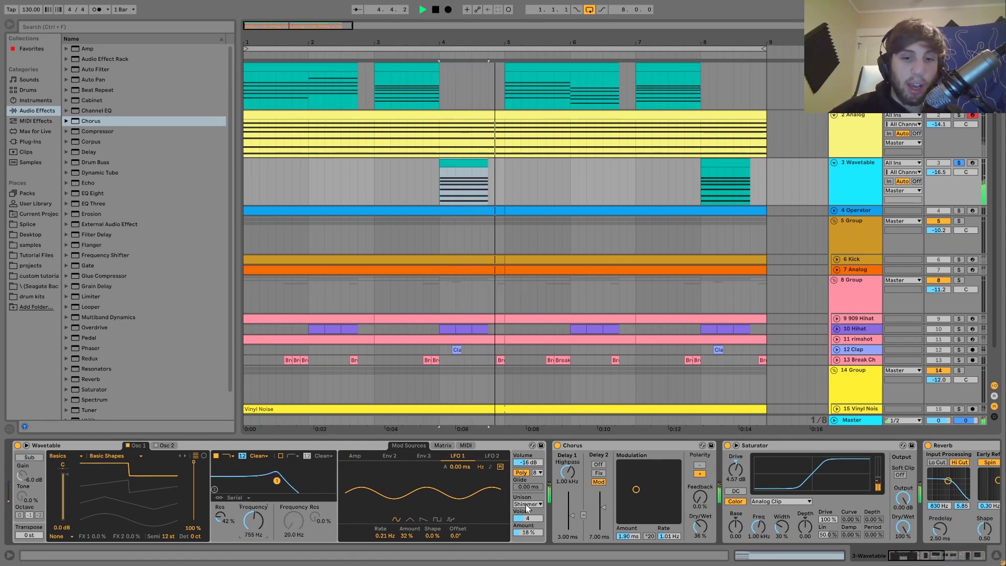
pyautogui.press('space')
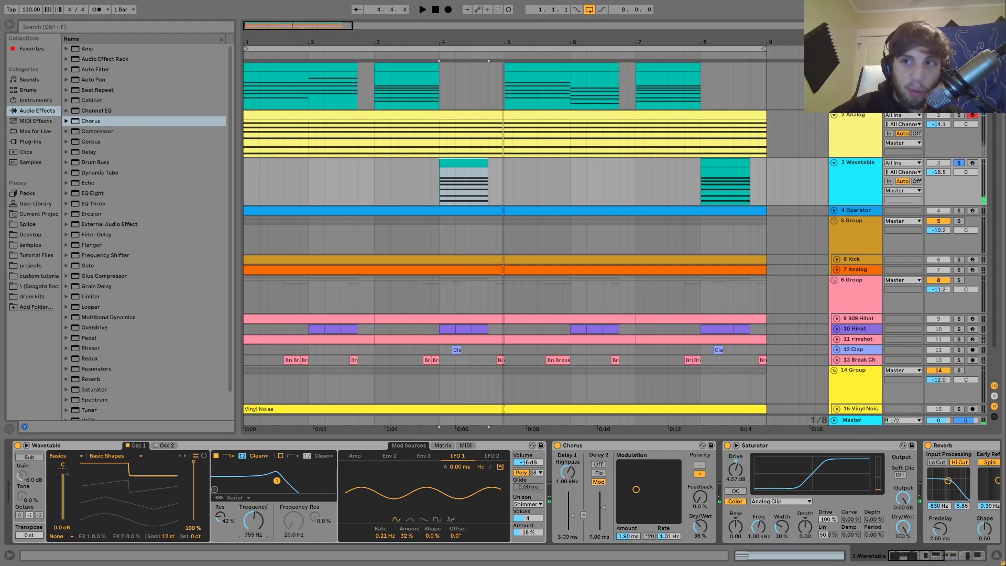
# Compare the 1 Wavetable clip at bar 5 with the soloed 3 Wavetable clip at bar 4 by playing each
pyautogui.click(521, 82)
pyautogui.press('space')
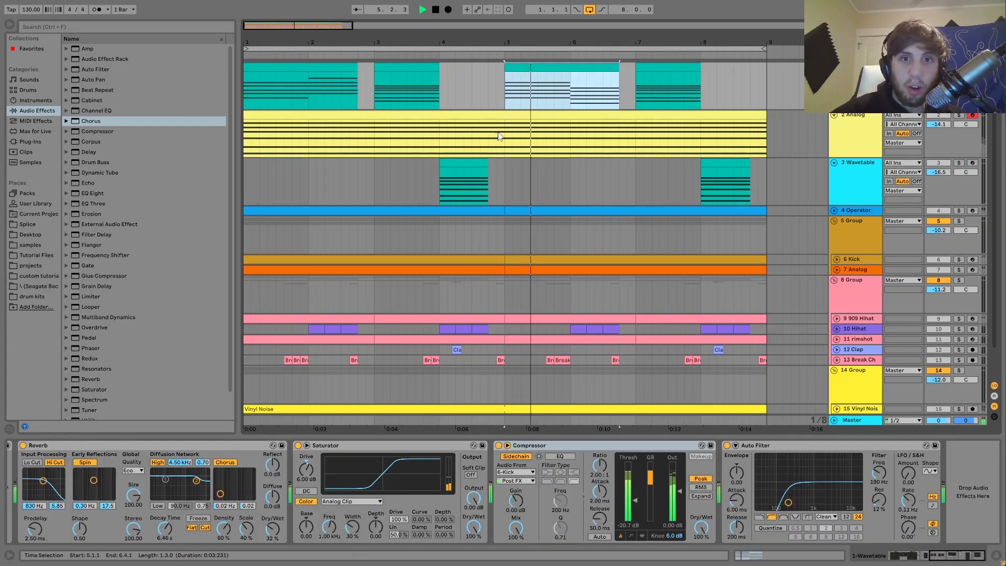
pyautogui.click(467, 161)
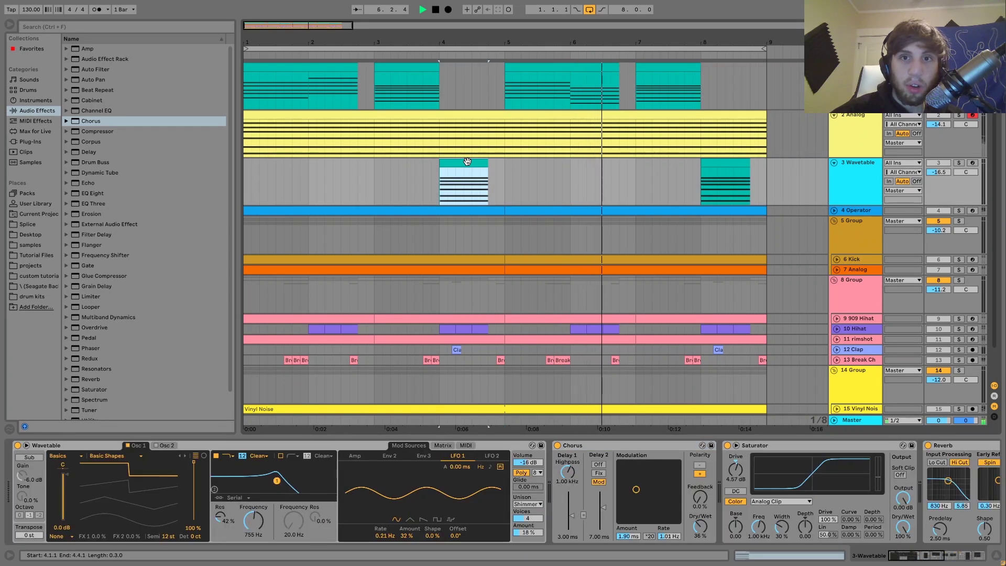
pyautogui.press('space')
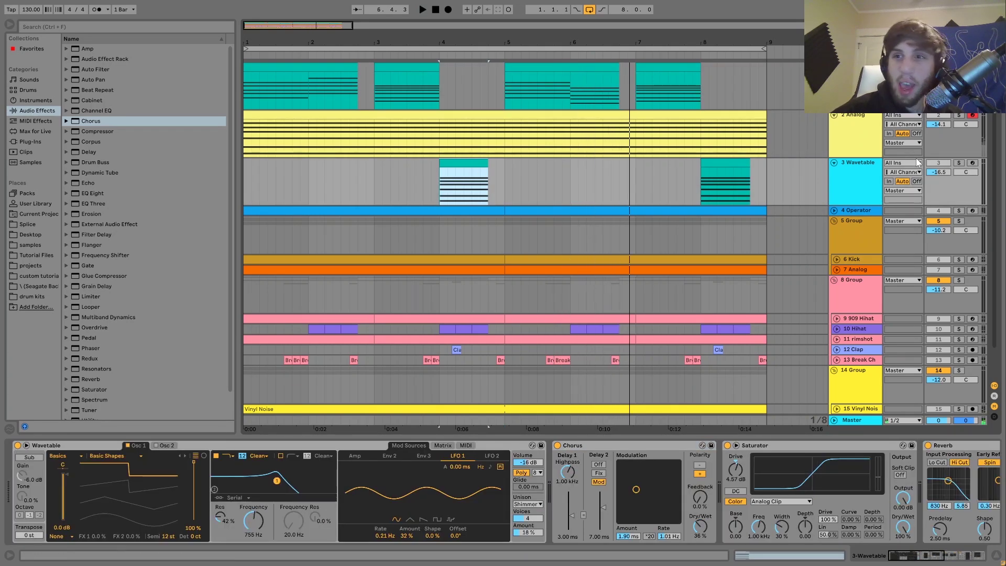
pyautogui.click(959, 163)
pyautogui.press('space')
pyautogui.click(862, 190)
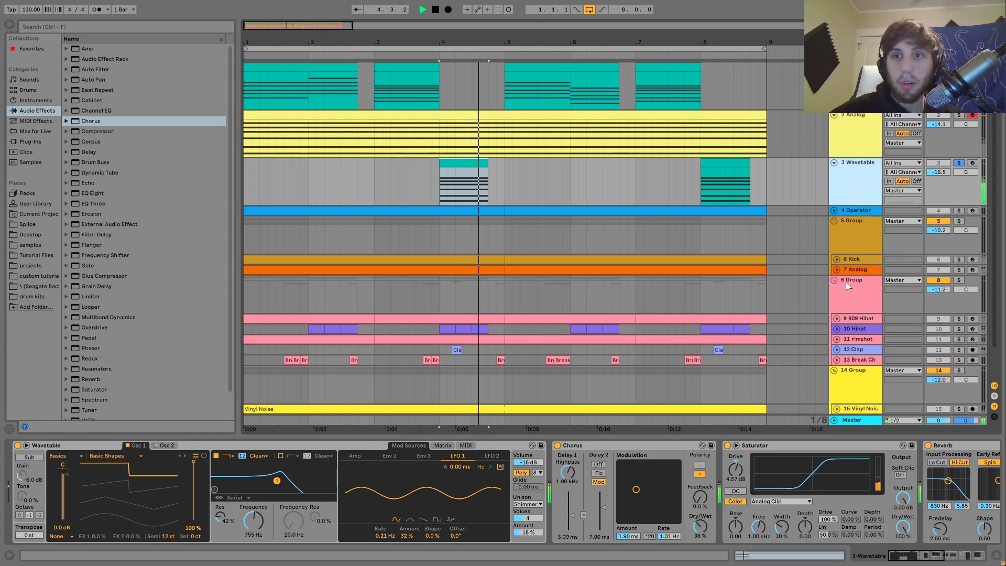
pyautogui.press('space')
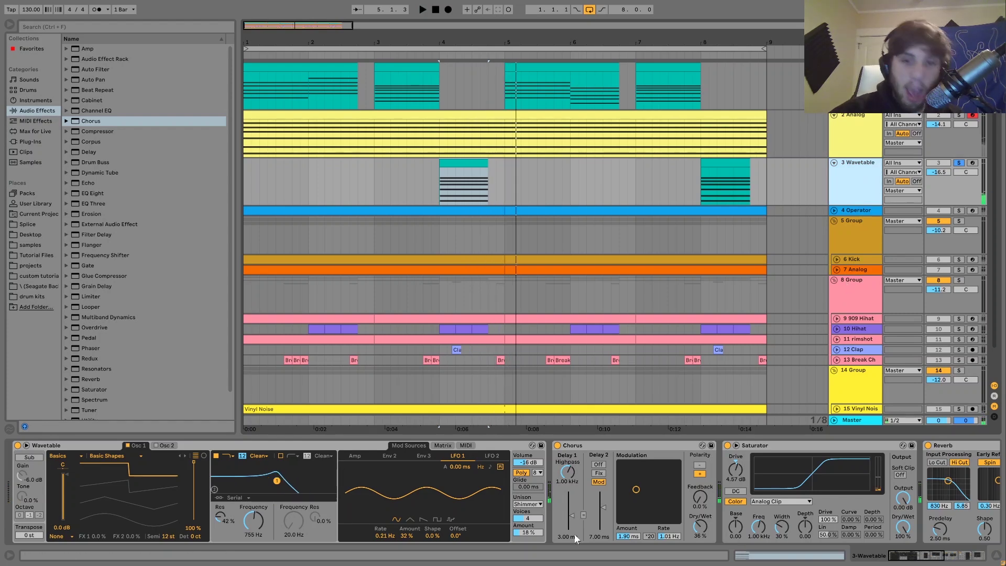
# Review the 3 Wavetable track's Chorus, Saturator, Reverb, Compressor and Auto Filter settings, comparing them with the 1 Wavetable track's effects
pyautogui.moveTo(753, 533); pyautogui.dragTo(415, 526)
pyautogui.hscroll(2, 416, 526)
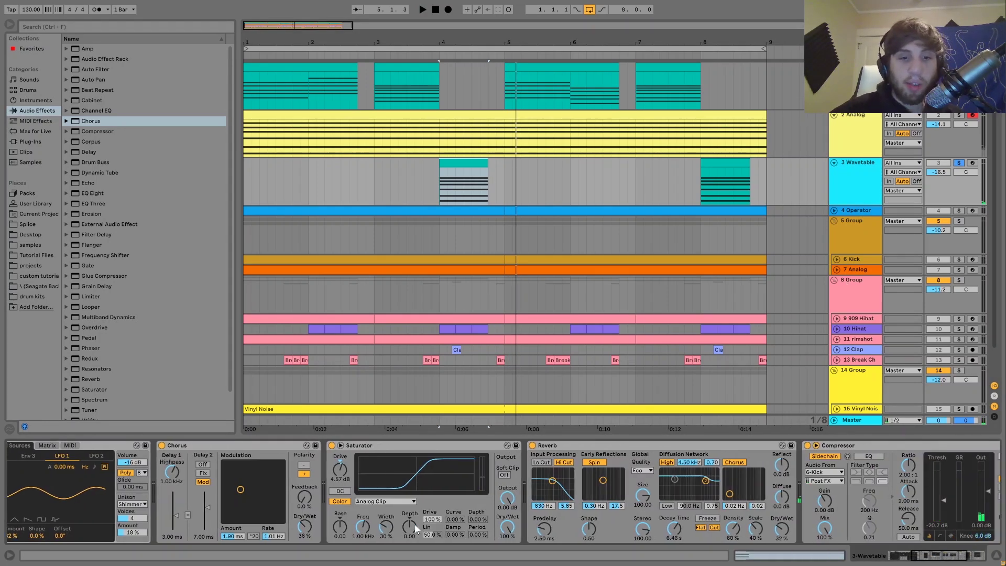
pyautogui.hscroll(2, 417, 517)
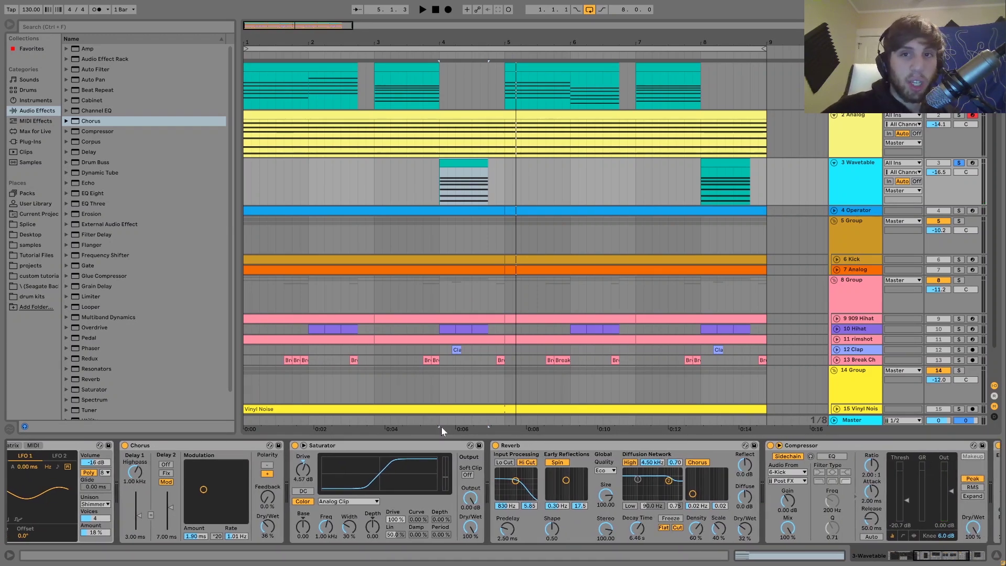
pyautogui.click(855, 86)
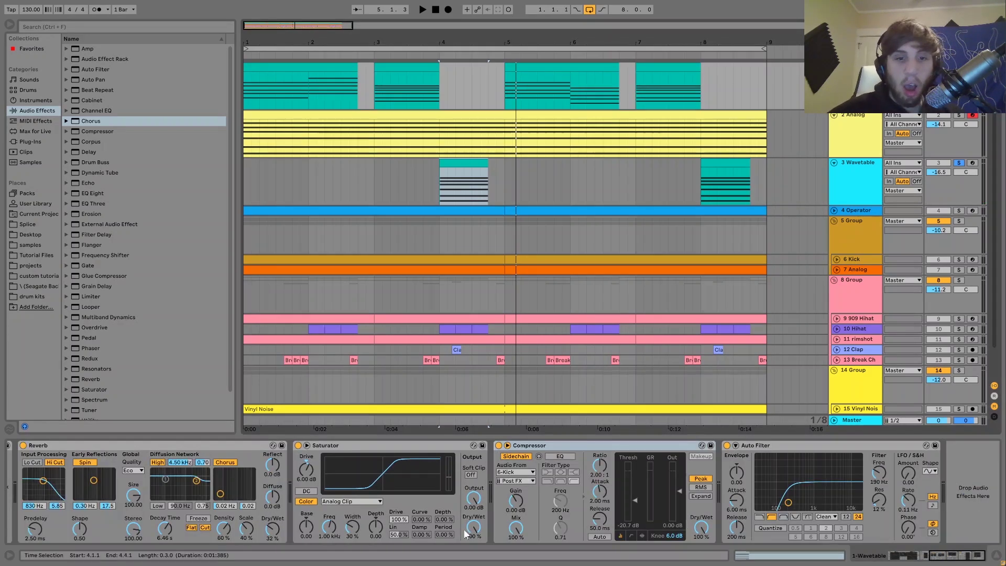
pyautogui.click(858, 176)
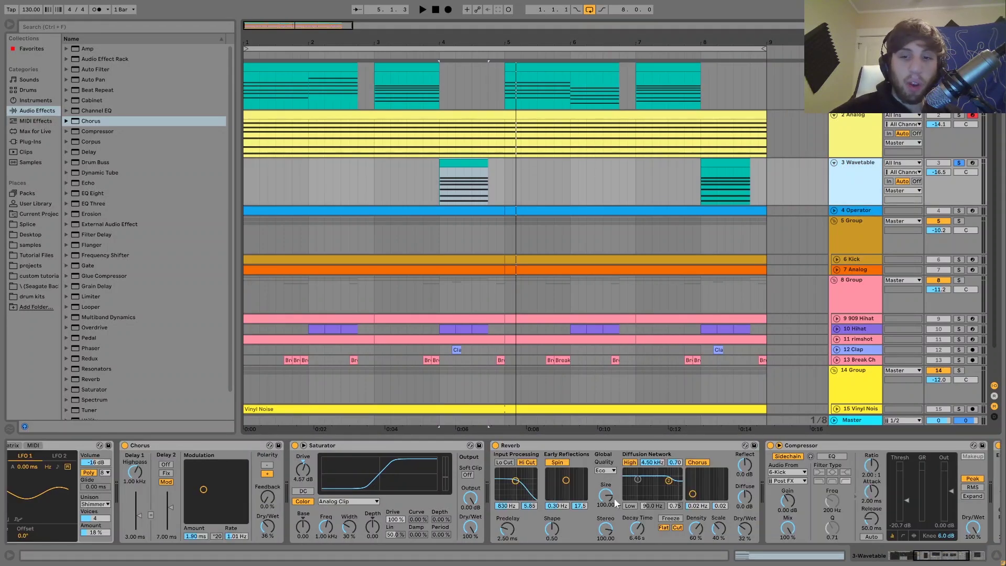
pyautogui.hscroll(10, 615, 498)
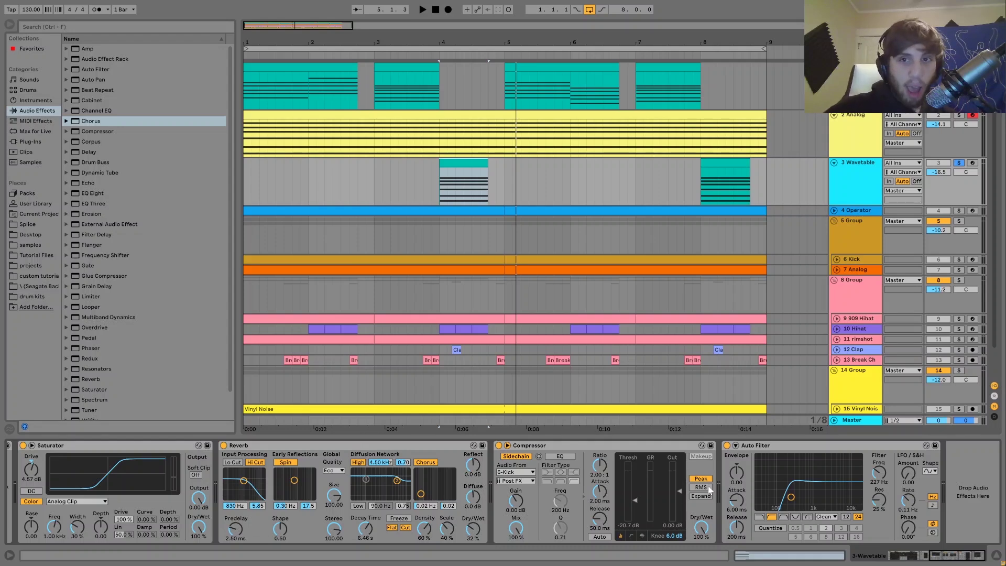
# Unfold and solo the 4 Operator track and play its first clip from bar 1
pyautogui.click(853, 207)
pyautogui.click(834, 210)
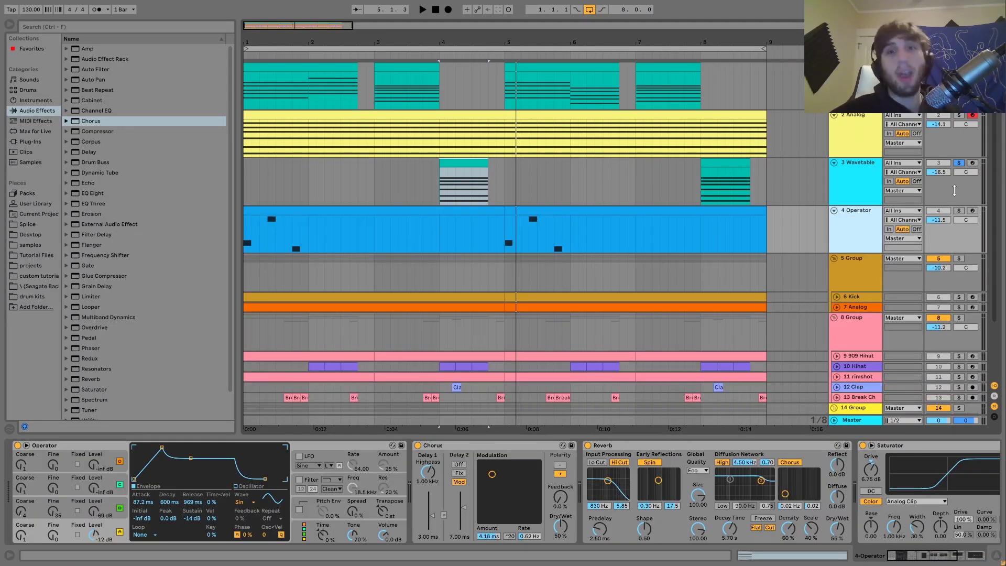
pyautogui.click(959, 210)
pyautogui.click(307, 212)
pyautogui.hotkey('ctrl', 'e')
pyautogui.press('space')
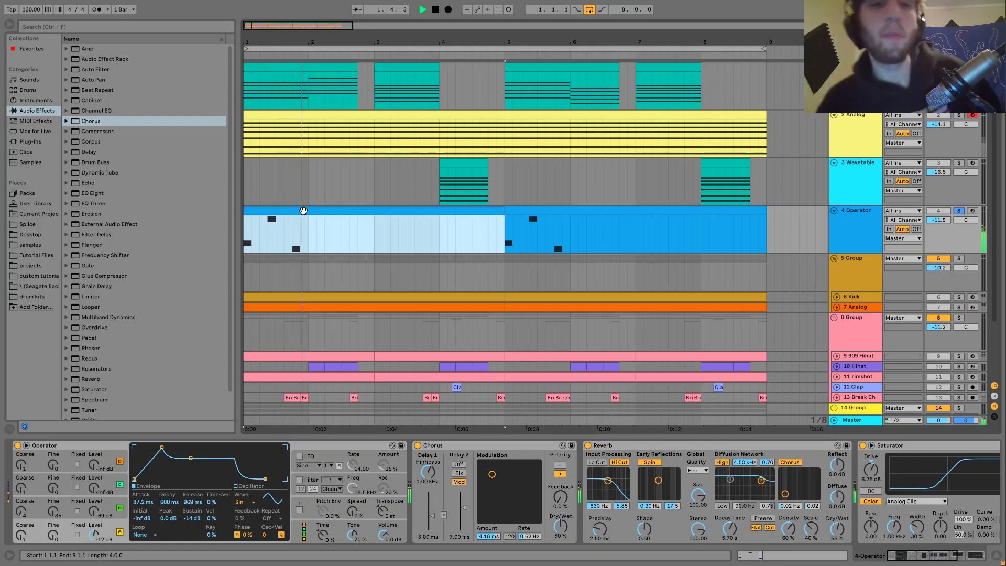
# Select the second 4 Operator clip and play it from bar 5
pyautogui.click(547, 216)
pyautogui.press('space')
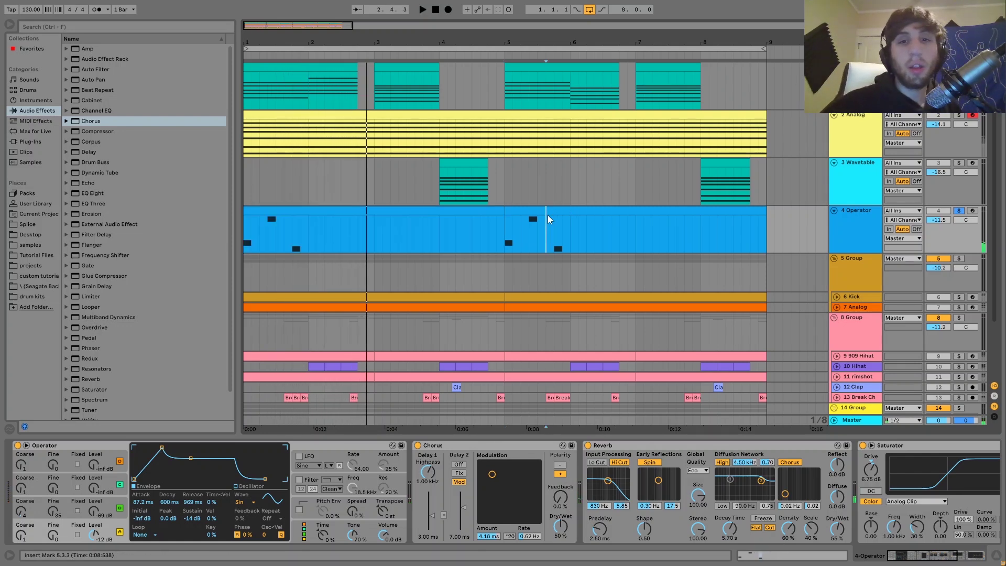
pyautogui.click(529, 210)
pyautogui.press('space')
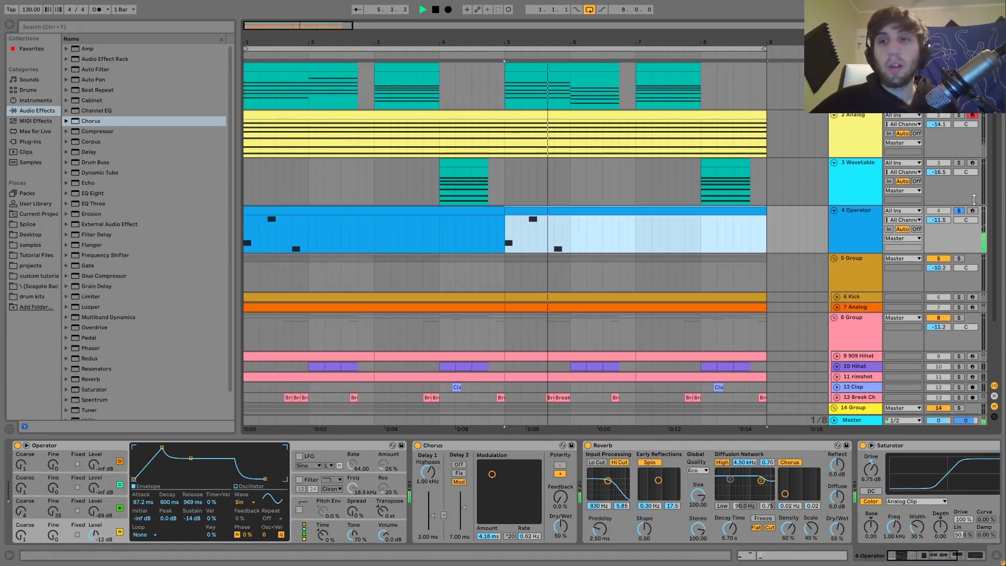
# Play the full mix from bar 1 with 4 Operator unsoloed, and replay the Operator clip soloed to compare
pyautogui.click(960, 210)
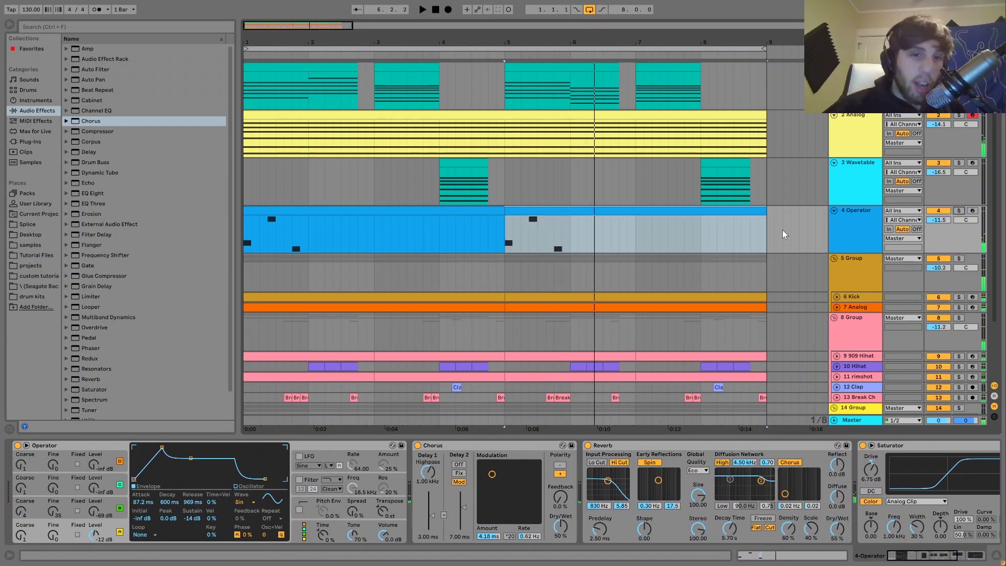
pyautogui.press('space')
pyautogui.click(273, 210)
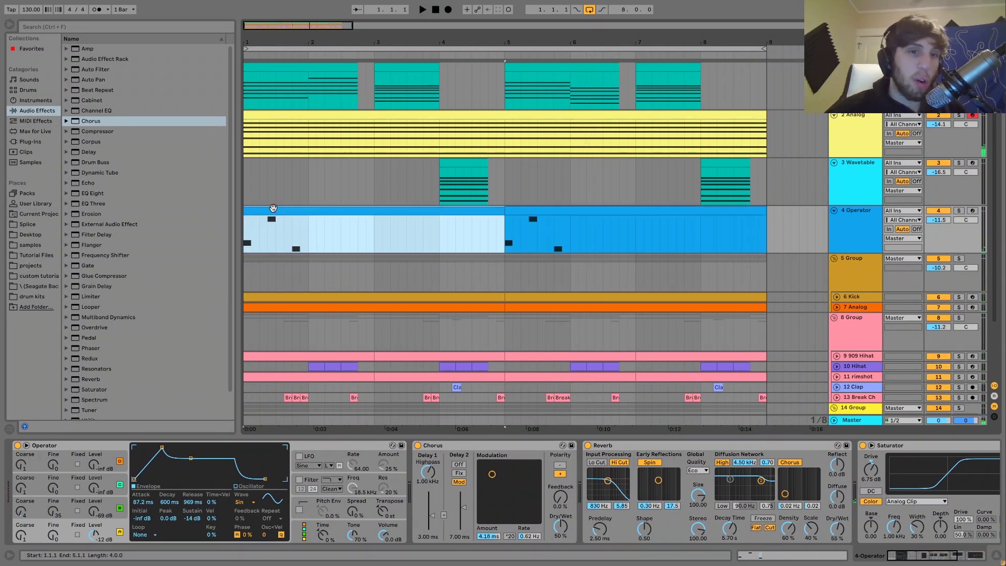
pyautogui.press('space')
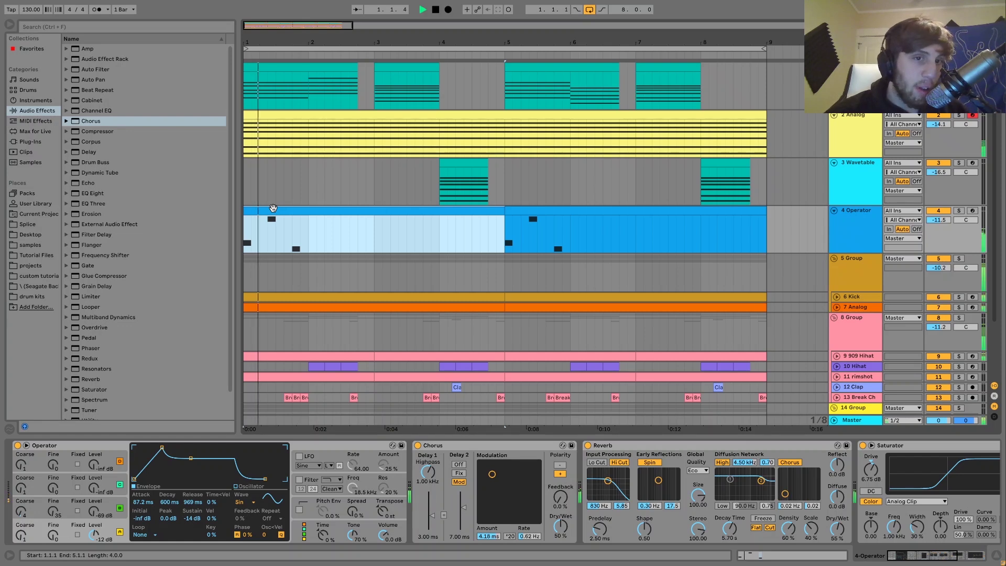
pyautogui.click(959, 211)
pyautogui.press('space')
pyautogui.press('space')
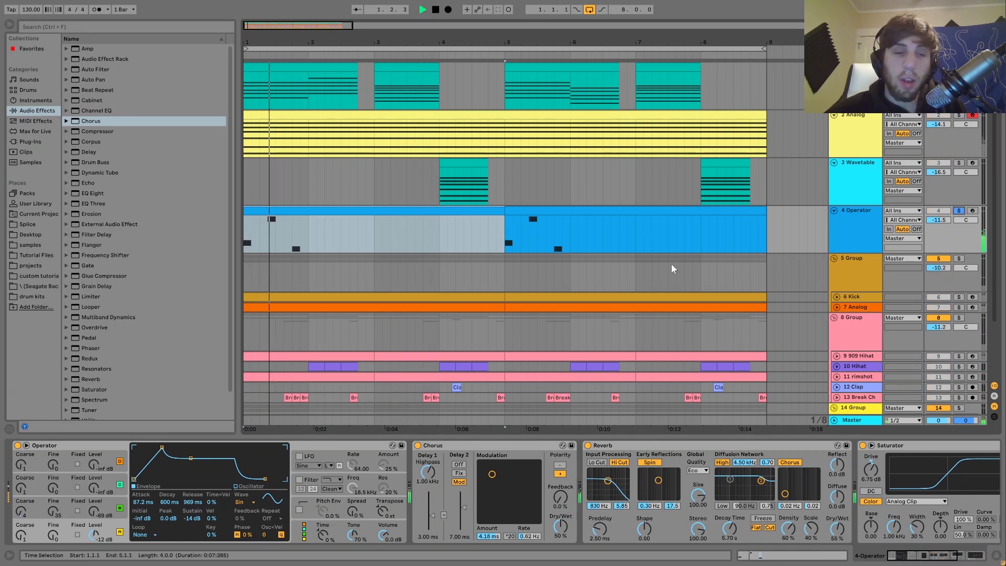
pyautogui.press('space')
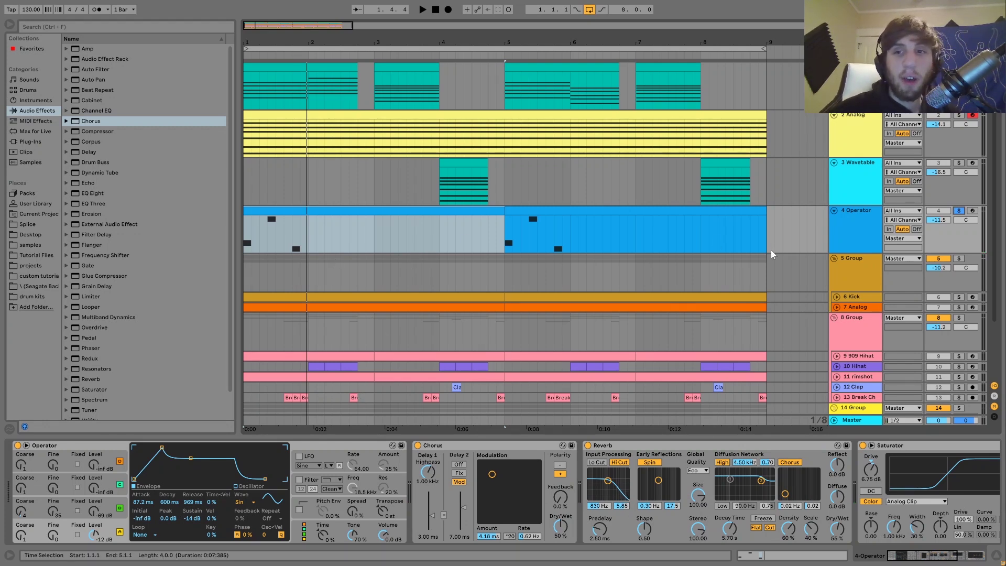
# Select oscillator B in Operator and play the soloed 4 Operator part to examine its sound
pyautogui.click(960, 211)
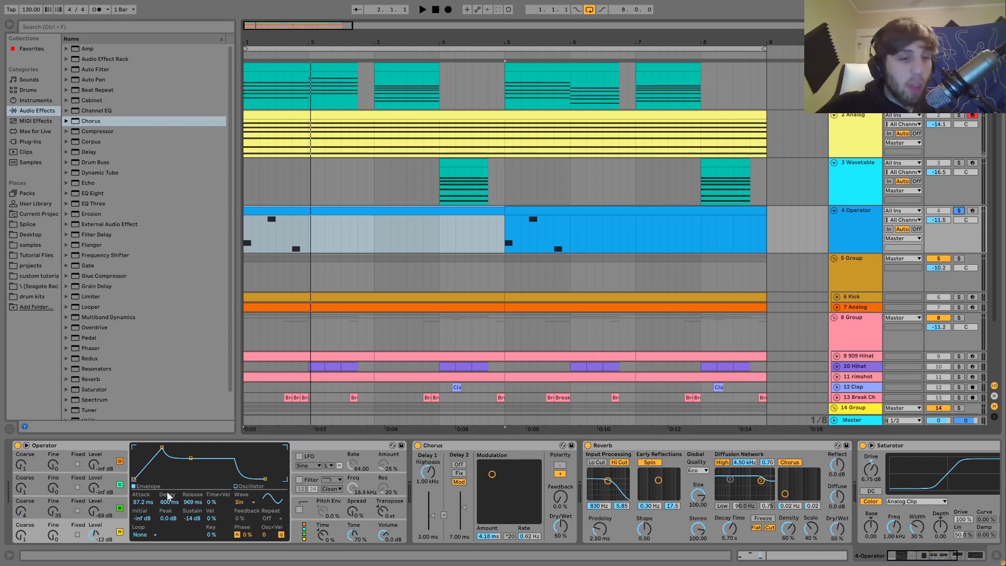
pyautogui.click(94, 511)
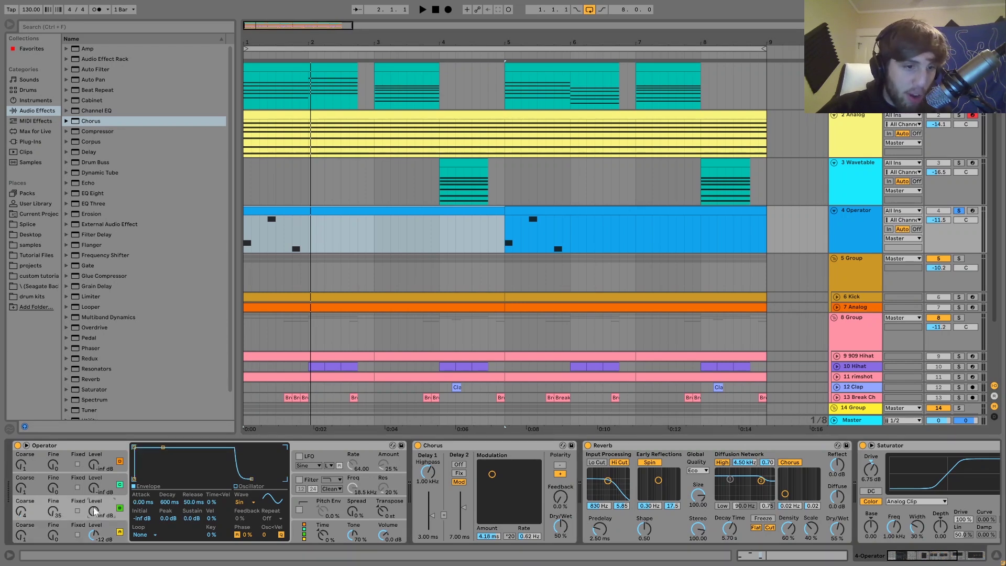
pyautogui.press('space')
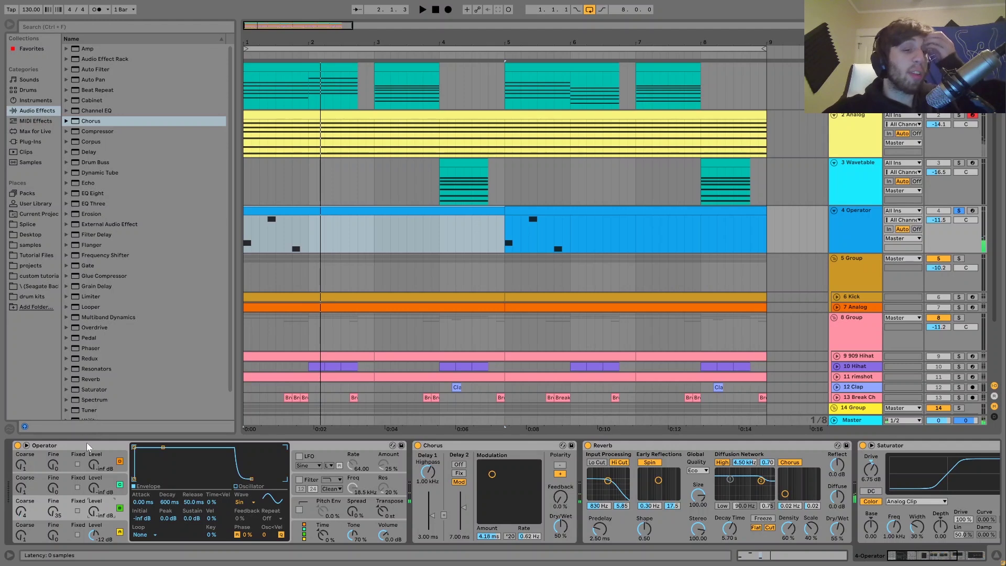
# Display oscillator A's envelope in Operator, select the Chorus device and play the soloed 4 Operator part from bar 1
pyautogui.click(82, 526)
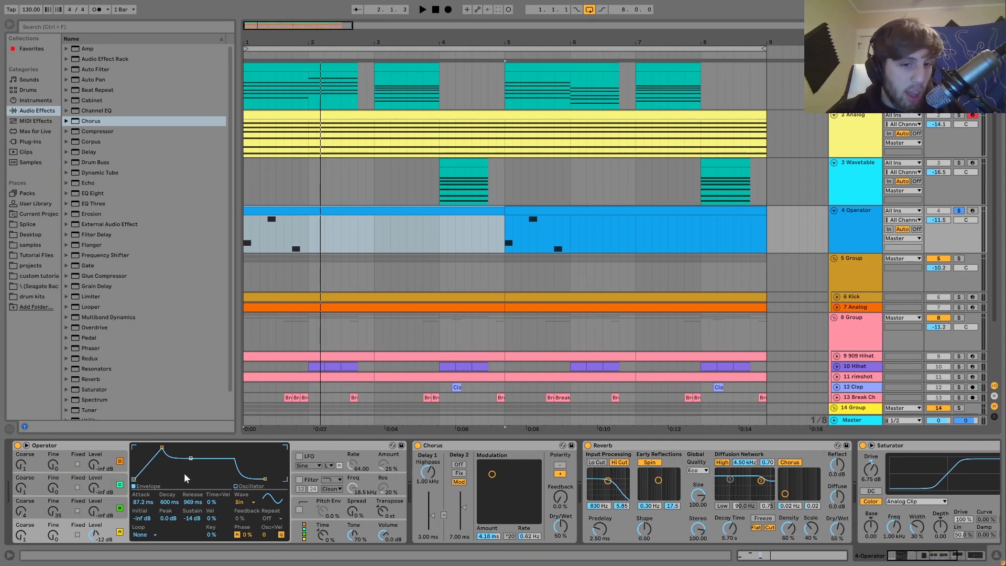
pyautogui.scroll(-8, 295, 503)
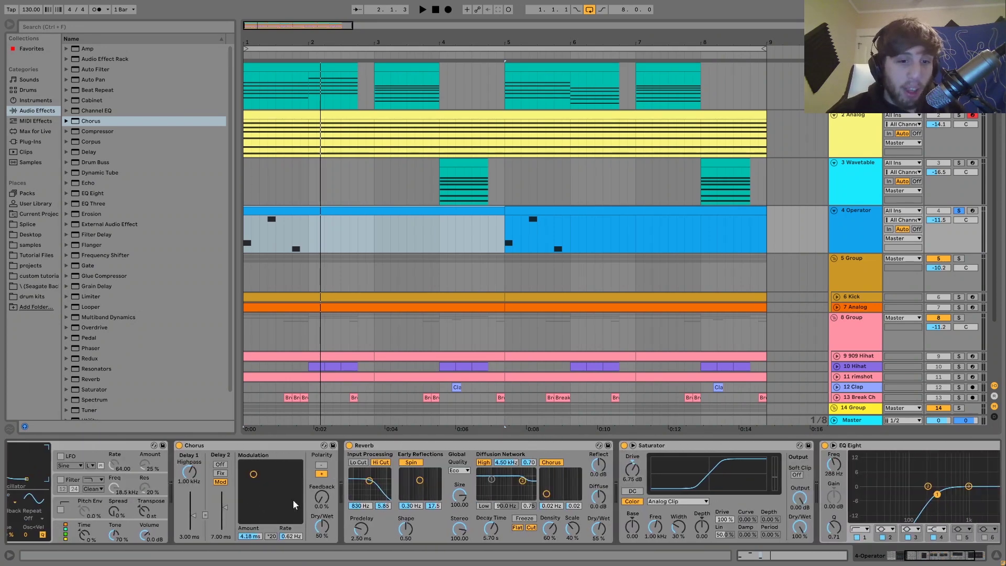
pyautogui.click(217, 443)
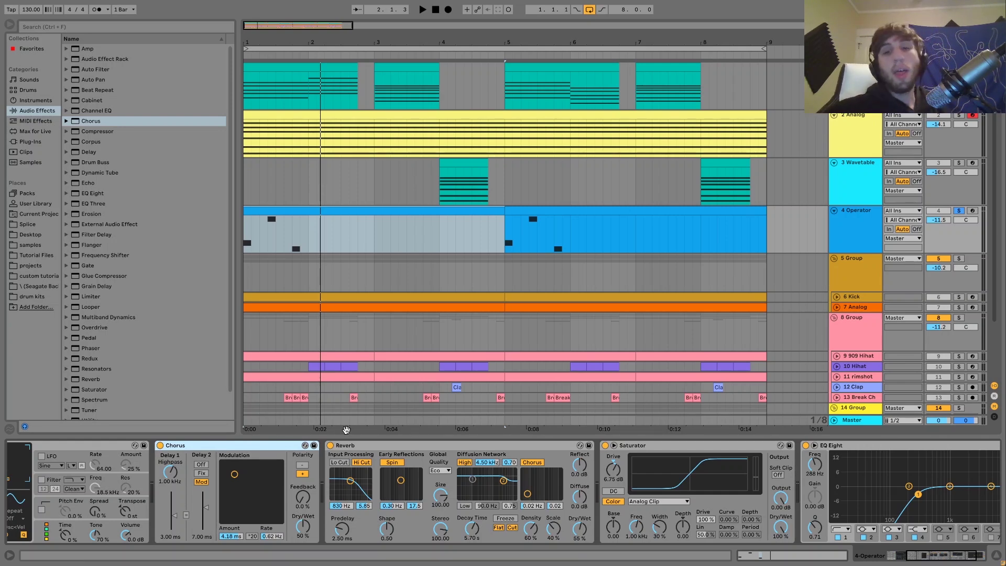
pyautogui.press('space')
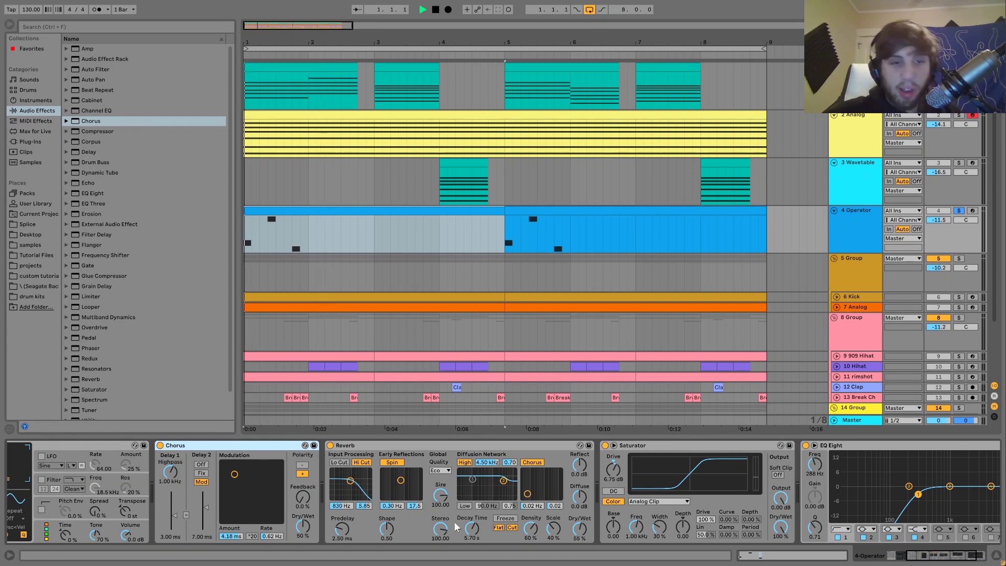
pyautogui.press('space')
pyautogui.press('space')
pyautogui.press('space')
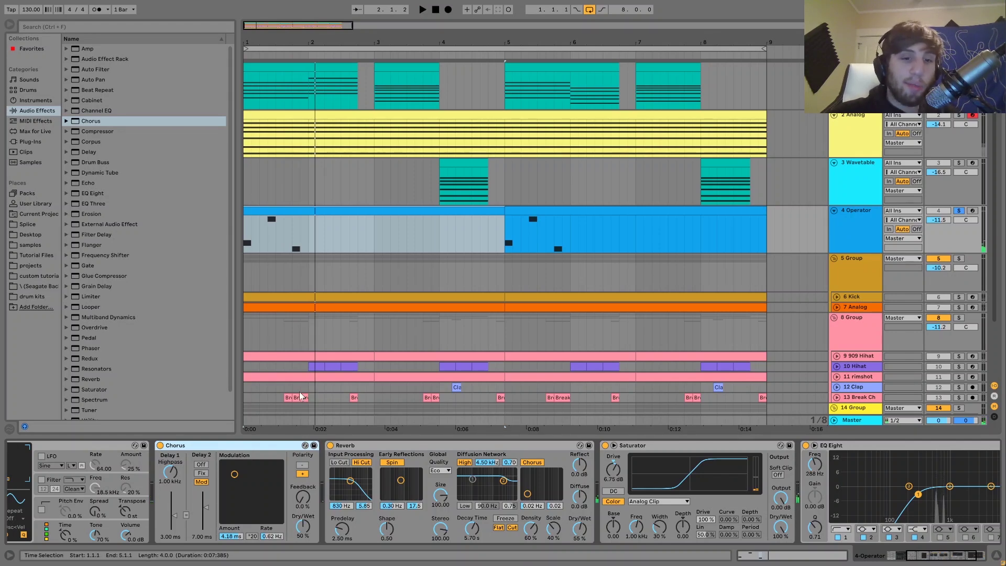
# Examine the Reverb, Saturator and EQ Eight settings of 4 Operator while replaying its soloed part from bar 1
pyautogui.scroll(-3, 514, 513)
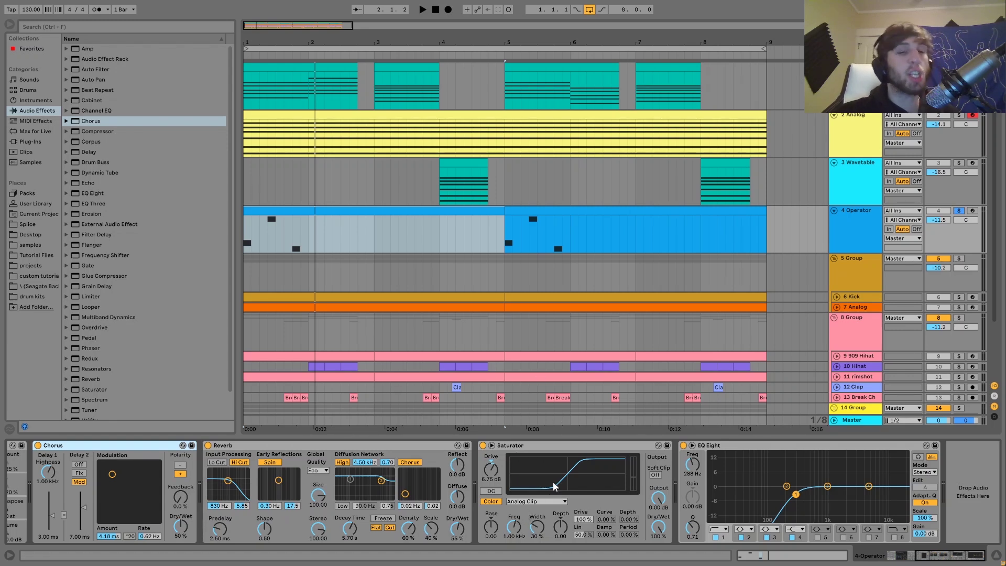
pyautogui.press('space')
pyautogui.press('space')
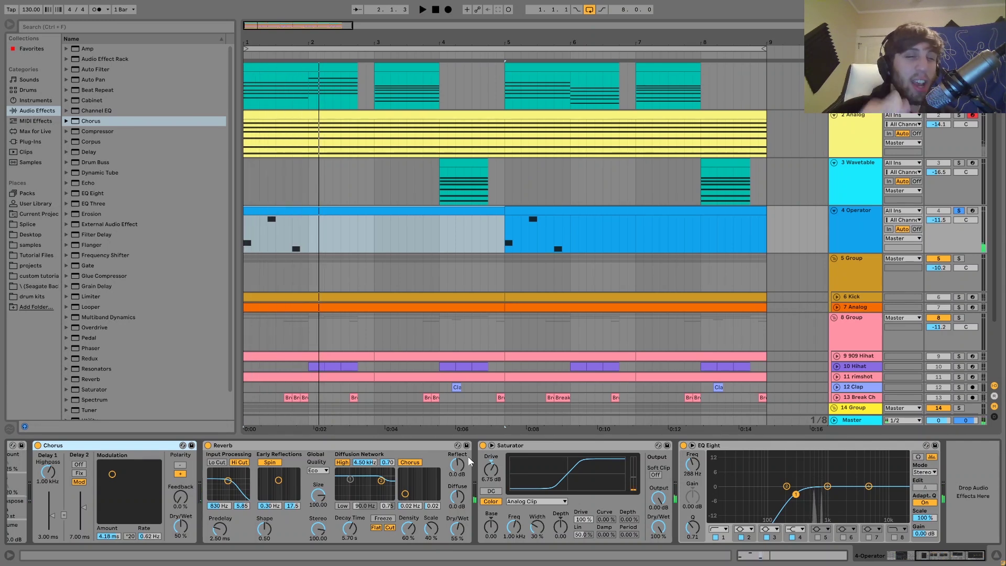
pyautogui.press('space')
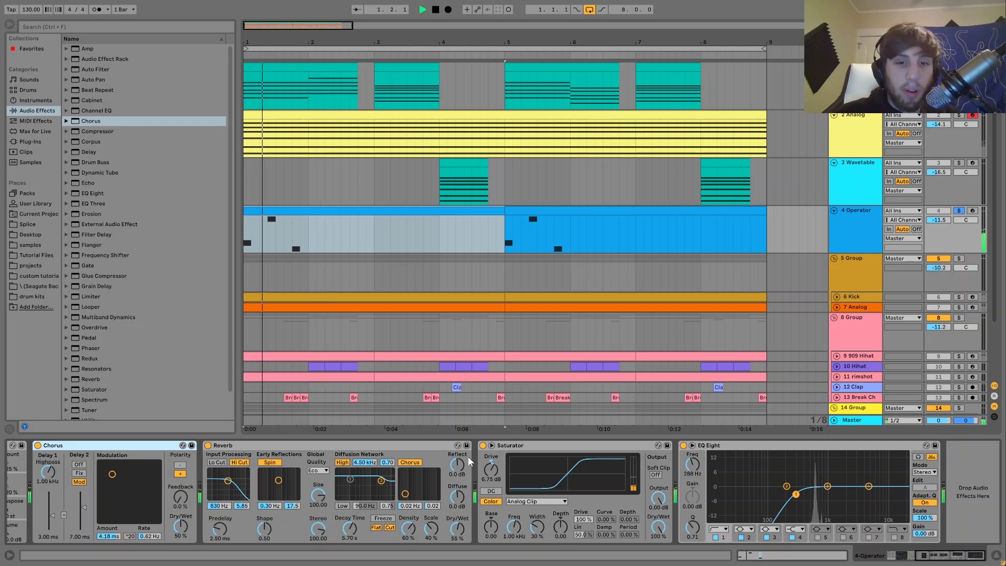
pyautogui.press('space')
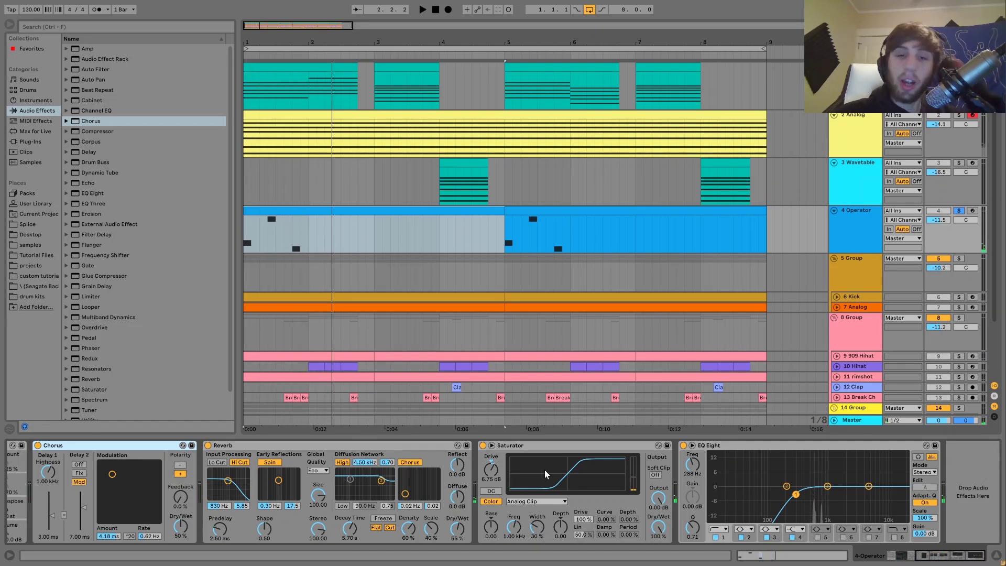
# Compare the soloed 4 Operator part with Saturator bypassed and re-enabled, and select EQ Eight
pyautogui.click(483, 446)
pyautogui.press('space')
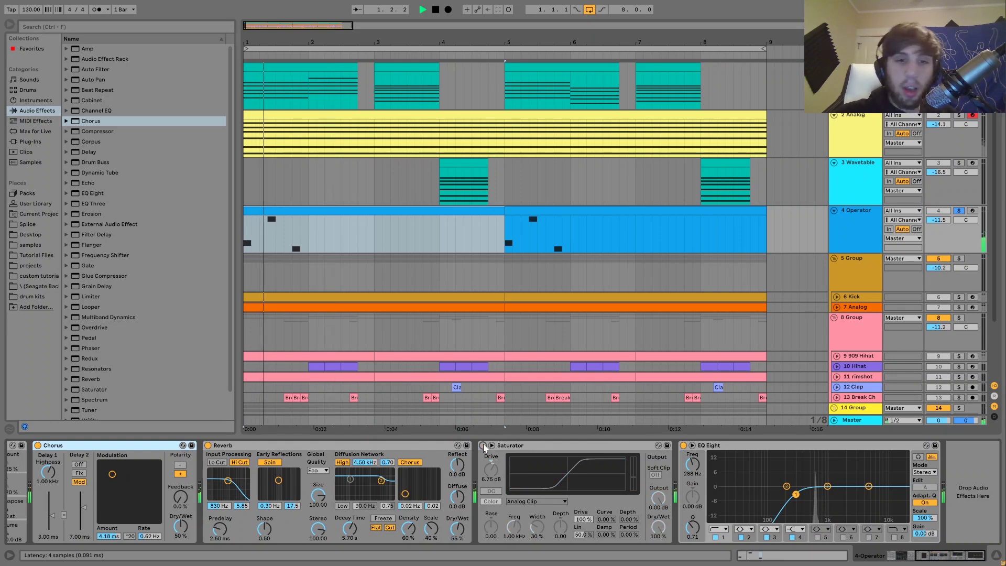
pyautogui.click(482, 446)
pyautogui.press('space')
pyautogui.press('space')
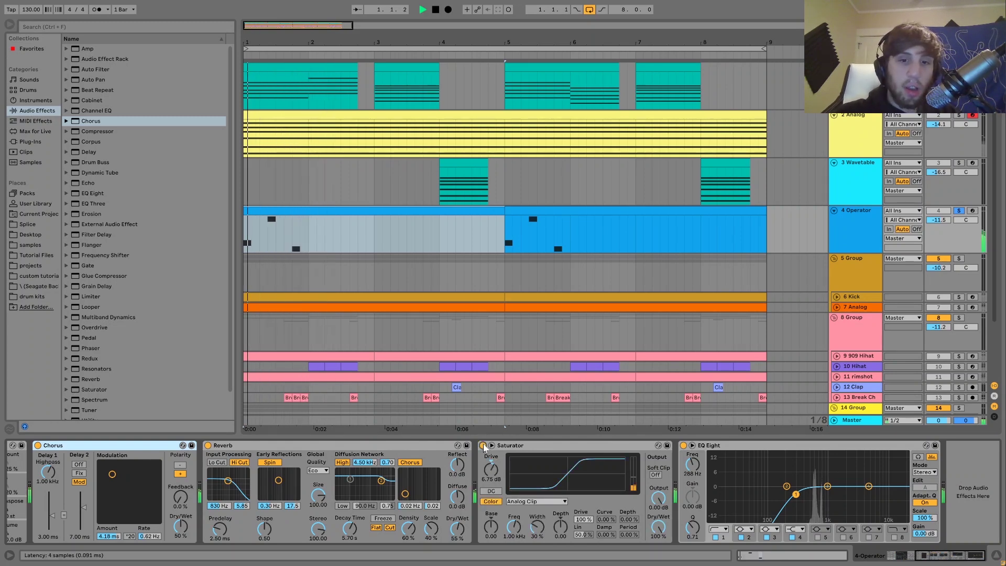
pyautogui.press('space')
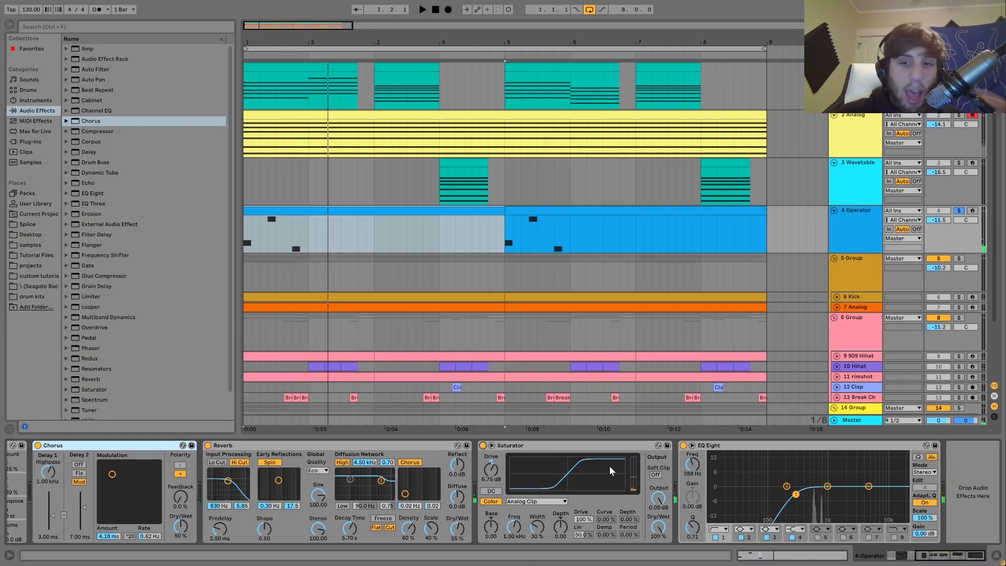
pyautogui.click(728, 446)
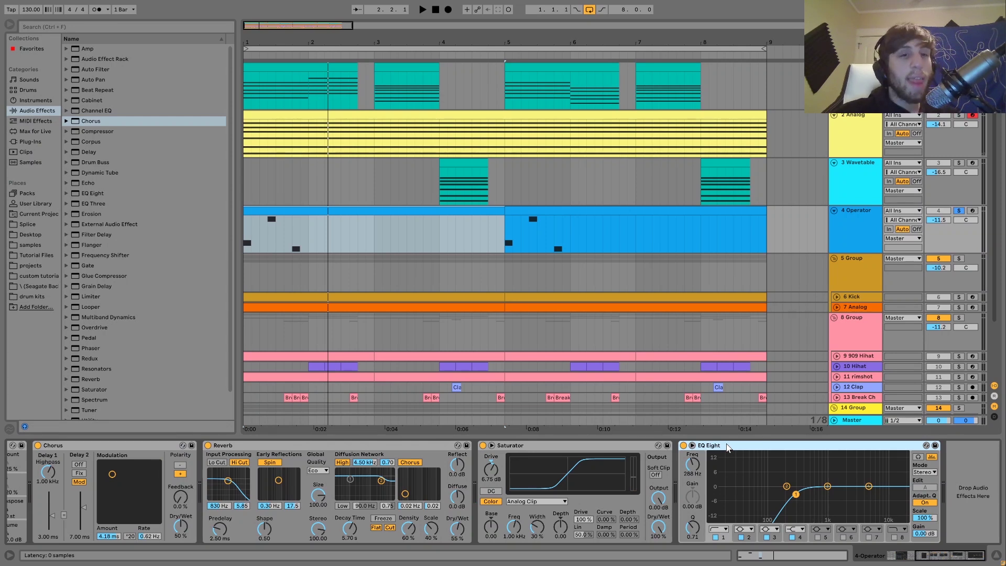
# Solo the 6 Kick track, show its devices, unfold it and play its pattern from bar 1
pyautogui.click(871, 222)
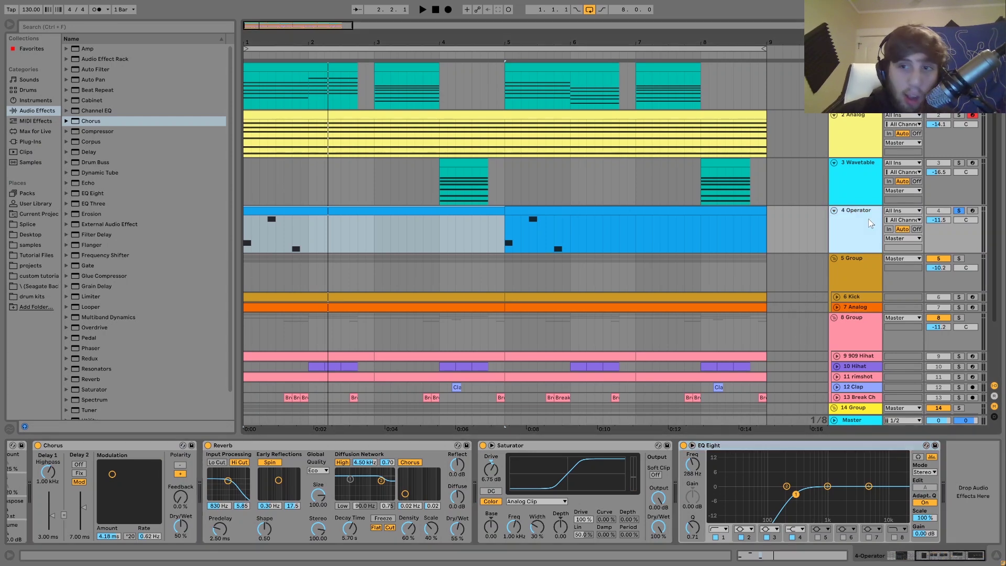
pyautogui.click(959, 298)
pyautogui.click(846, 298)
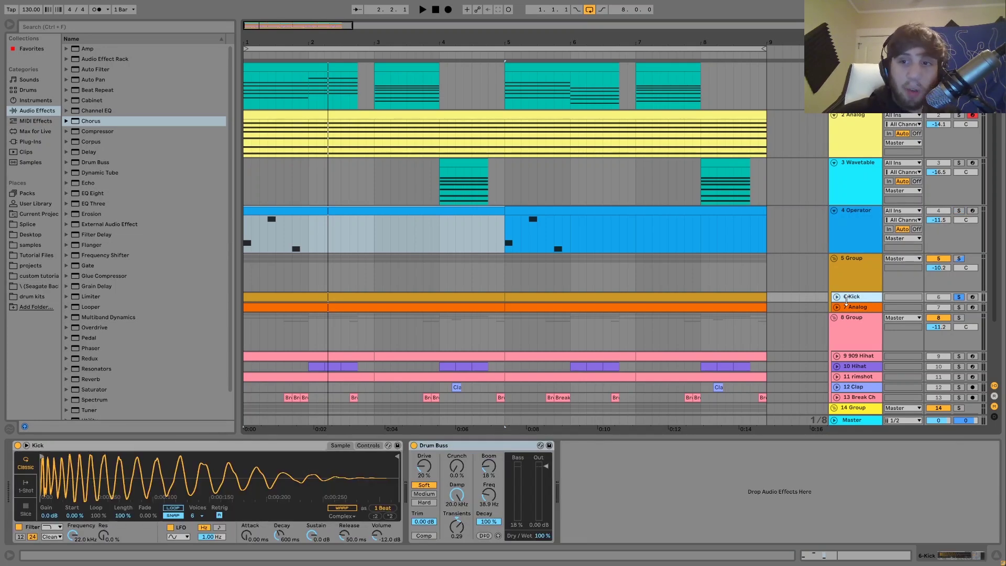
pyautogui.press('space')
pyautogui.doubleClick(846, 300)
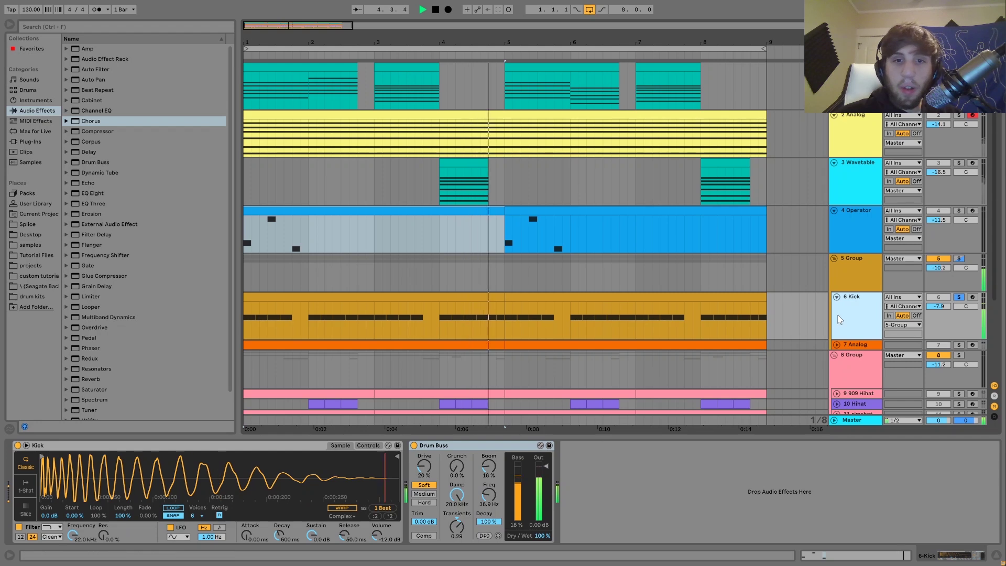
pyautogui.press('space')
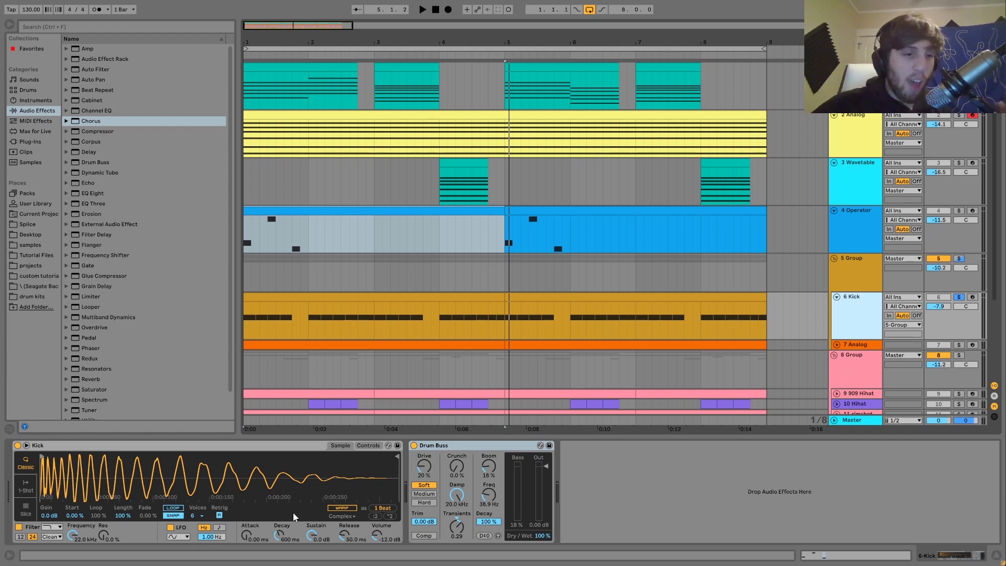
# Replay the kick from bar 1, unsolo it to hear it in the full mix, and solo it again
pyautogui.press('space')
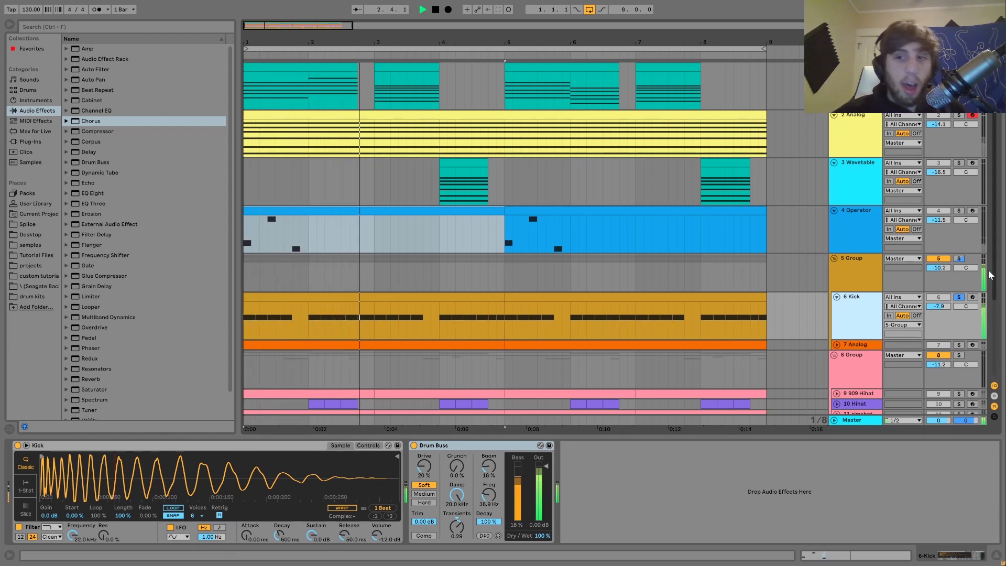
pyautogui.click(958, 297)
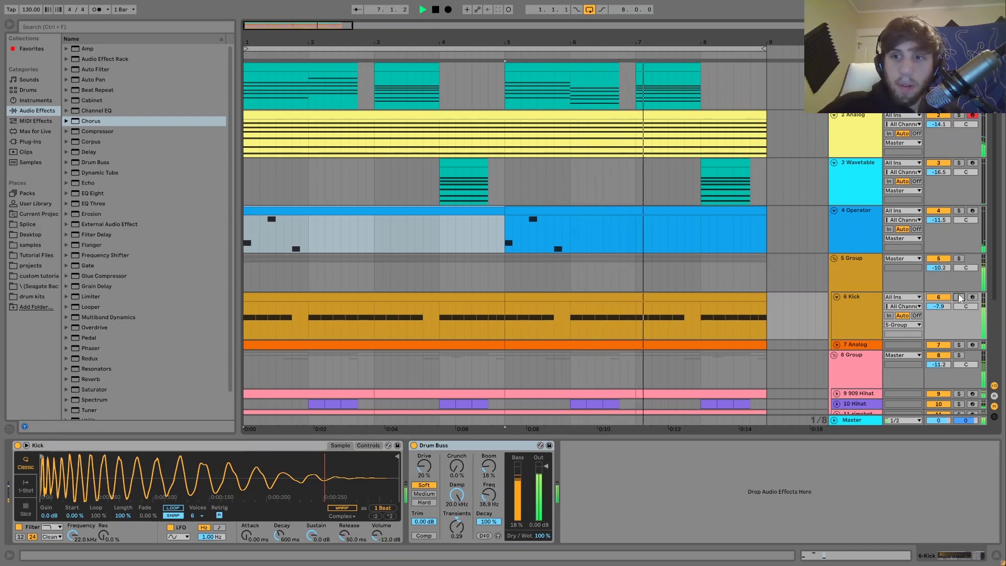
pyautogui.click(960, 297)
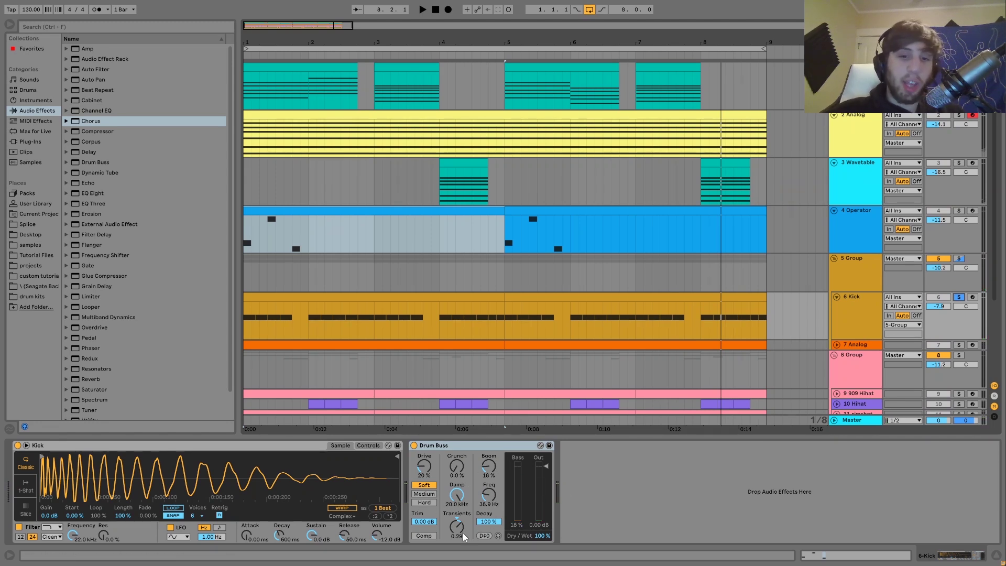
# Compare the soloed kick with Drum Buss bypassed and re-enabled during playback from bar 1
pyautogui.click(415, 446)
pyautogui.press('space')
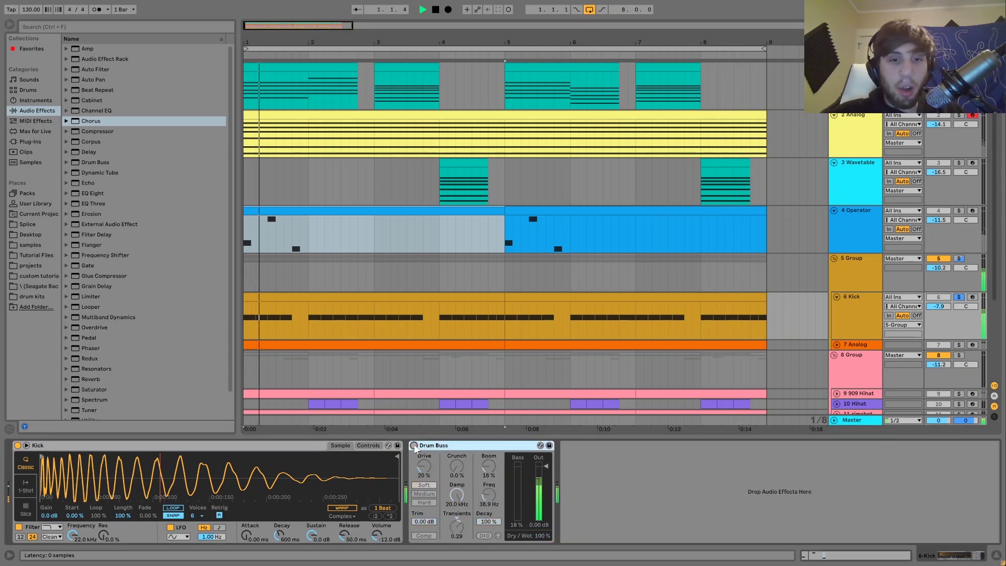
pyautogui.click(414, 445)
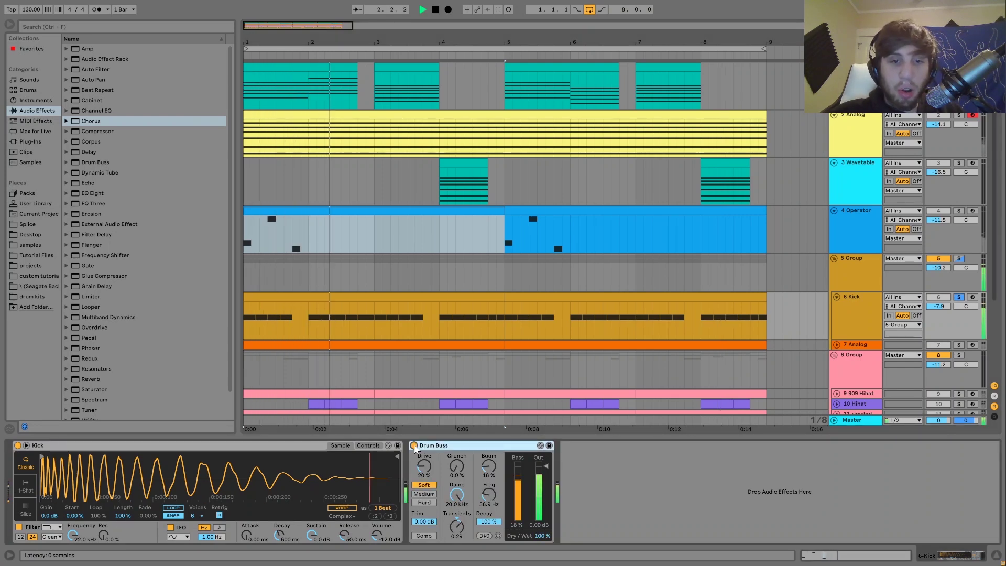
pyautogui.press('space')
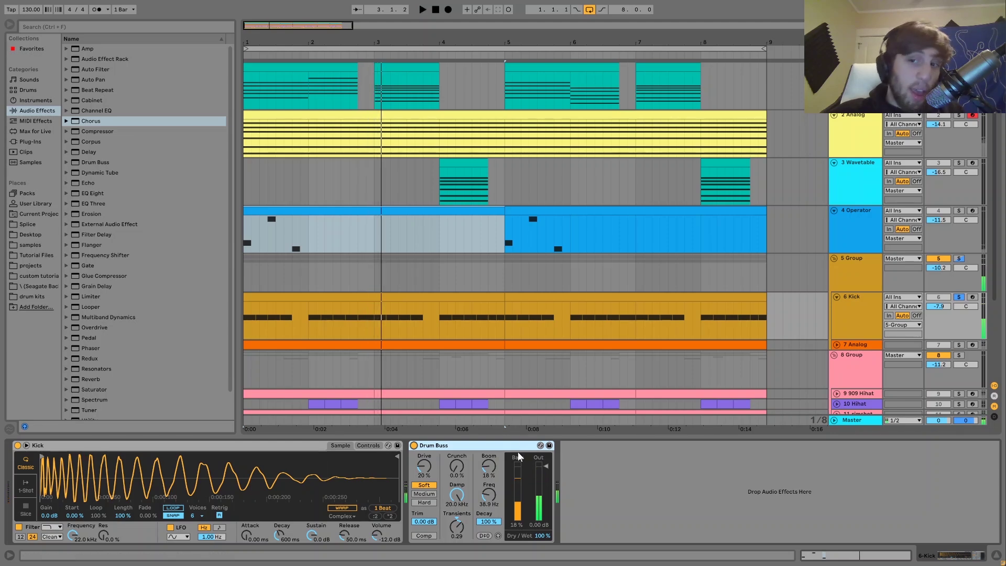
# Solo the 7 Analog track, show its devices and unfold it in the arrangement
pyautogui.click(854, 344)
pyautogui.click(960, 346)
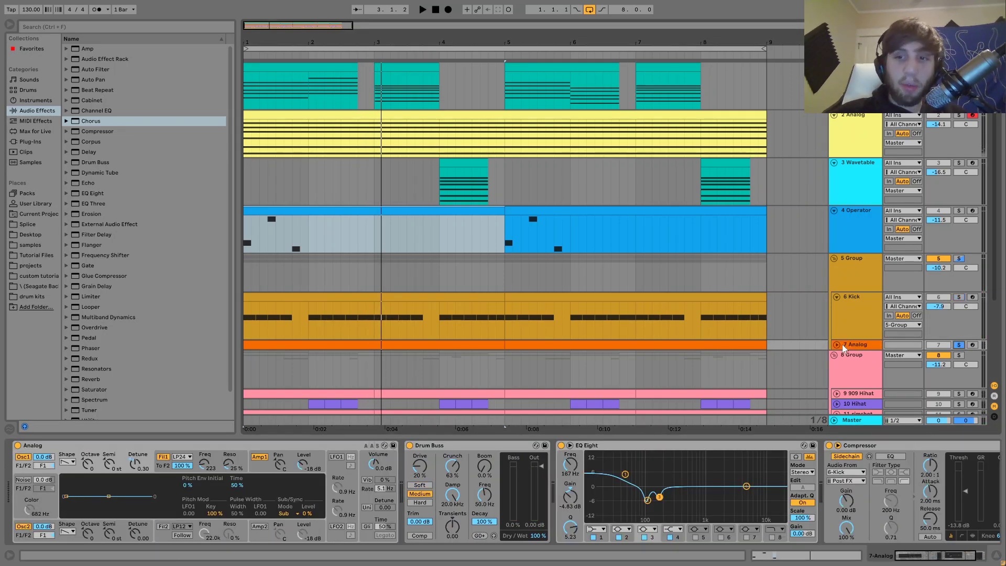
pyautogui.click(837, 345)
pyautogui.scroll(-3, 839, 344)
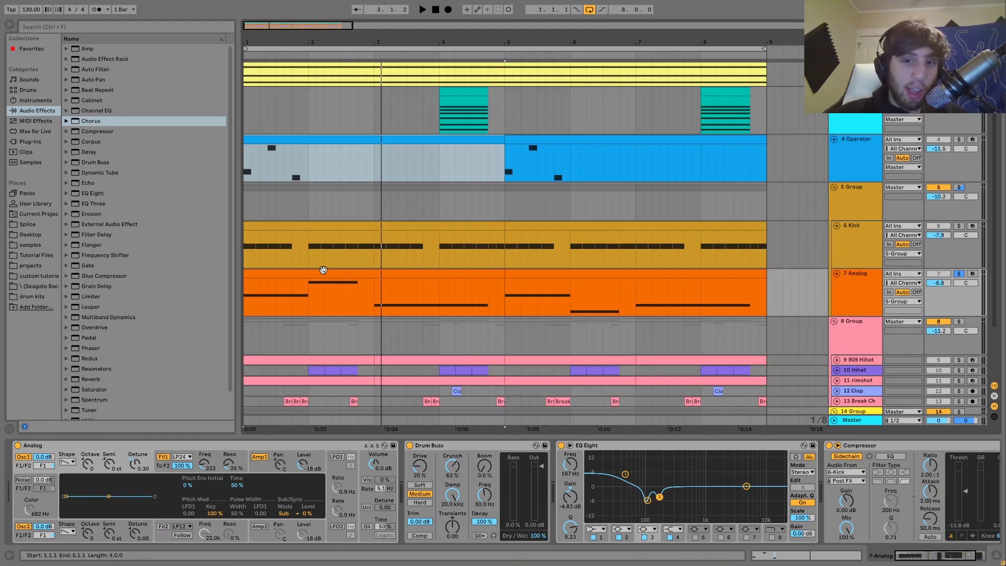
# Play the 7 Analog clip from bar 1 and open its notes in the piano roll
pyautogui.click(323, 272)
pyautogui.press('space')
pyautogui.keyDown('shift'); pyautogui.click(551, 272); pyautogui.keyUp('shift')
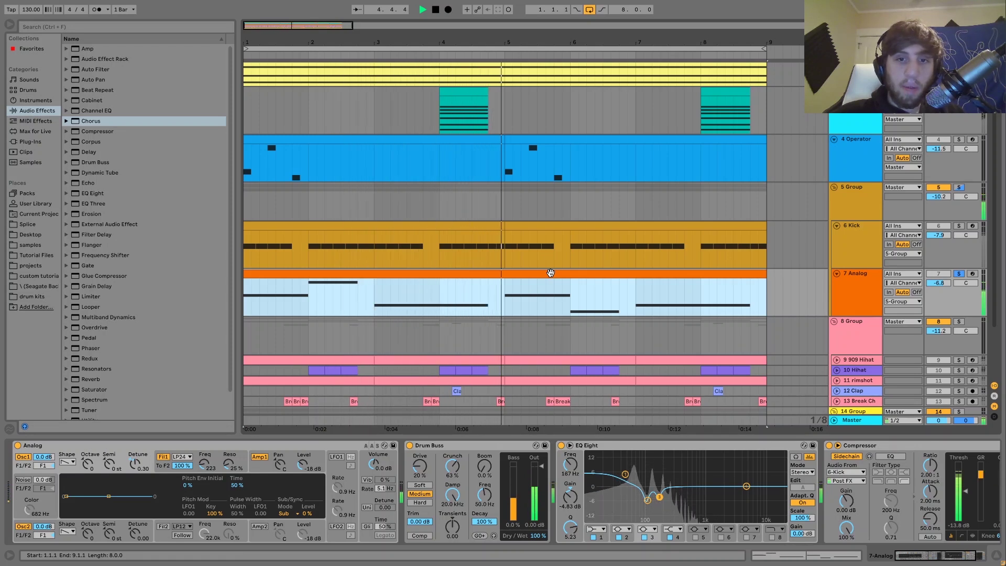
pyautogui.doubleClick(550, 272)
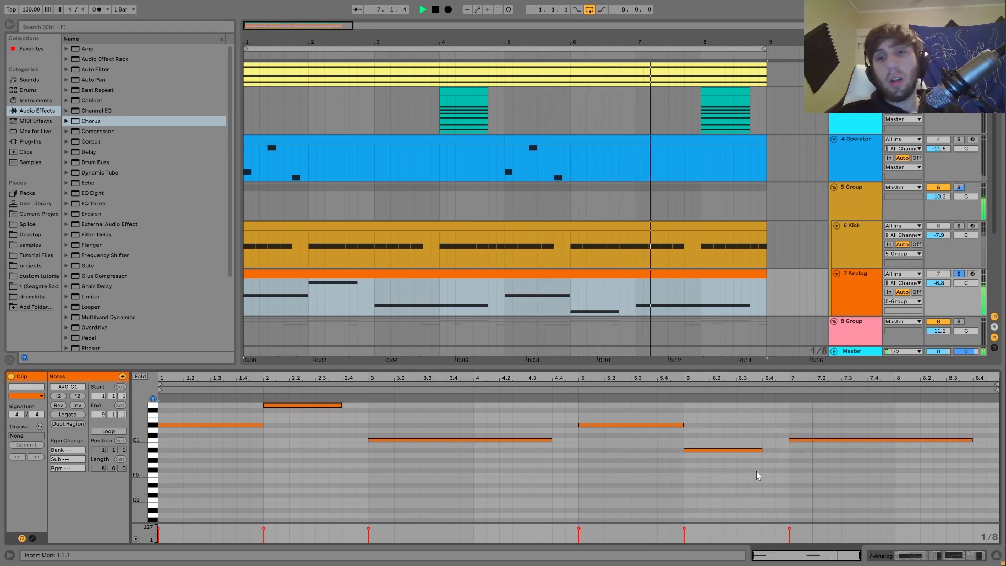
pyautogui.press('space')
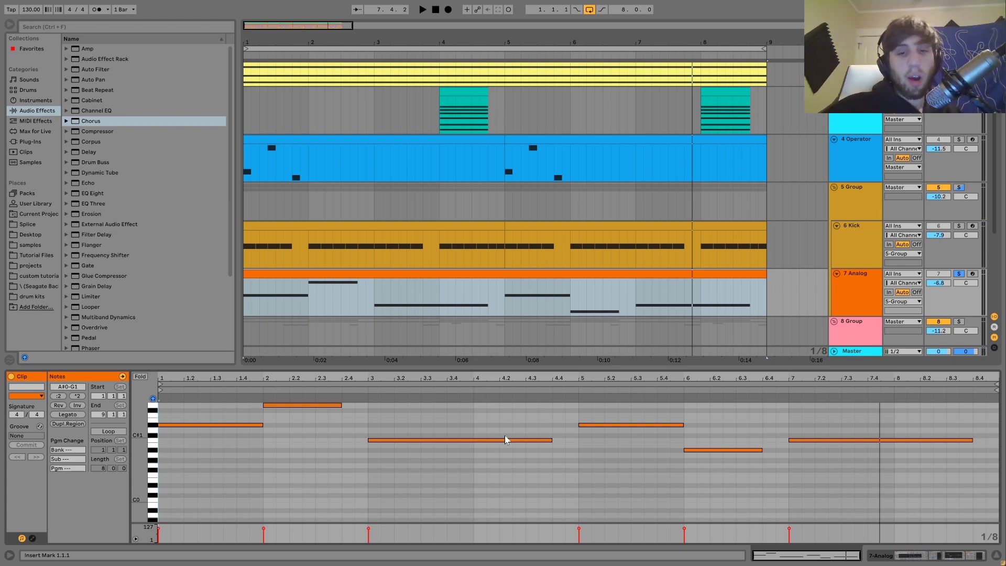
# Examine the 7 Analog bass notes in the piano roll, selecting the D#1, C1, G1 and A#0 notes in turn
pyautogui.scroll(3, 416, 203)
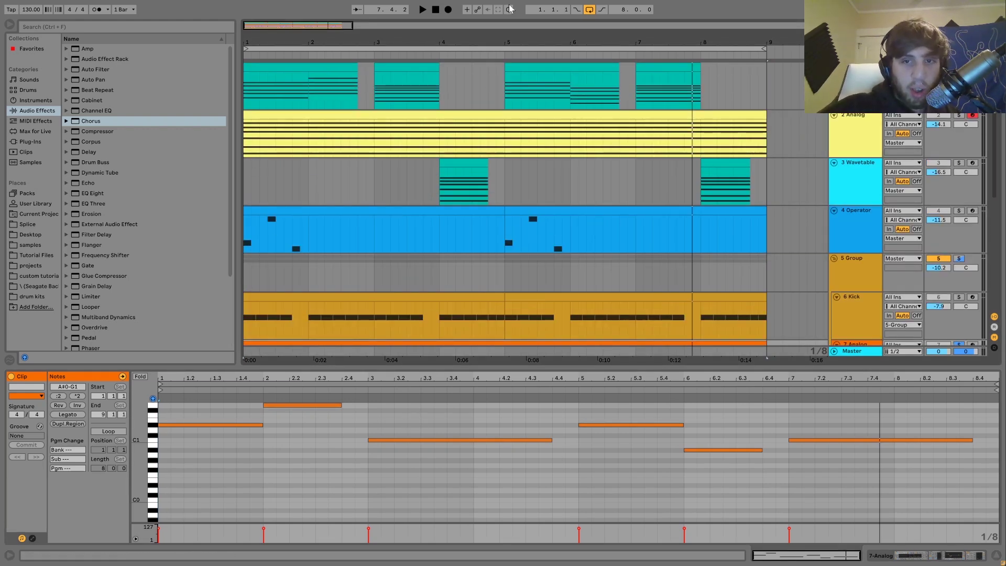
pyautogui.scroll(-5, 395, 212)
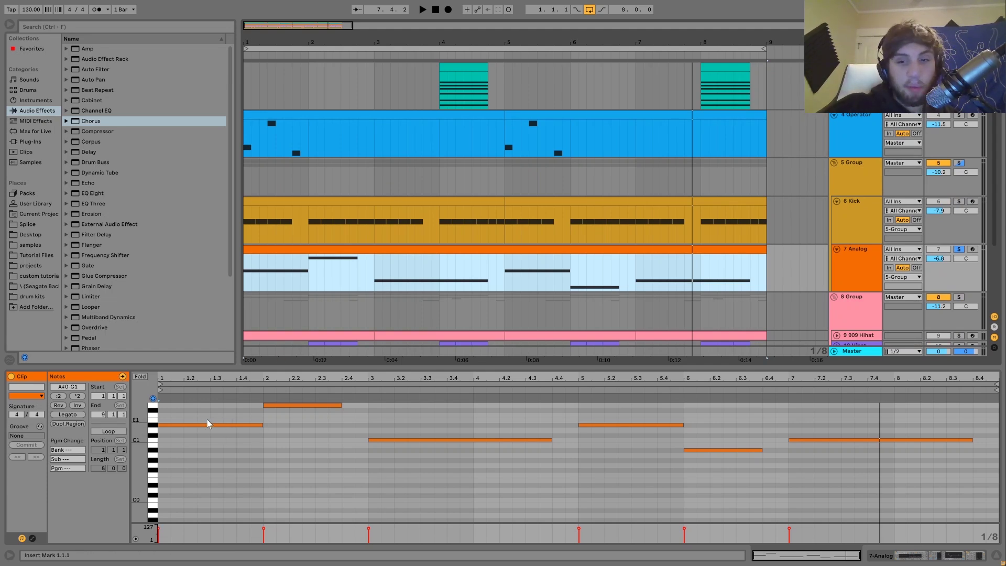
pyautogui.click(235, 419)
pyautogui.click(238, 425)
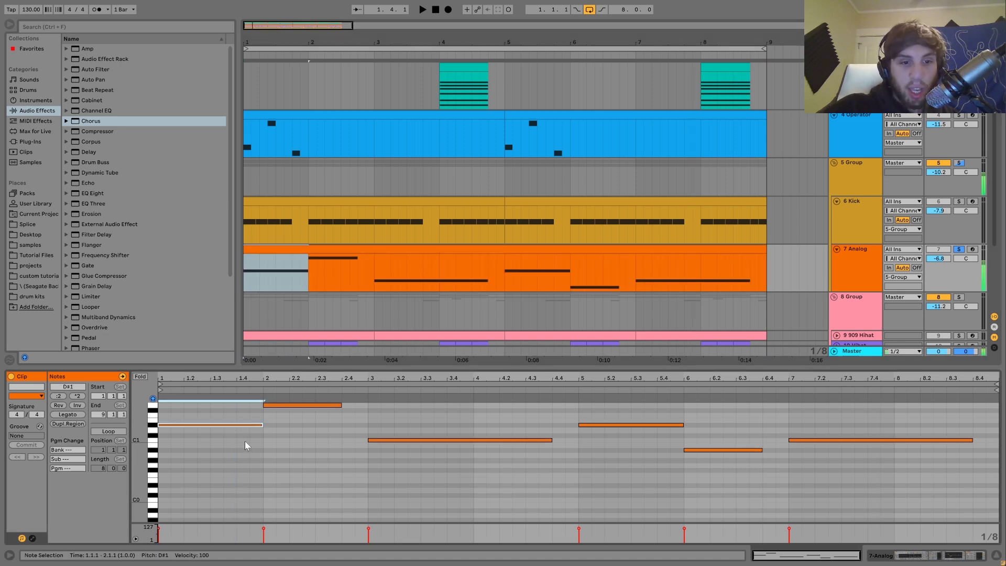
pyautogui.click(650, 429)
pyautogui.click(648, 425)
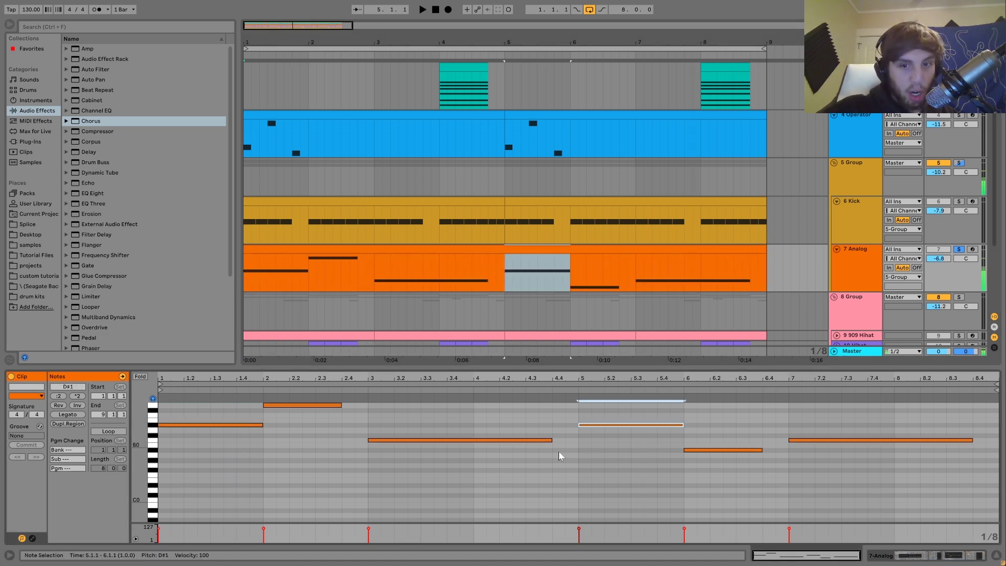
pyautogui.click(461, 440)
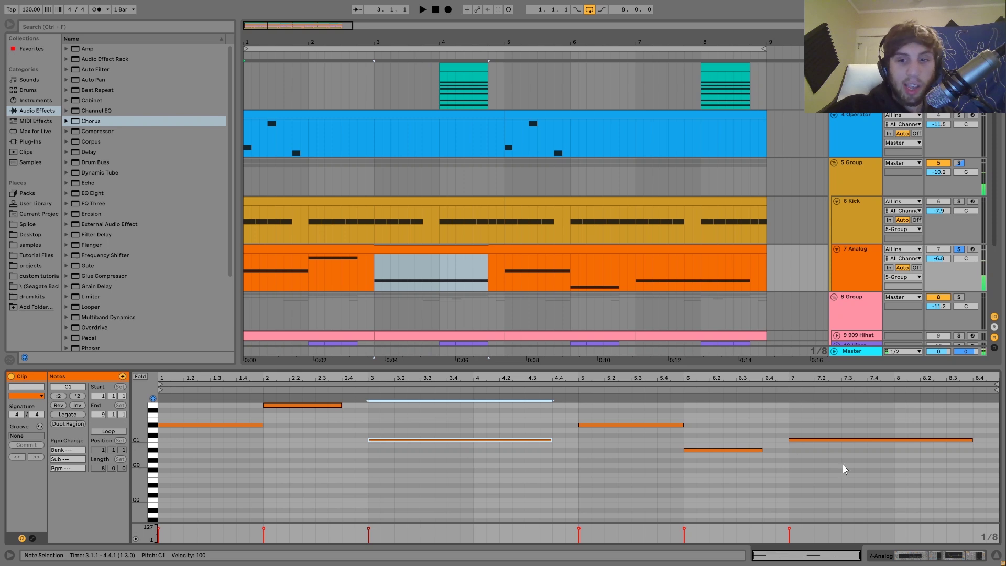
pyautogui.click(833, 440)
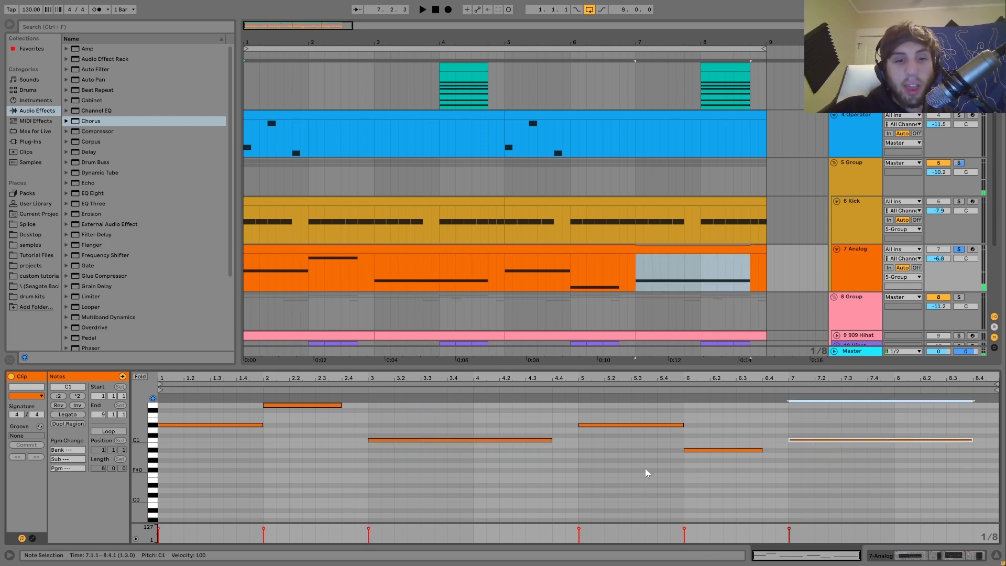
pyautogui.click(283, 407)
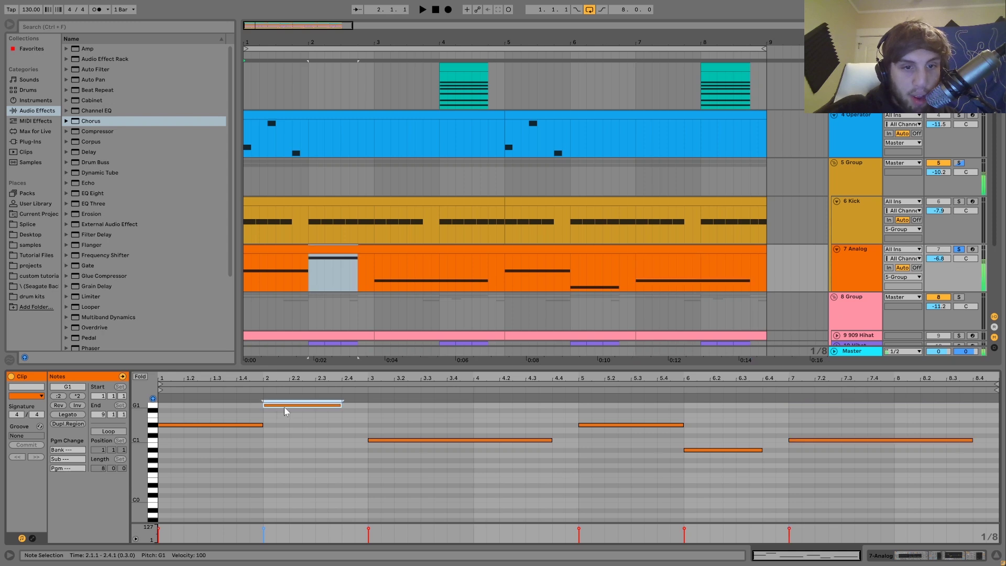
pyautogui.click(711, 450)
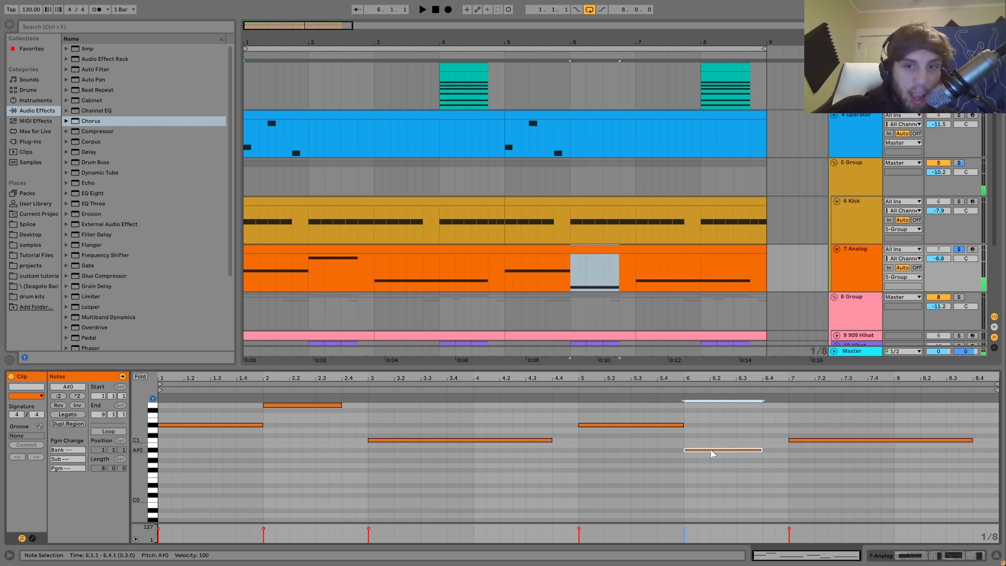
# Show the 7 Analog devices and examine the synth's filter 1 and amp 1 envelope settings
pyautogui.doubleClick(862, 268)
pyautogui.click(710, 250)
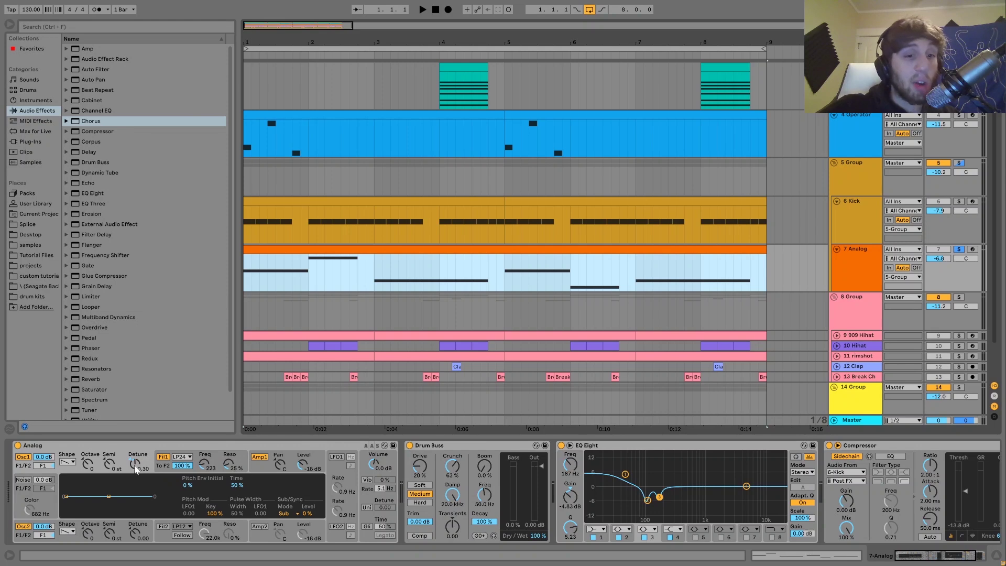
pyautogui.click(160, 474)
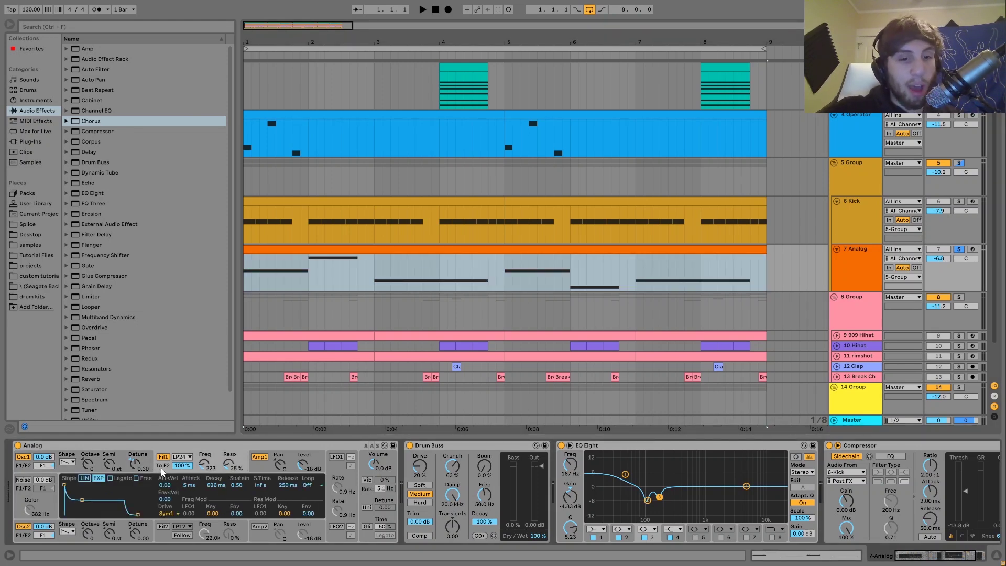
pyautogui.click(264, 468)
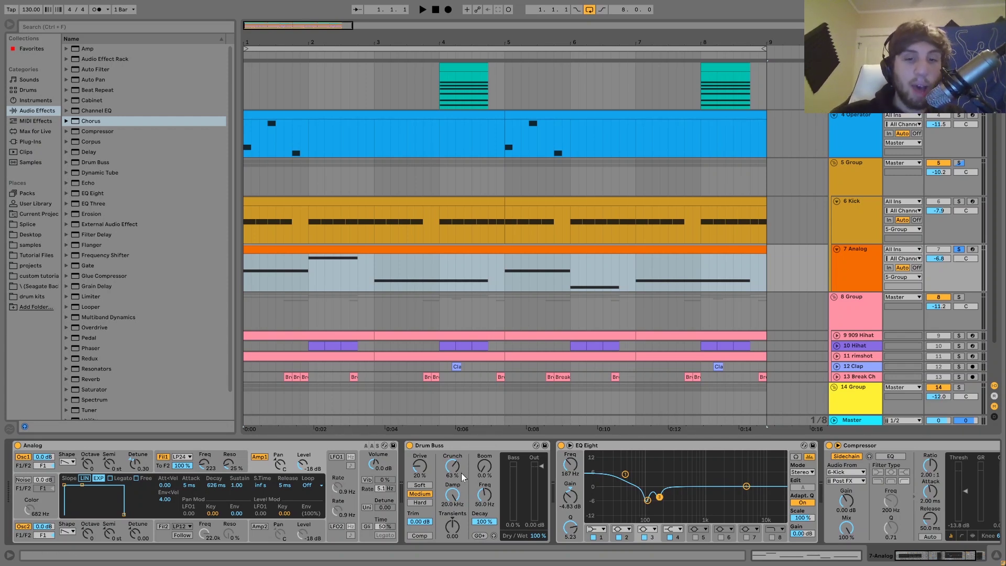
# Compare the soloed bass with Drum Buss bypassed and re-enabled during playback from bar 1
pyautogui.click(409, 445)
pyautogui.press('space')
pyautogui.click(410, 446)
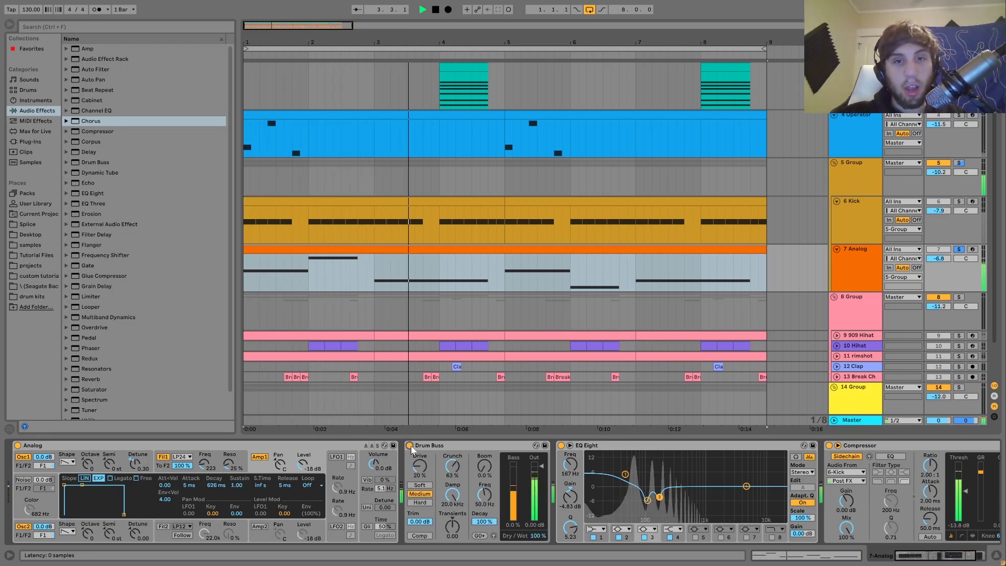
pyautogui.press('space')
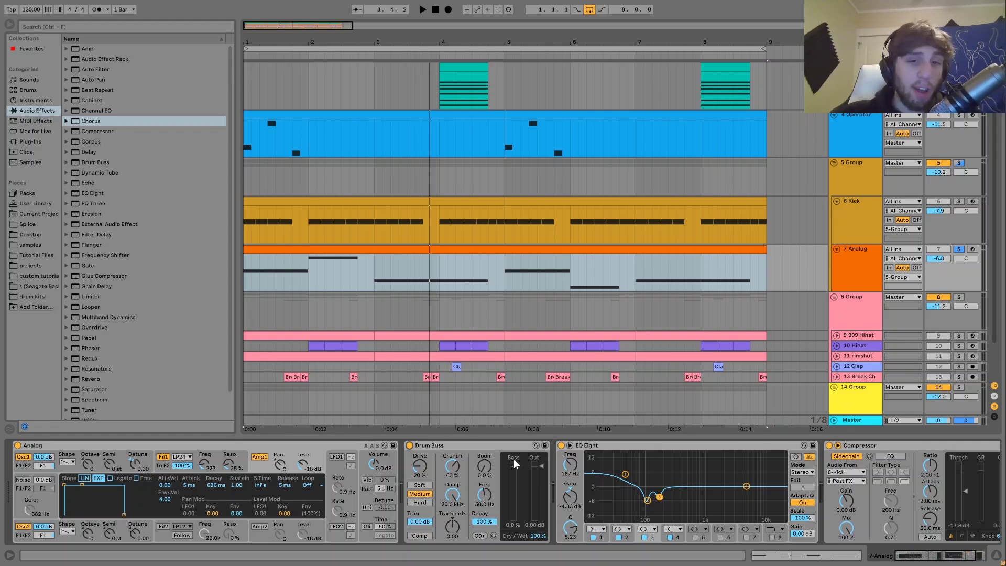
# Compare the bass with EQ Eight bypassed and re-enabled during playback, and select the EQ's 104 Hz dip
pyautogui.click(490, 443)
pyautogui.scroll(-3, 490, 443)
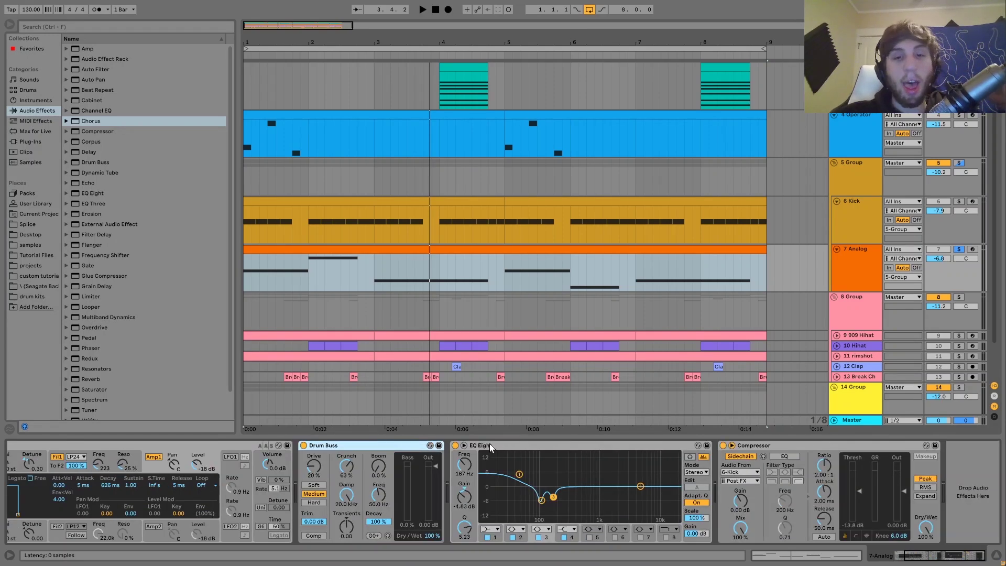
pyautogui.click(484, 446)
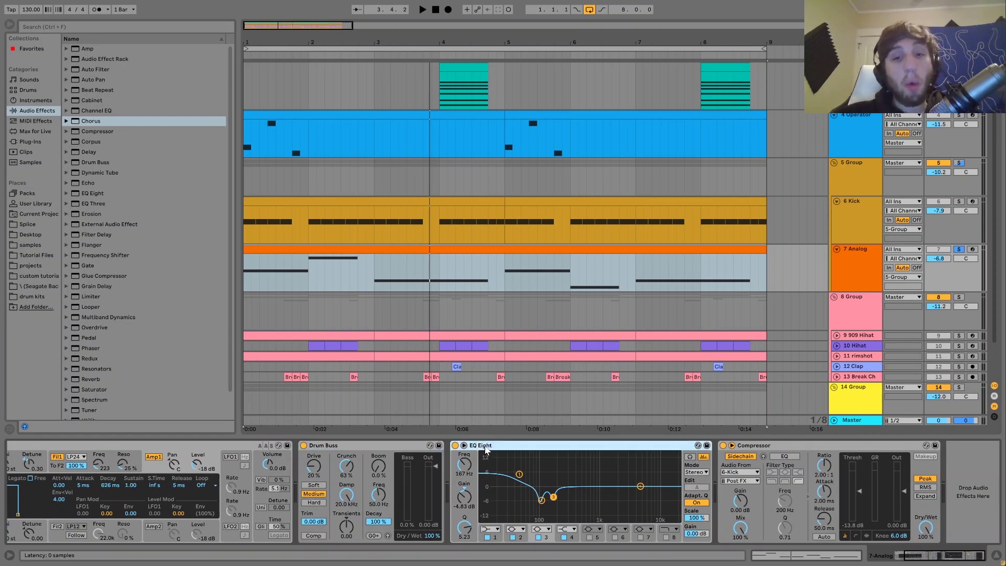
pyautogui.click(456, 446)
pyautogui.press('space')
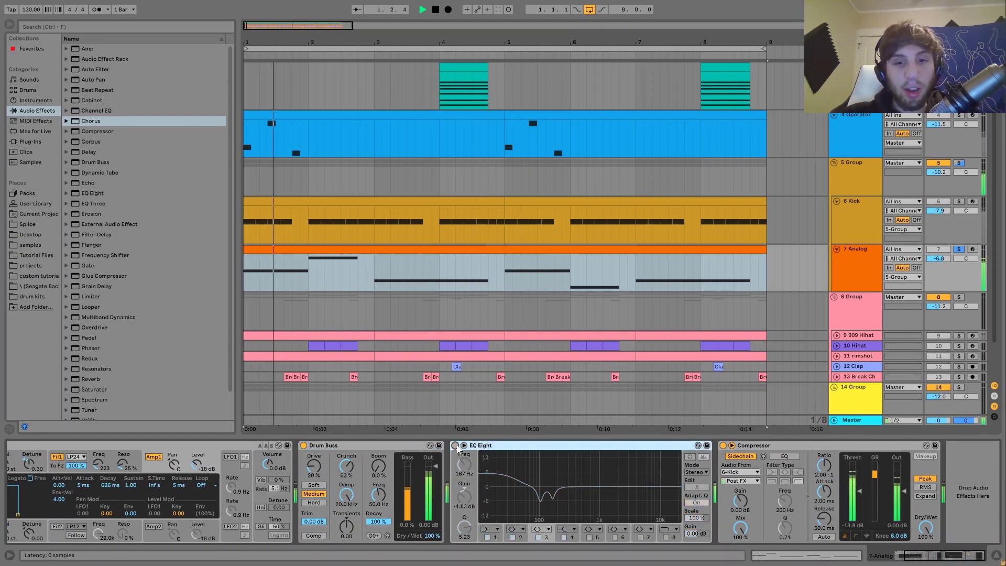
pyautogui.click(456, 446)
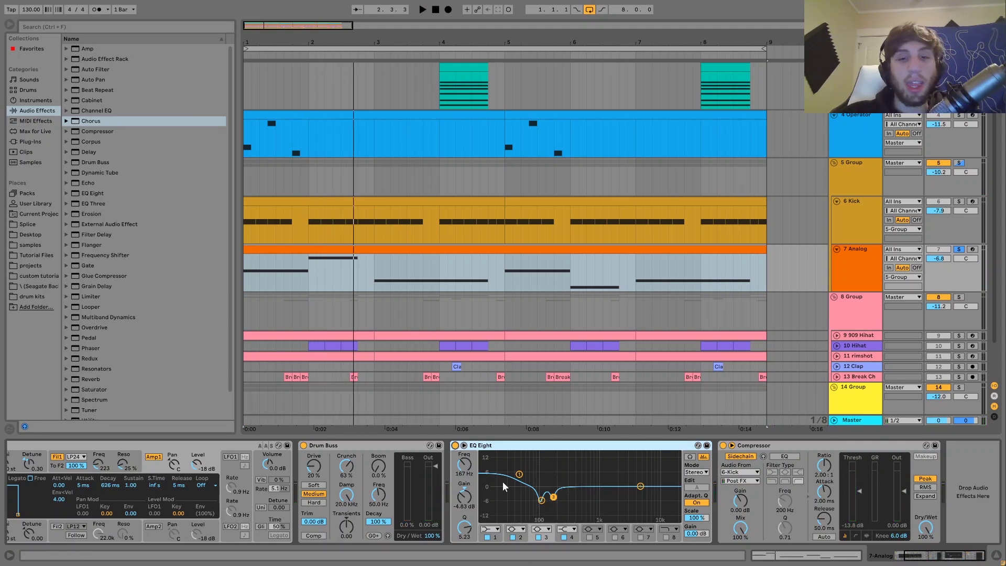
pyautogui.click(542, 500)
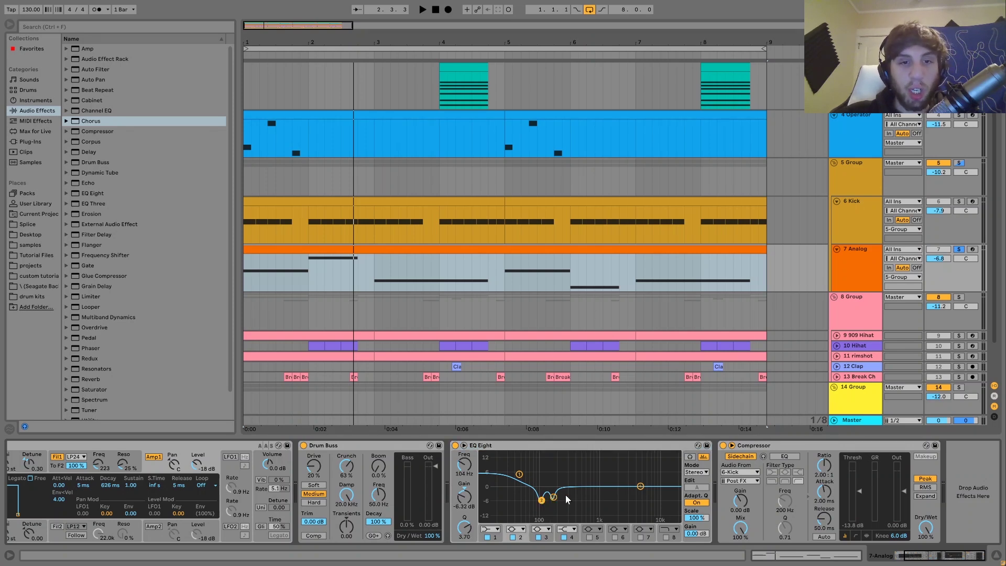
# Play the bass from bar 1 with 6 Kick briefly soloed alongside it, and select the bass track's sidechained Compressor
pyautogui.press('space')
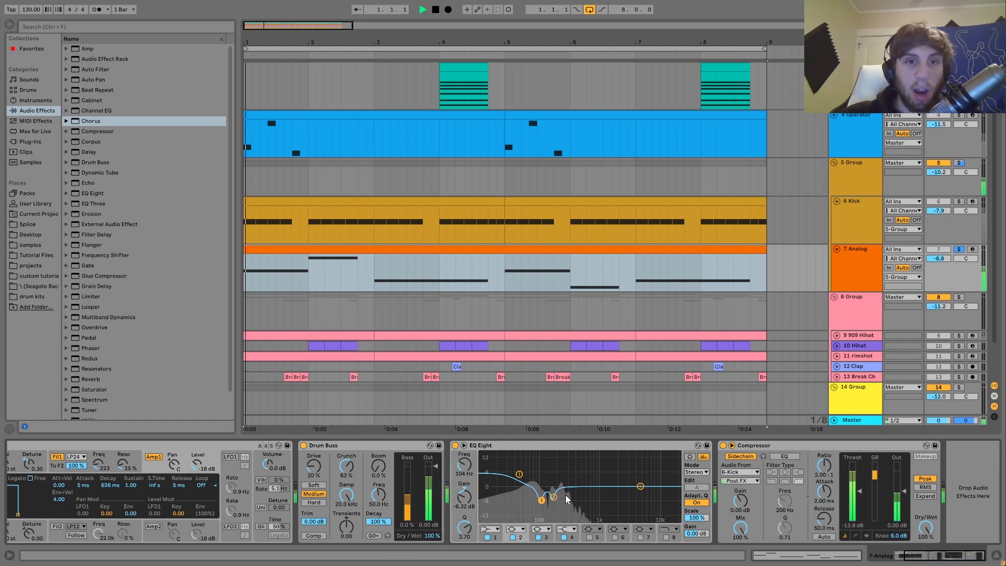
pyautogui.click(959, 201)
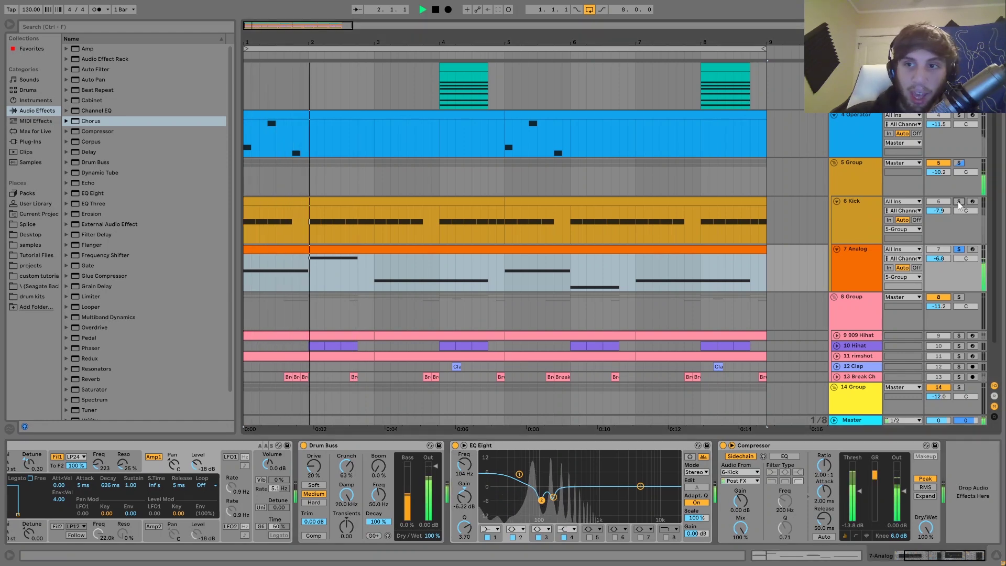
pyautogui.click(959, 202)
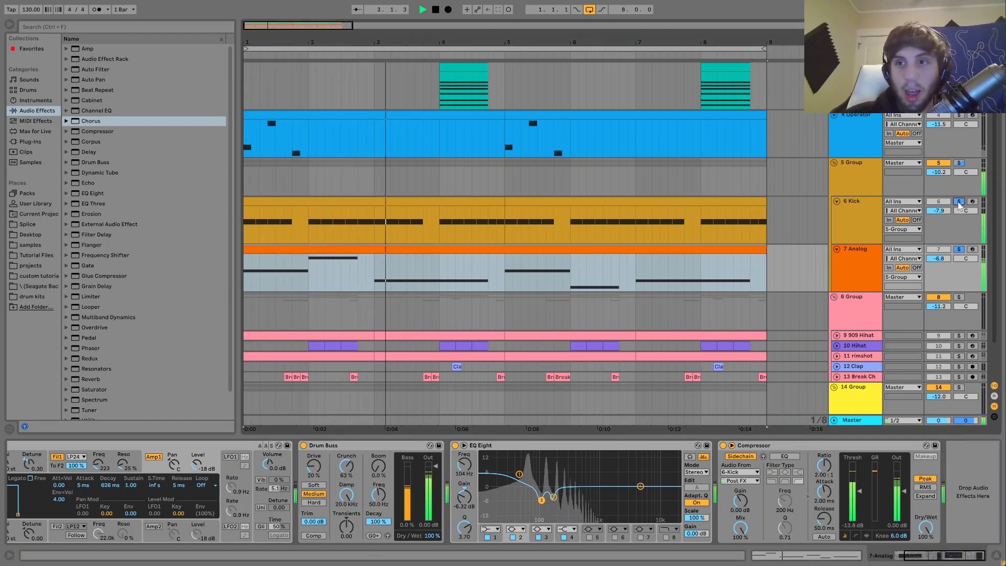
pyautogui.press('space')
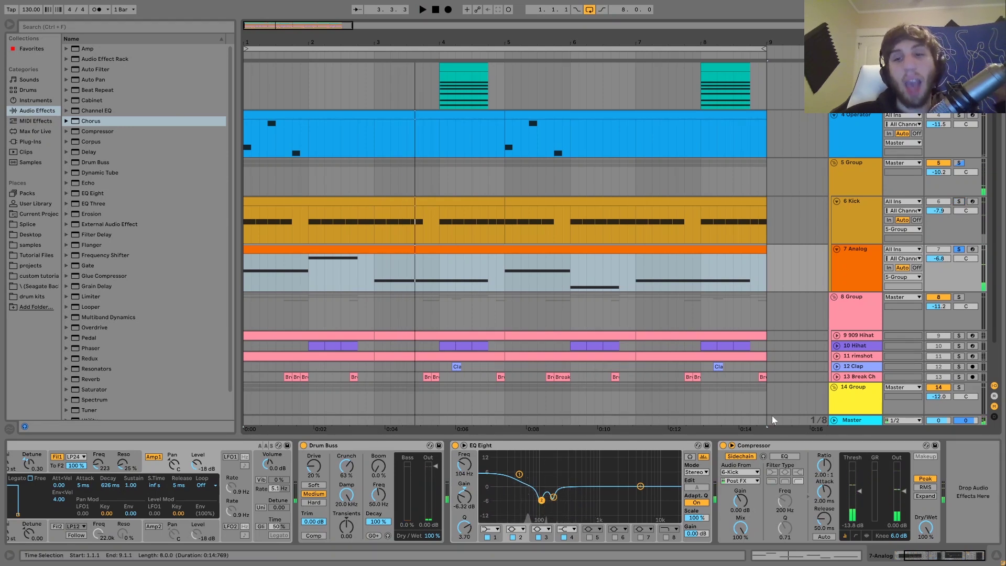
pyautogui.click(778, 444)
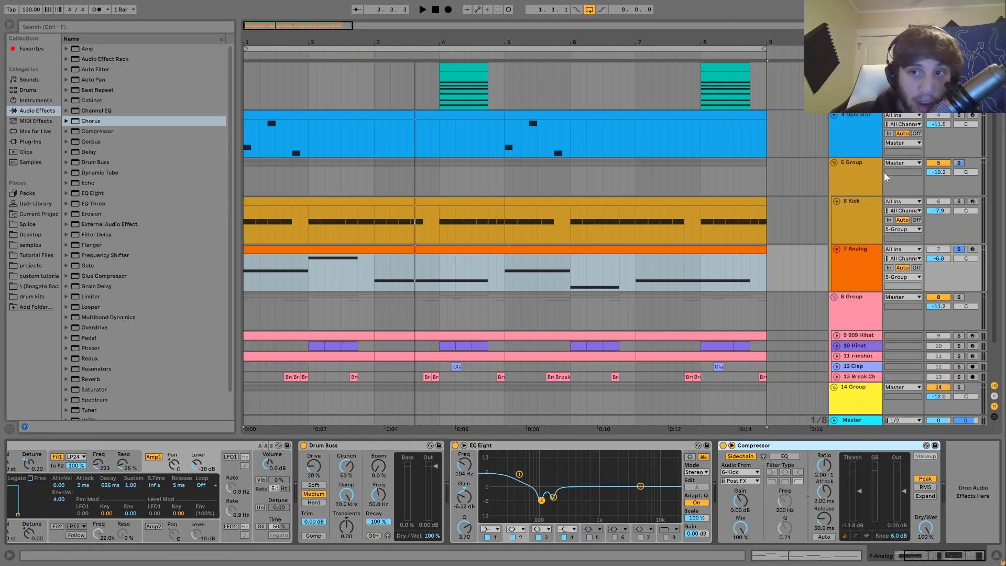
# Solo the whole 5 Group, show its effects and play the kick and bass together from bar 1
pyautogui.click(959, 164)
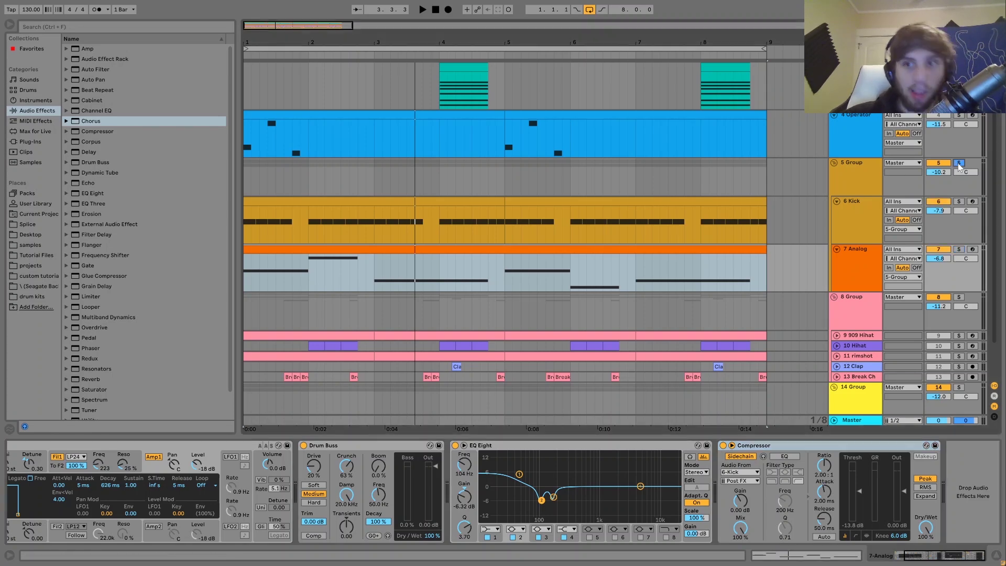
pyautogui.click(865, 171)
pyautogui.press('space')
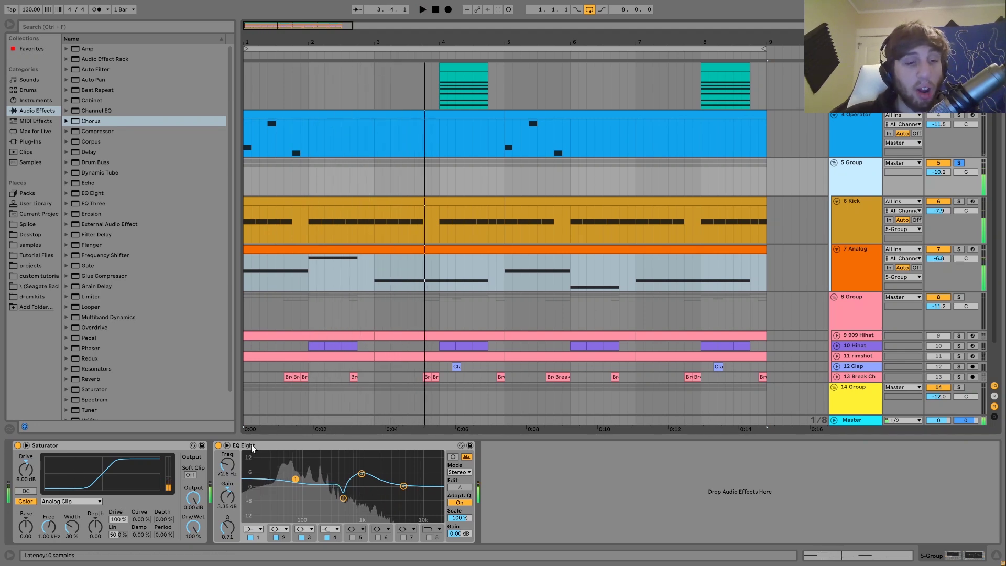
# Compare the 5 Group with its Saturator and EQ Eight bypassed and re-enabled during playback
pyautogui.click(218, 446)
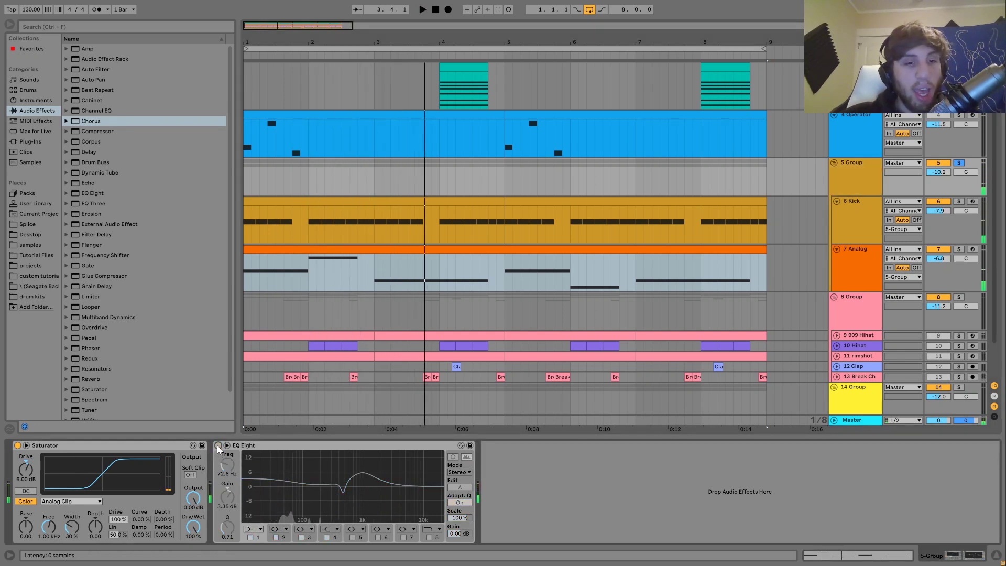
pyautogui.click(17, 446)
pyautogui.press('space')
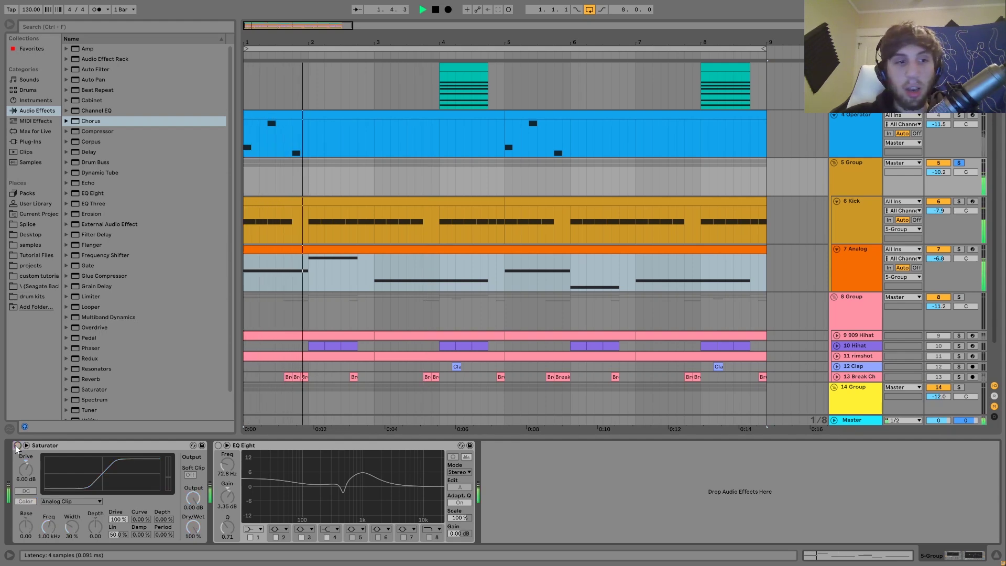
pyautogui.click(17, 445)
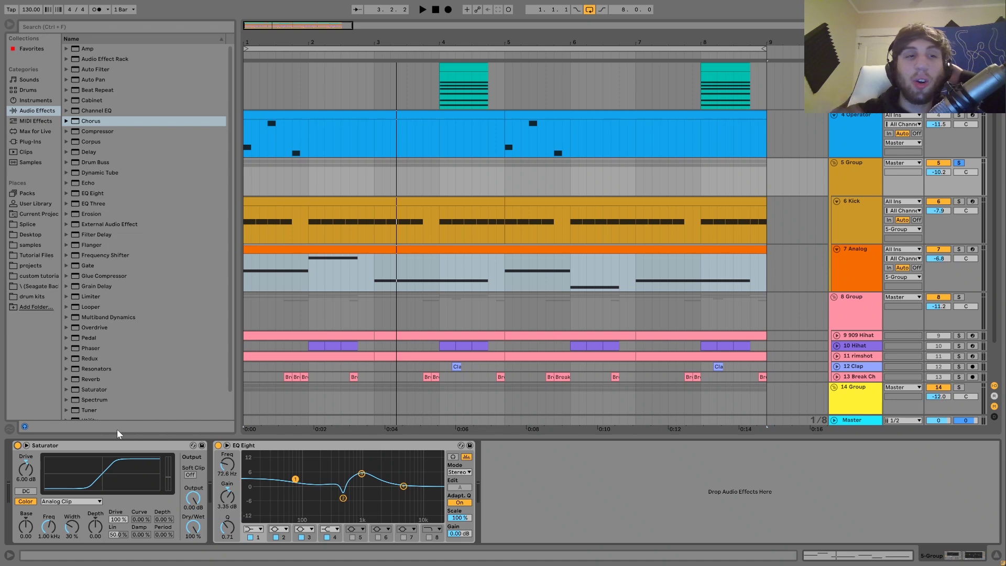
# Duplicate the 5 Group's Saturator and set the copy's Drive to 36.0 dB and Output to -26.2 dB
pyautogui.click(112, 446)
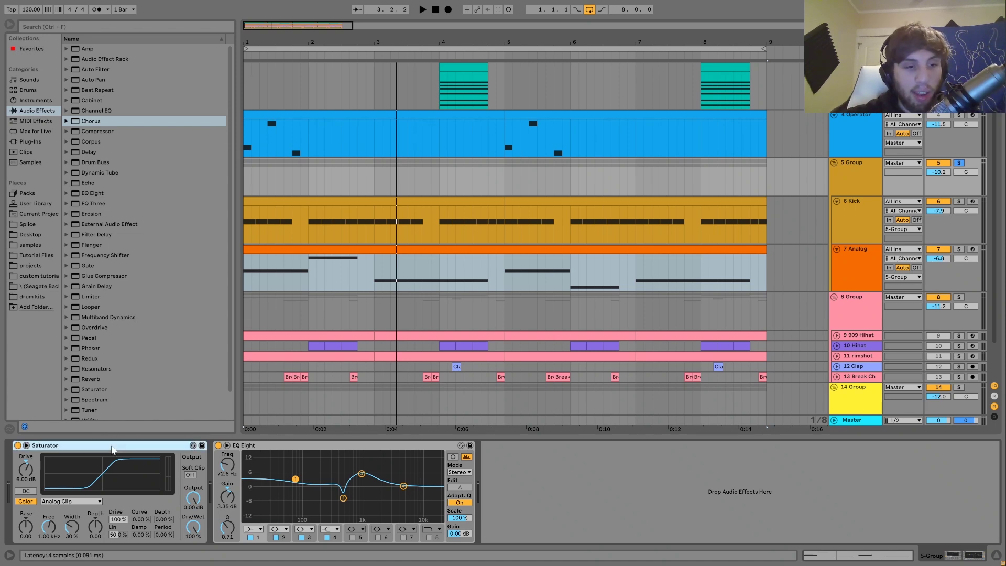
pyautogui.hotkey('ctrl', 'd')
pyautogui.moveTo(394, 498); pyautogui.dragTo(393, 519)
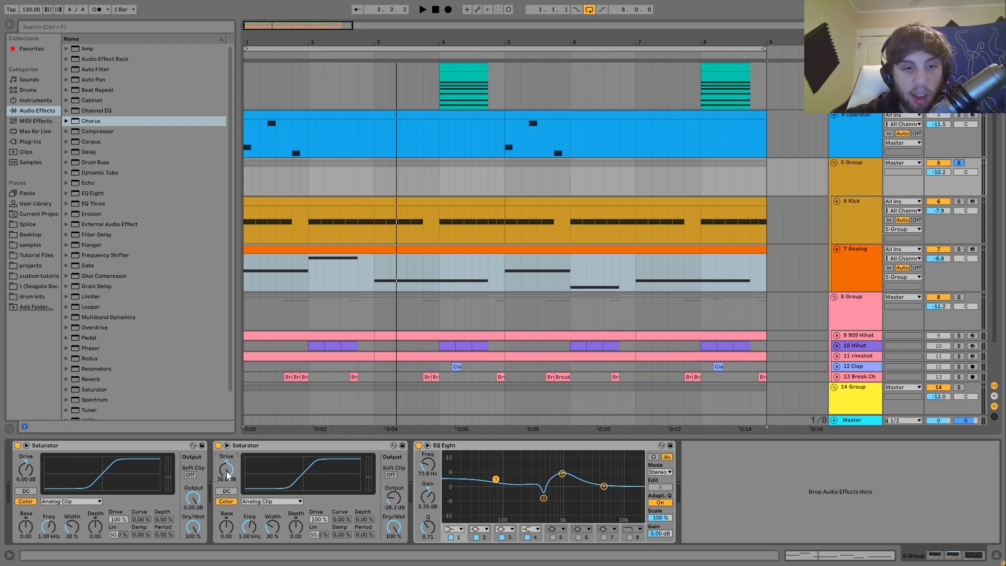
pyautogui.press('space')
pyautogui.moveTo(398, 509); pyautogui.dragTo(398, 503)
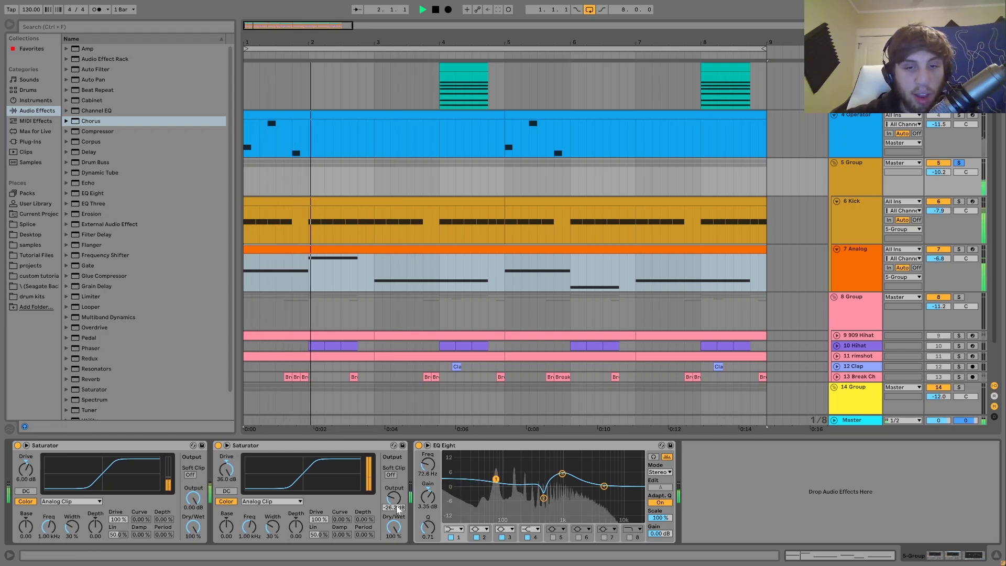
# Replay the 5 Group through the overdriven Saturator copy and delete that copy
pyautogui.click(336, 446)
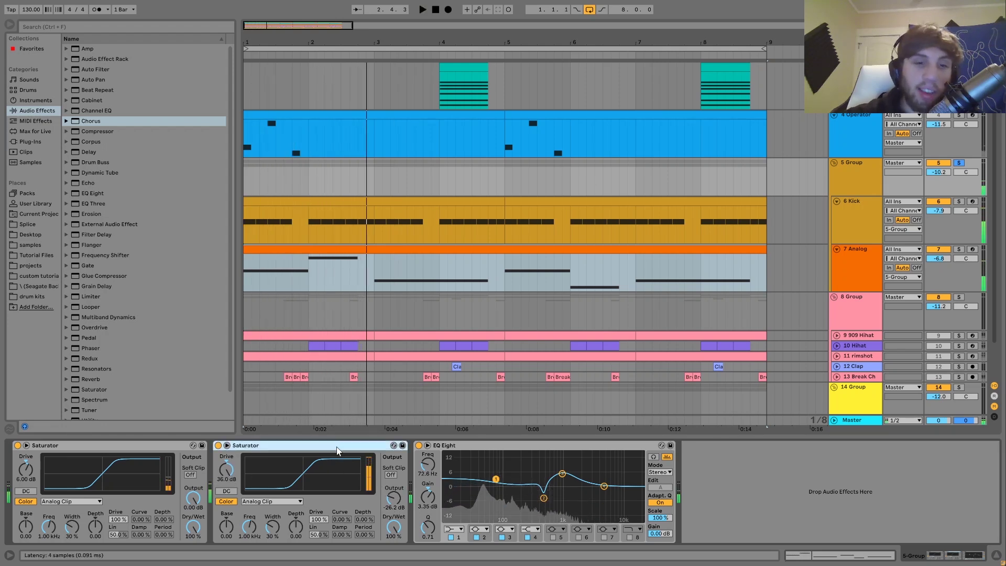
pyautogui.press('space')
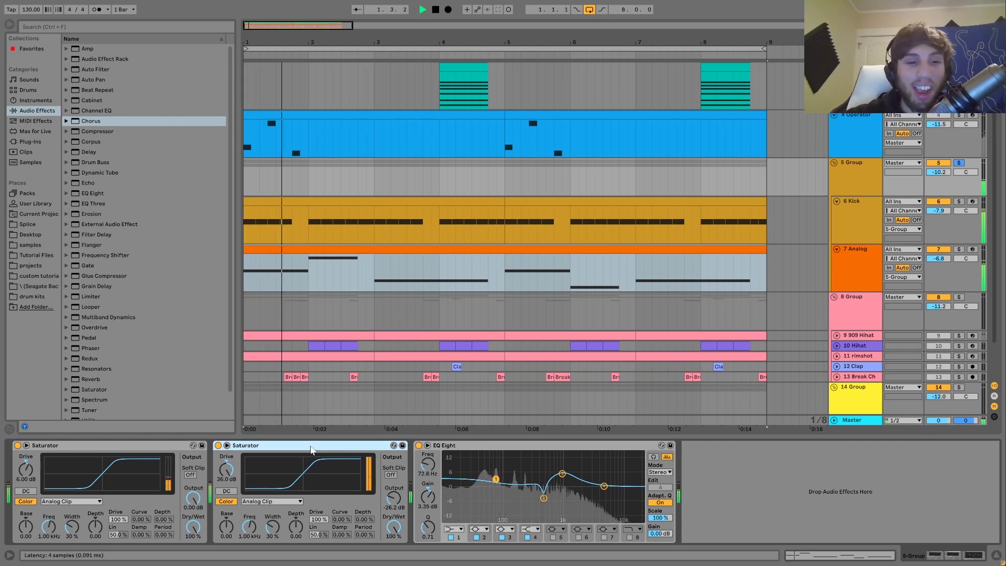
pyautogui.press('space')
pyautogui.press('Delete')
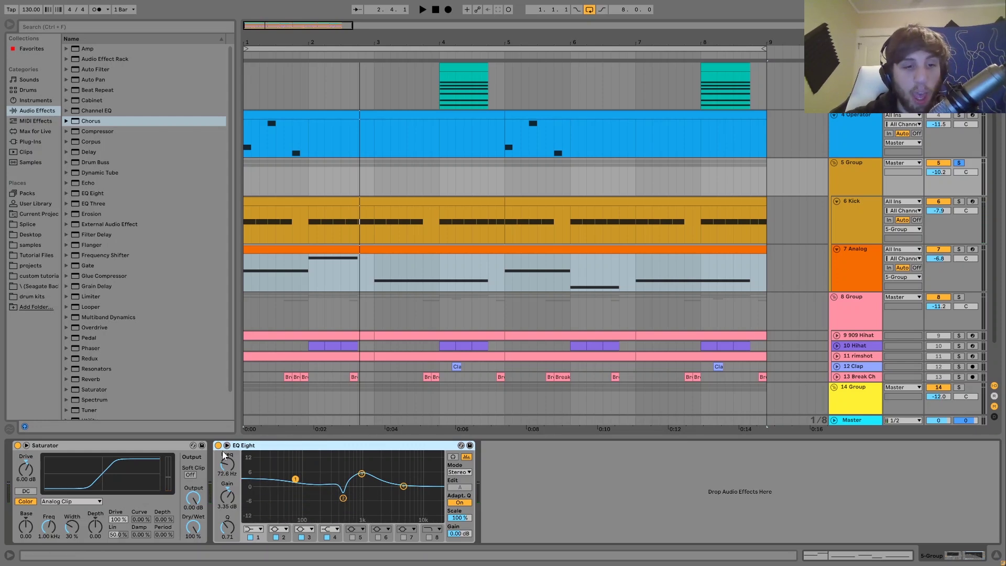
# Play the 5 Group from bar 1 through its original Saturator and EQ Eight
pyautogui.press('space')
pyautogui.press('space')
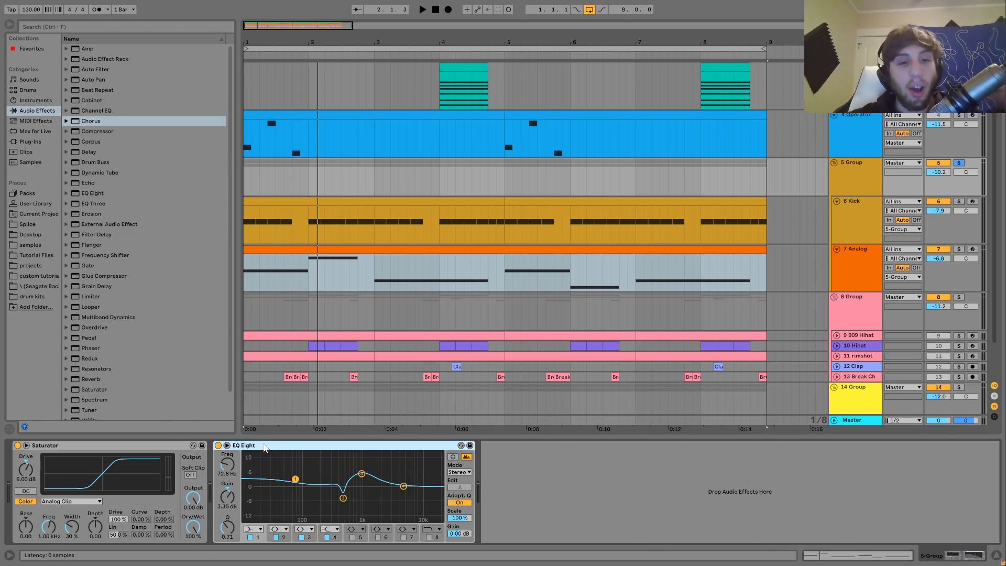
# Select the 474 Hz band of the 5 Group's EQ Eight and play the group through the curve
pyautogui.click(342, 499)
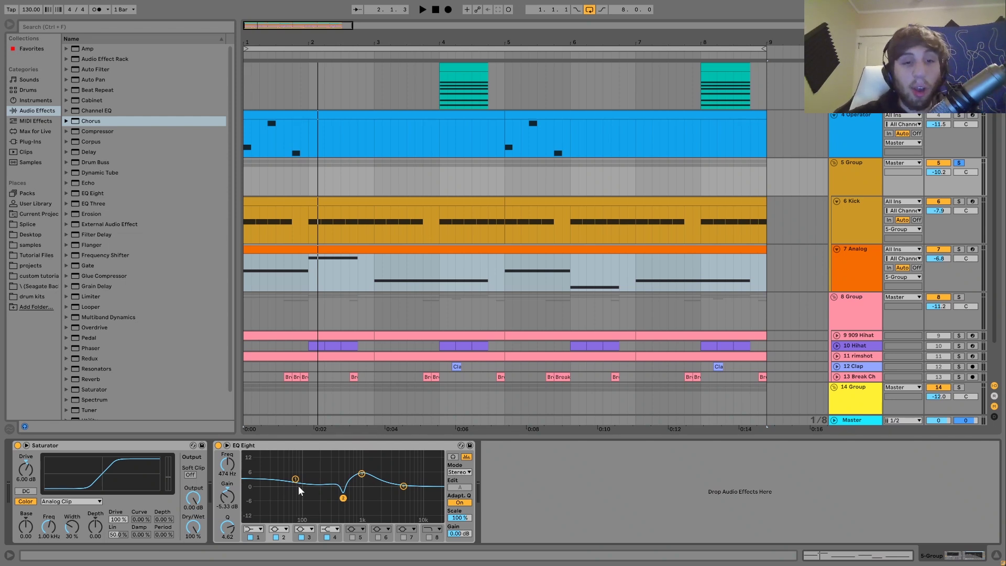
pyautogui.press('space')
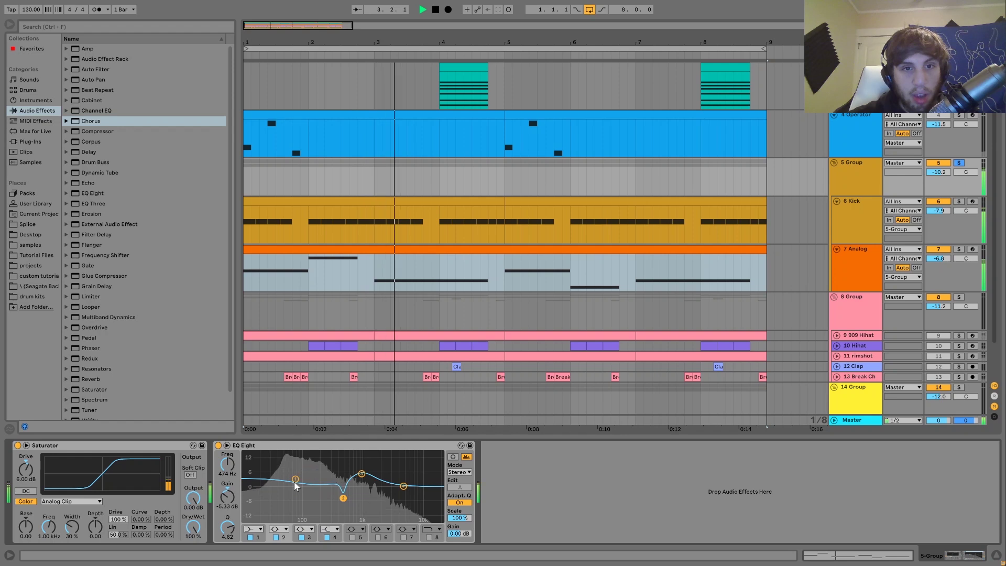
pyautogui.press('space')
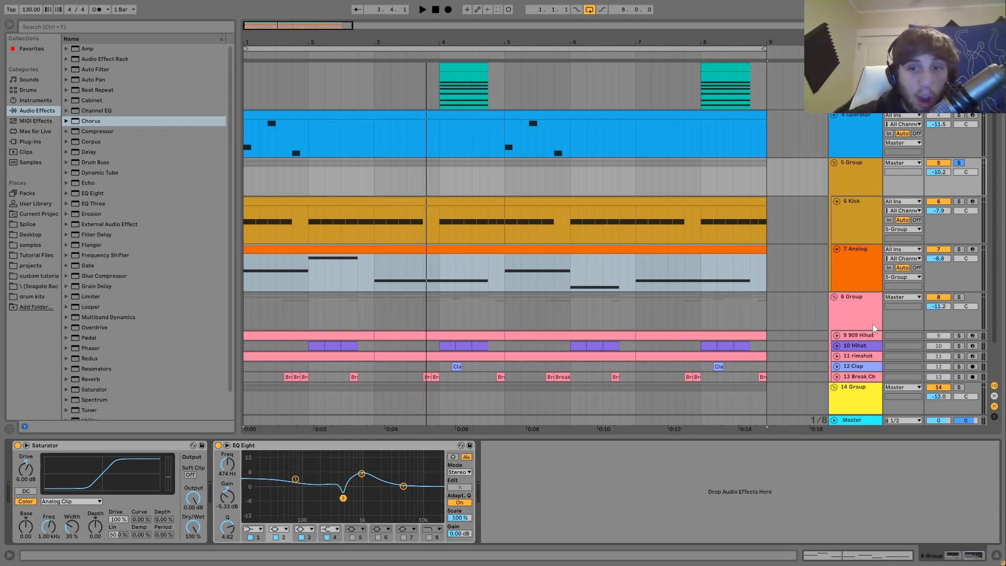
# Solo the 8 Group drums and play them from bar 1
pyautogui.click(866, 336)
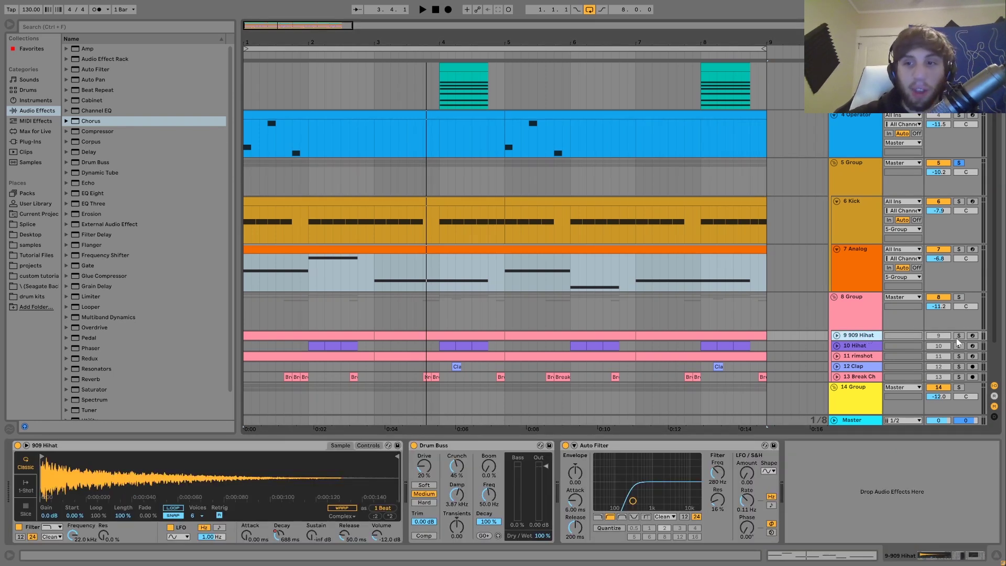
pyautogui.click(959, 297)
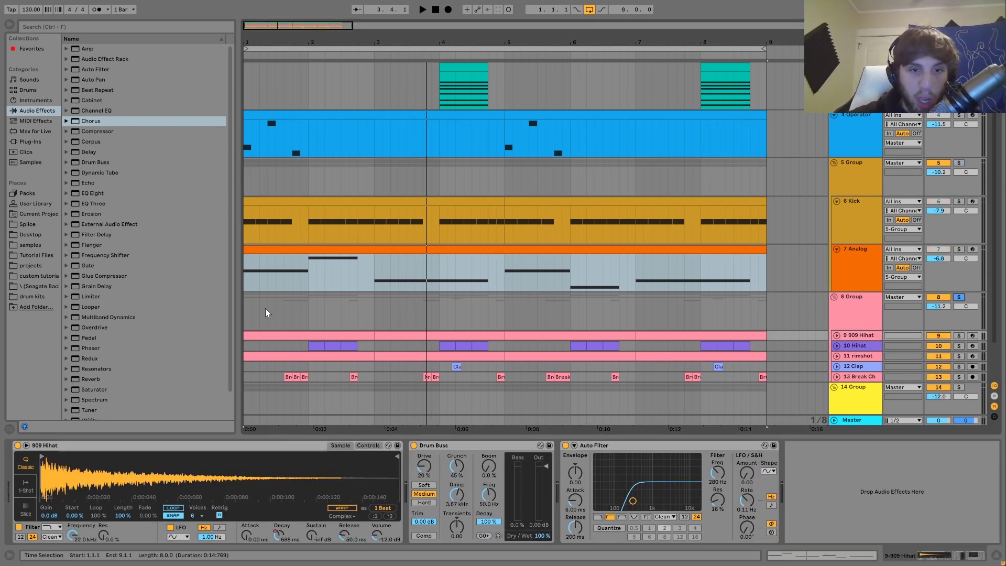
pyautogui.click(247, 306)
pyautogui.press('space')
pyautogui.scroll(-2, 245, 306)
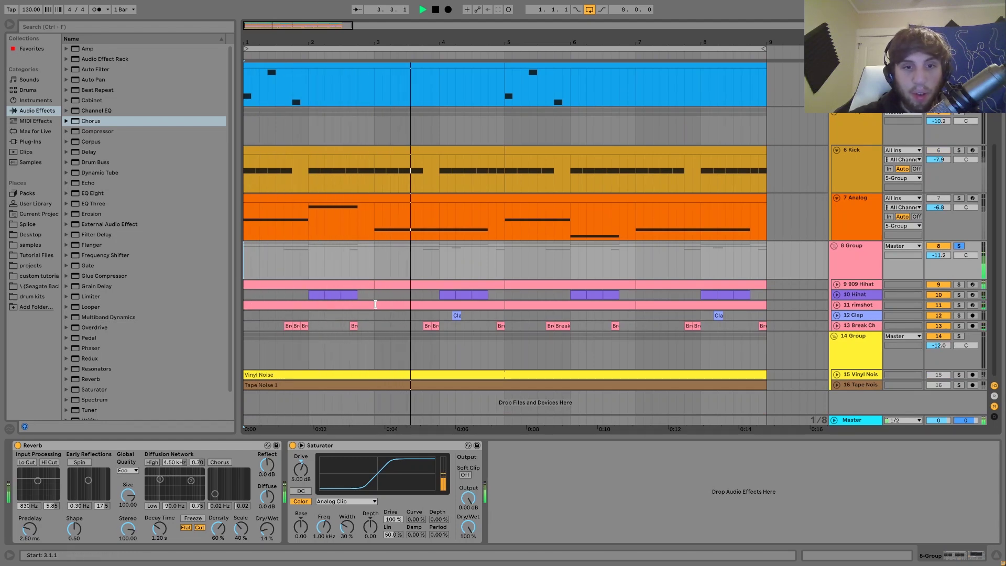
pyautogui.press('space')
# Solo and unfold the 9 909 Hihat track, play it, and open its first clip's notes
pyautogui.click(855, 286)
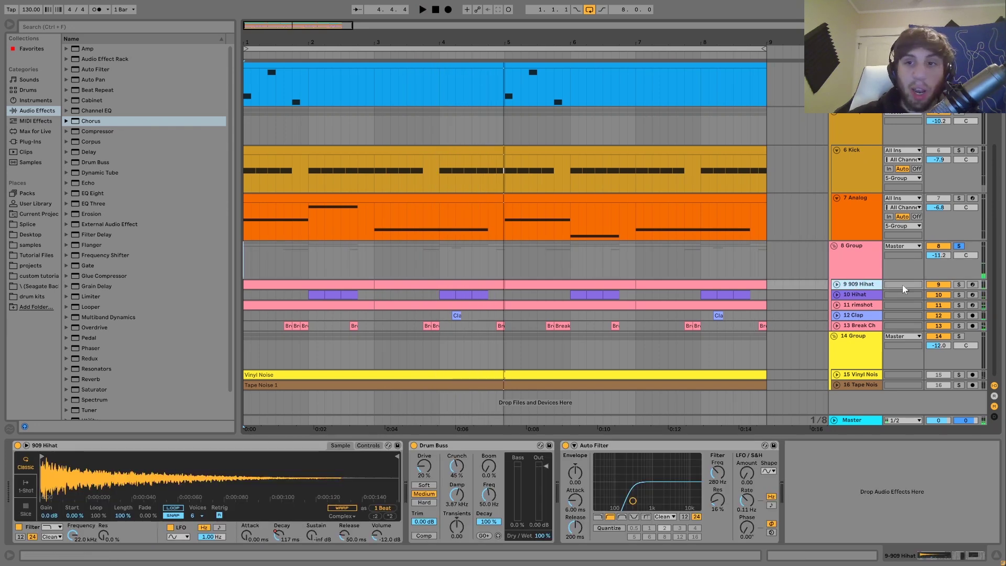
pyautogui.click(959, 285)
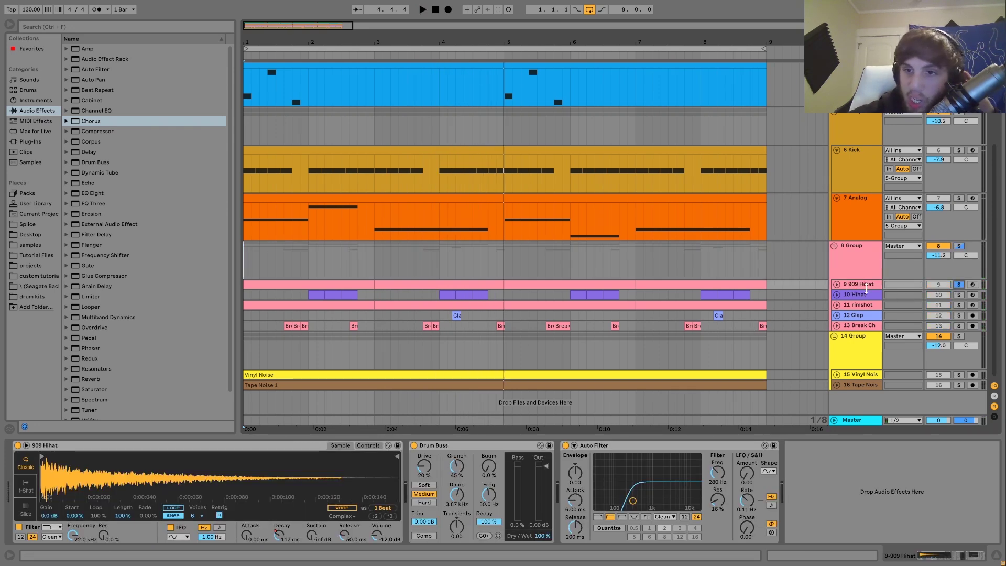
pyautogui.click(837, 284)
pyautogui.press('space')
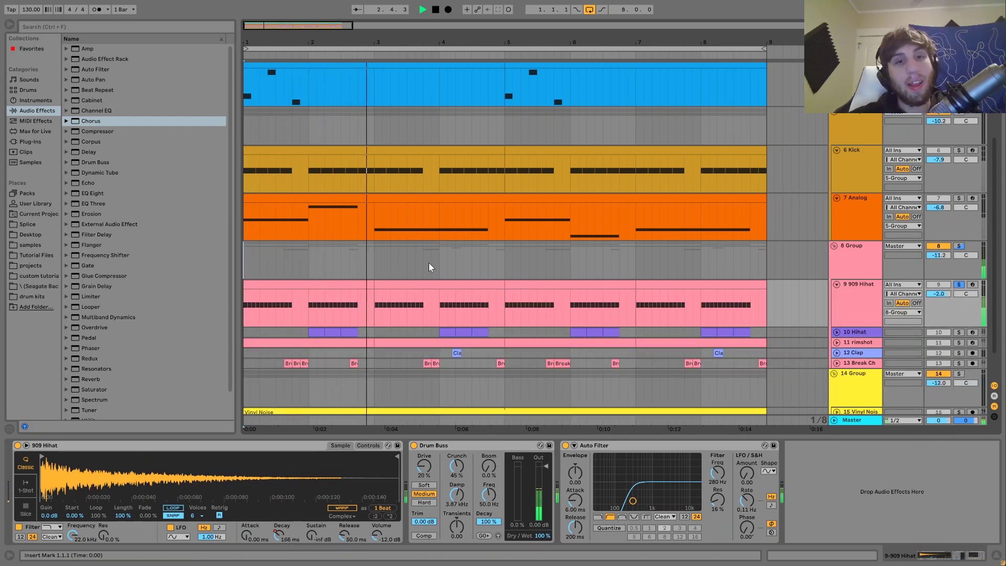
pyautogui.doubleClick(349, 281)
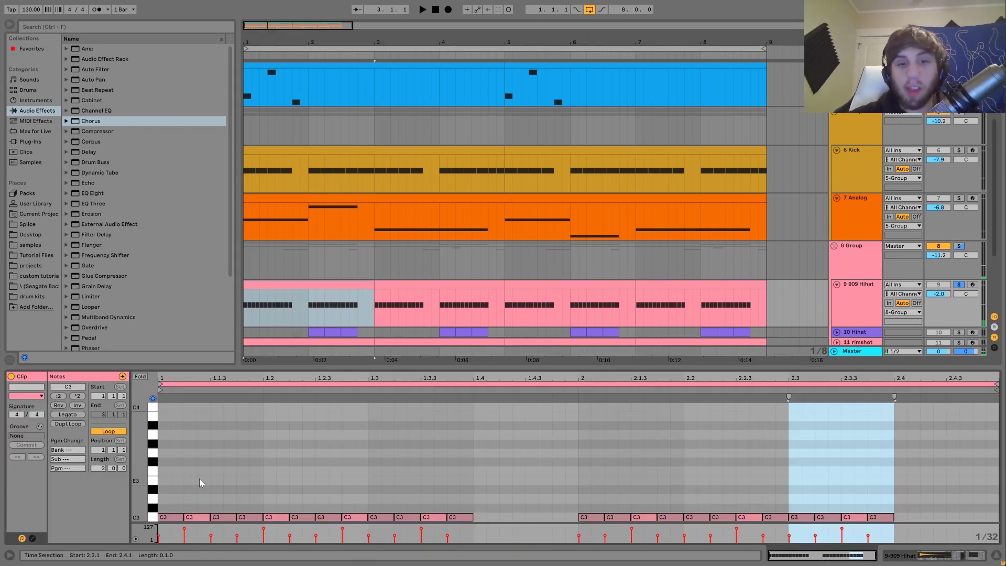
# Display the 909 Hihat's devices and Ve Decay automation, and audition the envelope from bar 1 and bar 2
pyautogui.click(905, 559)
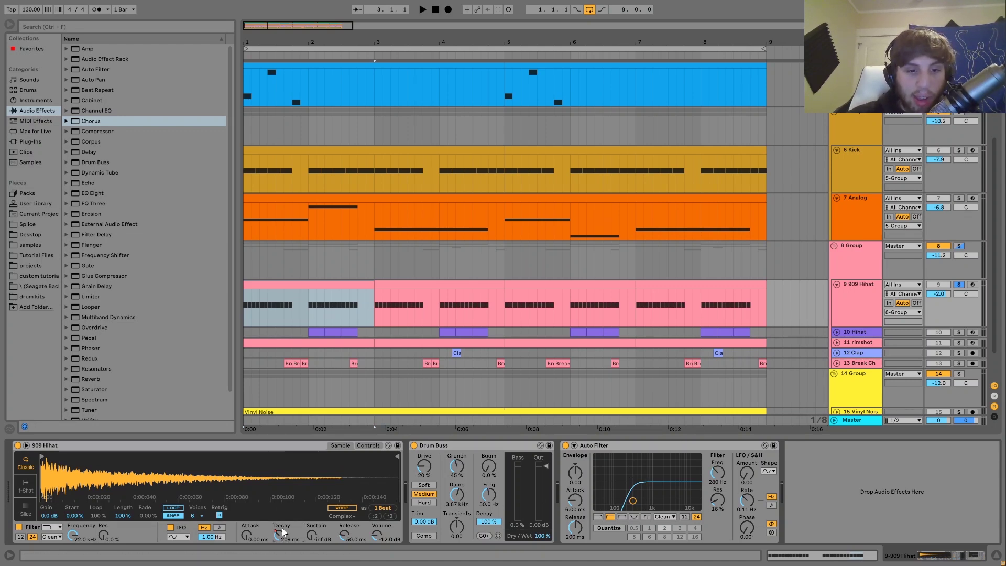
pyautogui.press('a')
pyautogui.press('space')
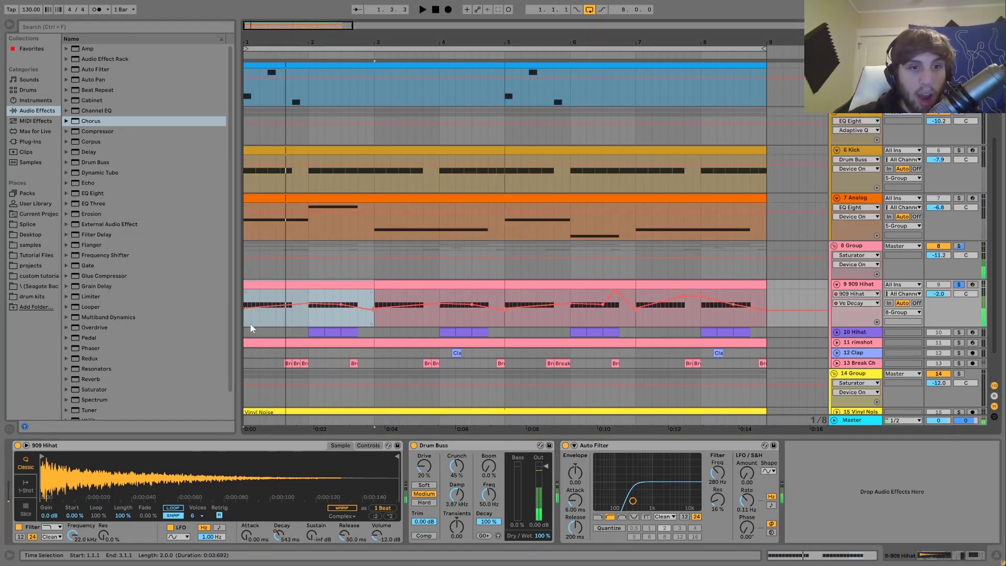
pyautogui.press('space')
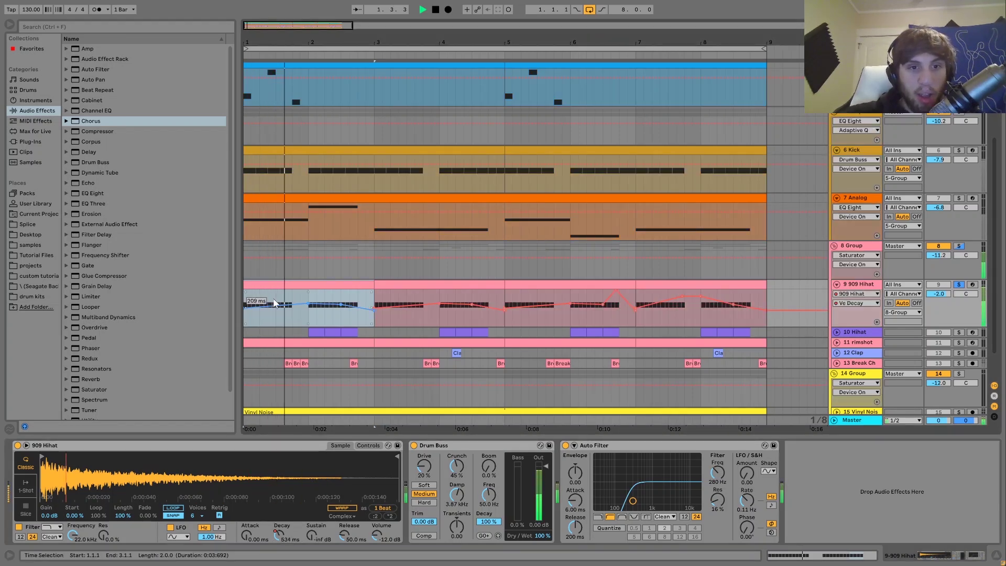
pyautogui.press('space')
pyautogui.click(309, 319)
pyautogui.press('space')
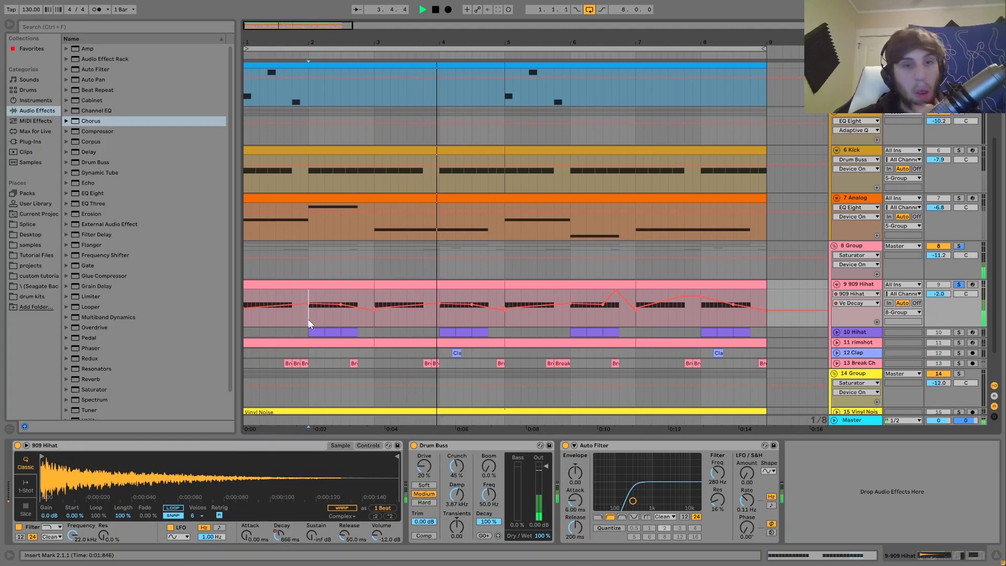
pyautogui.press('space')
# Reopen the first 909 Hihat clip and play through its C3 notes and velocity accents over two bars
pyautogui.doubleClick(304, 283)
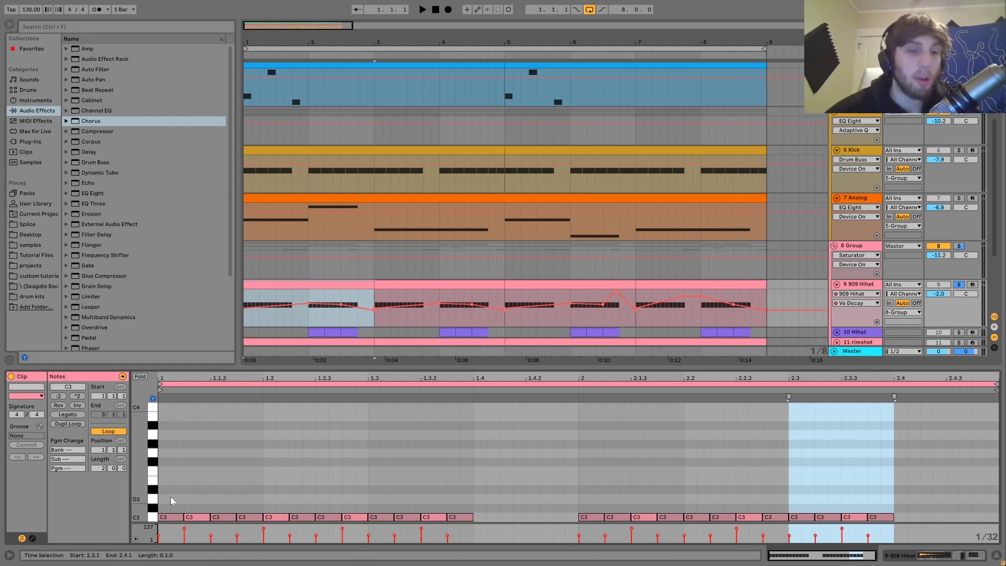
pyautogui.press('space')
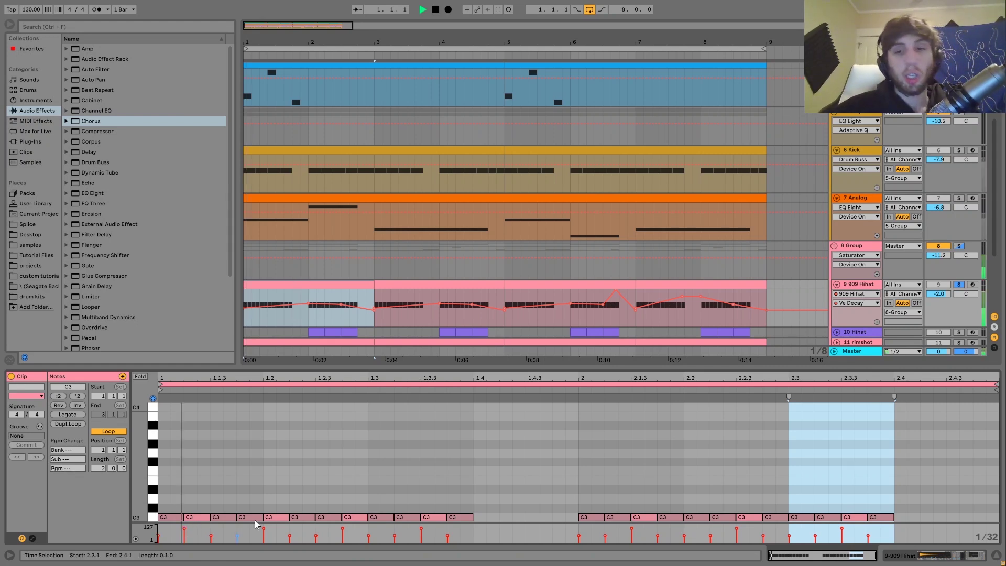
pyautogui.press('space')
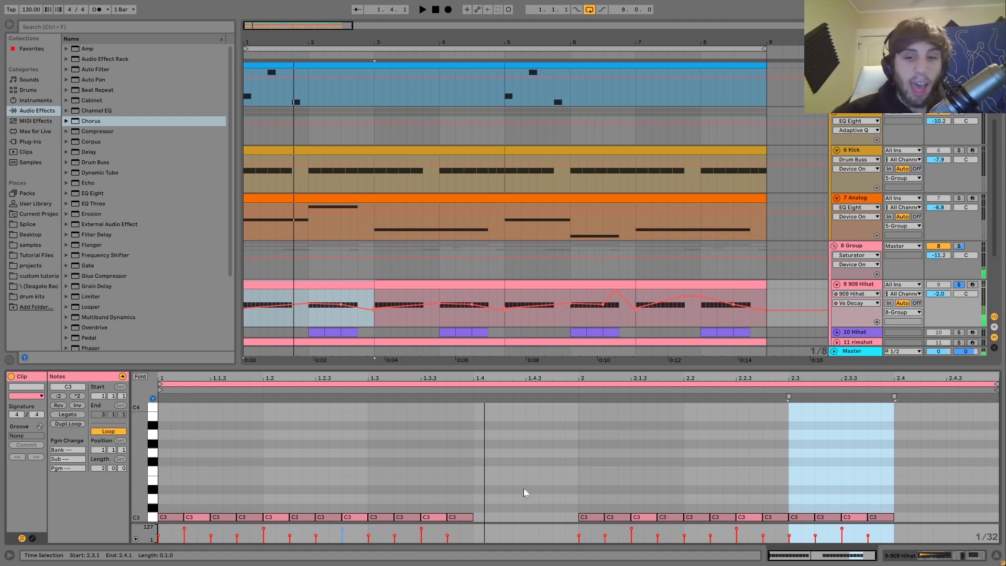
pyautogui.press('space')
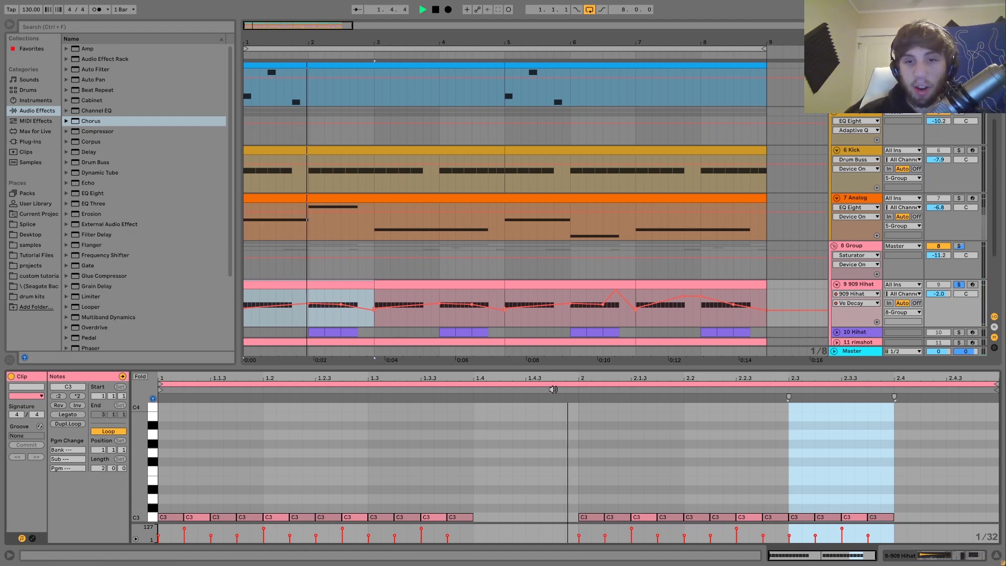
pyautogui.press('space')
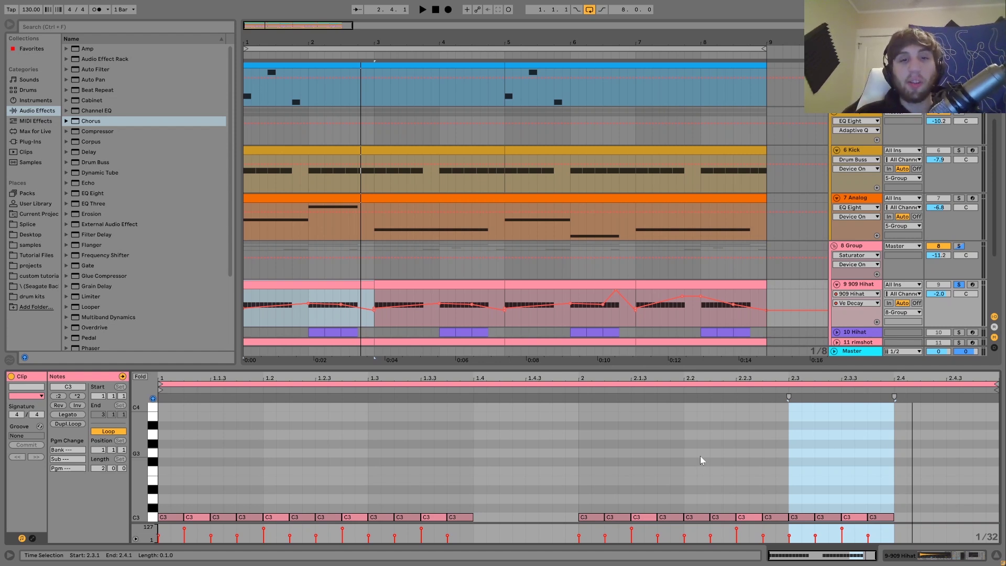
# Unsolo the 909 Hihat, play it in the full mix from bar 1, and bring back its device chain
pyautogui.click(960, 284)
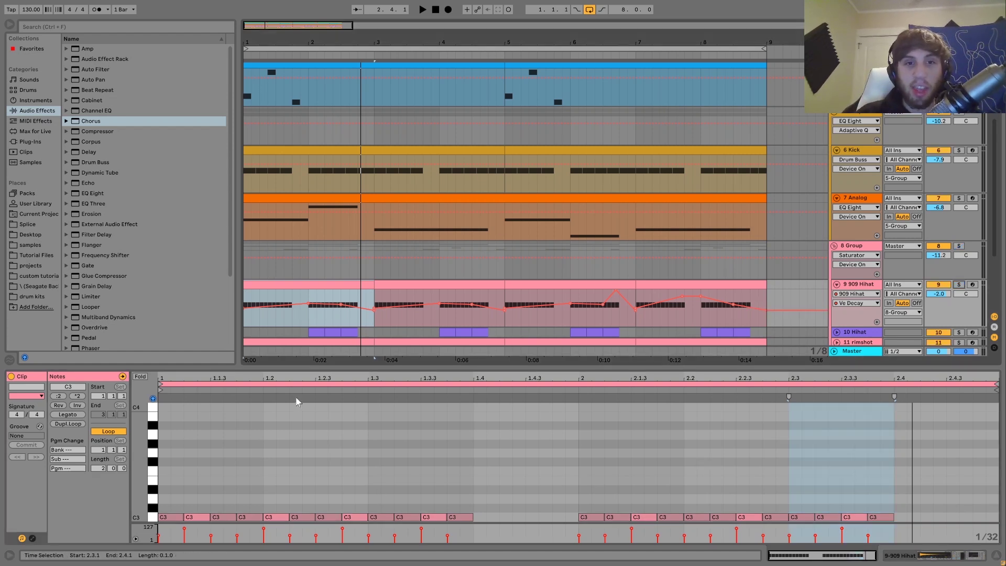
pyautogui.press('space')
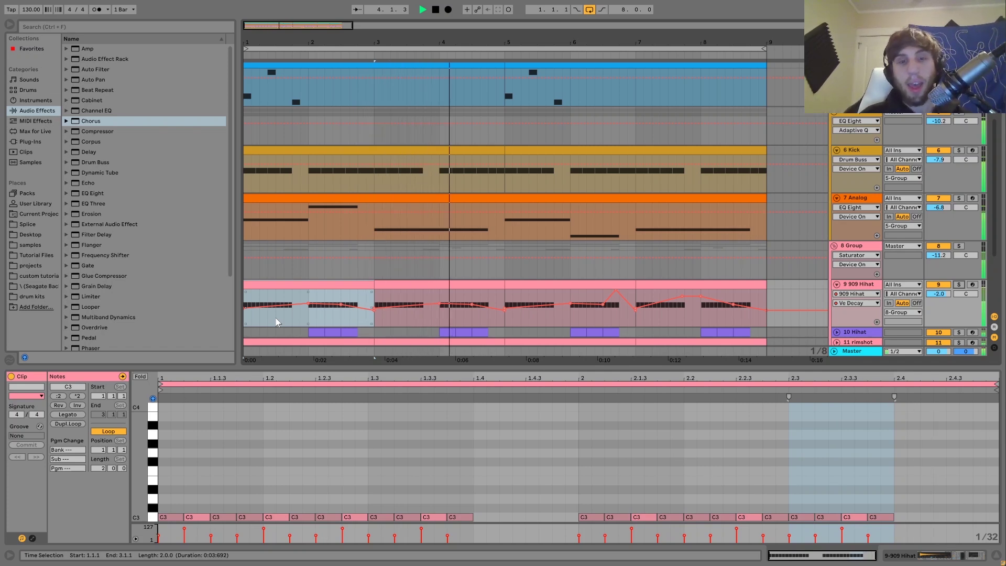
pyautogui.press('space')
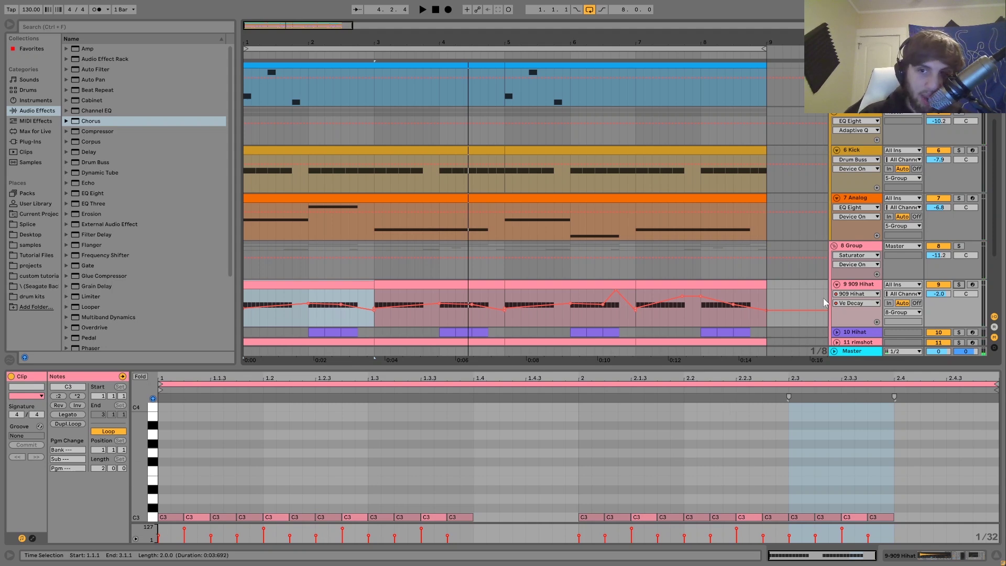
pyautogui.doubleClick(849, 287)
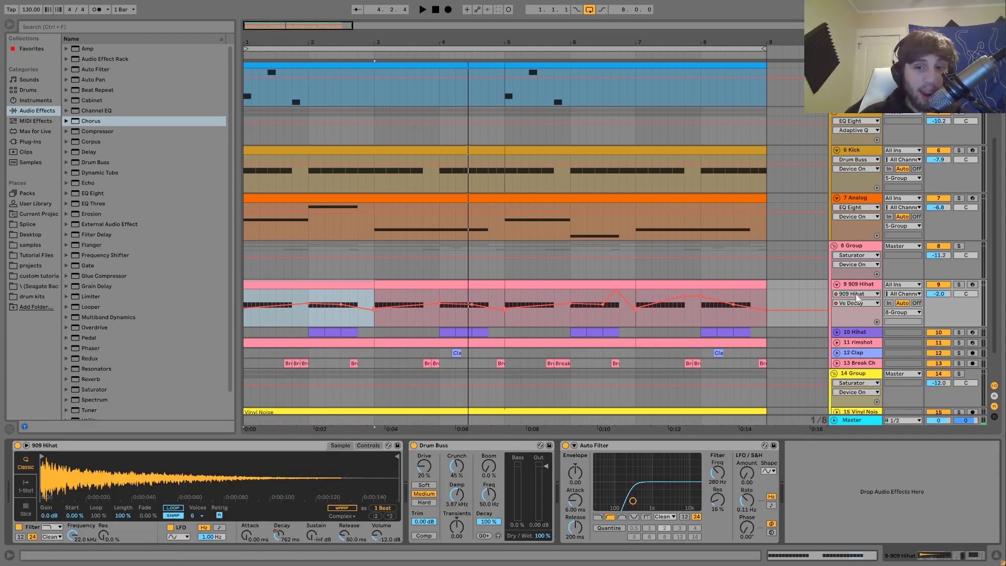
# Fold the 909 Hihat, unfold the 10 Hihat, and compare it soloed and in the full mix from bar 2
pyautogui.click(837, 285)
pyautogui.click(837, 294)
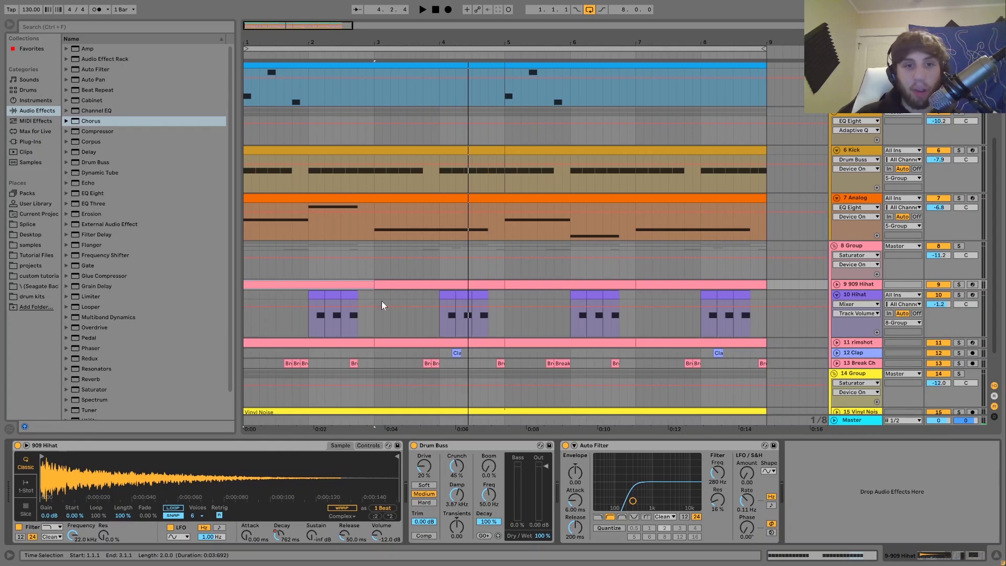
pyautogui.click(321, 304)
pyautogui.press('space')
pyautogui.click(959, 294)
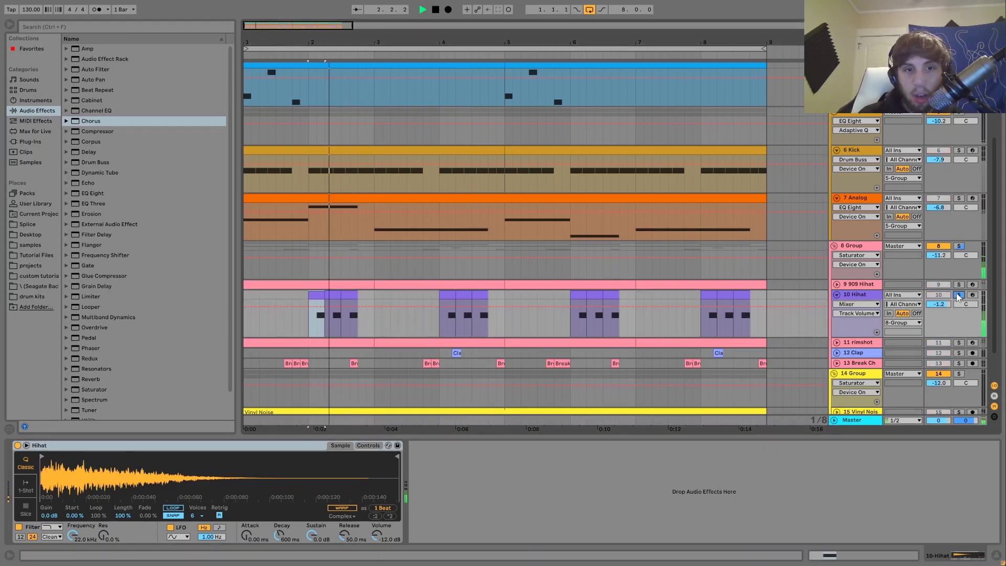
pyautogui.click(959, 295)
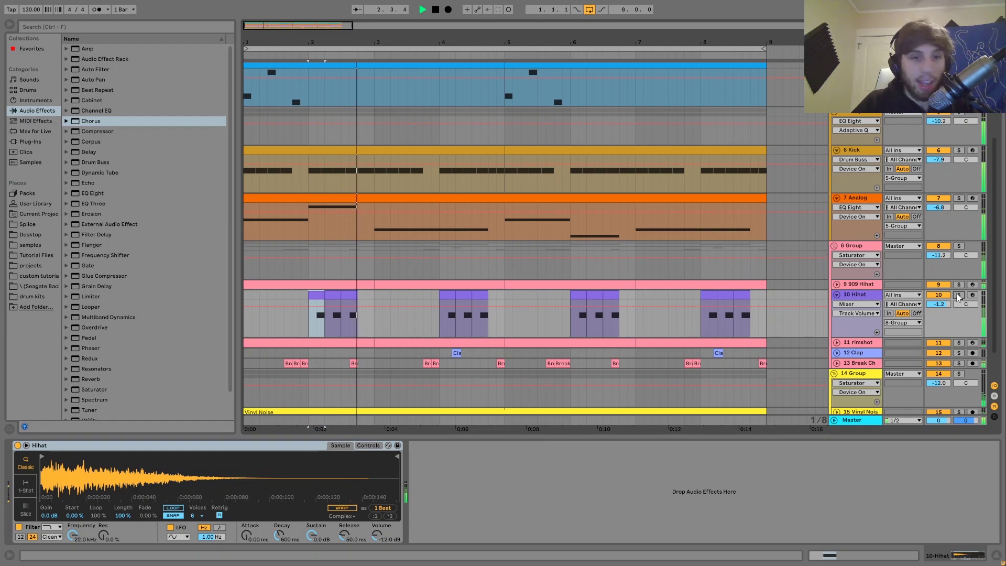
# Unfold the 11 rimshot track and compare it soloed and in the full mix from bar 1
pyautogui.click(959, 343)
pyautogui.click(837, 343)
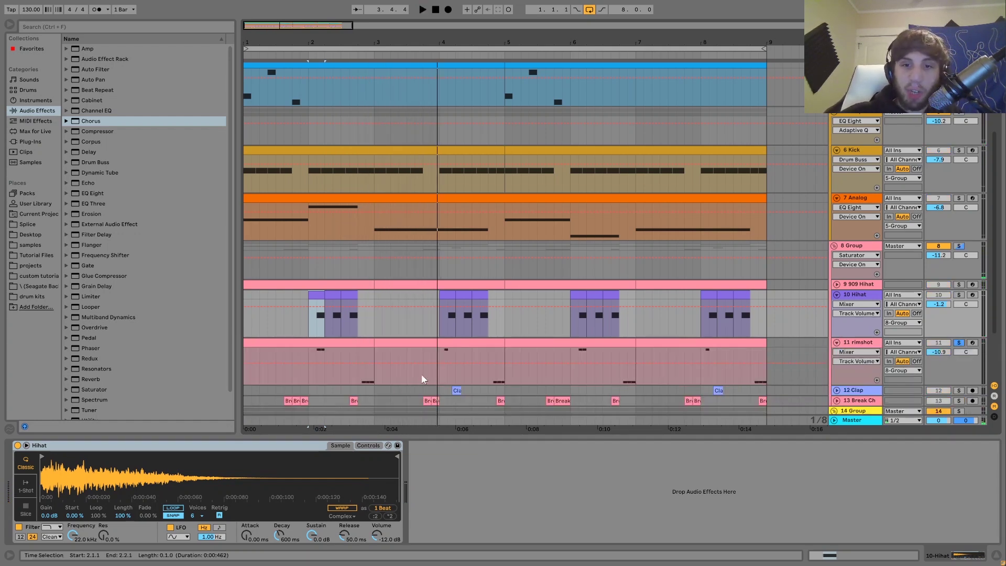
pyautogui.click(354, 346)
pyautogui.press('space')
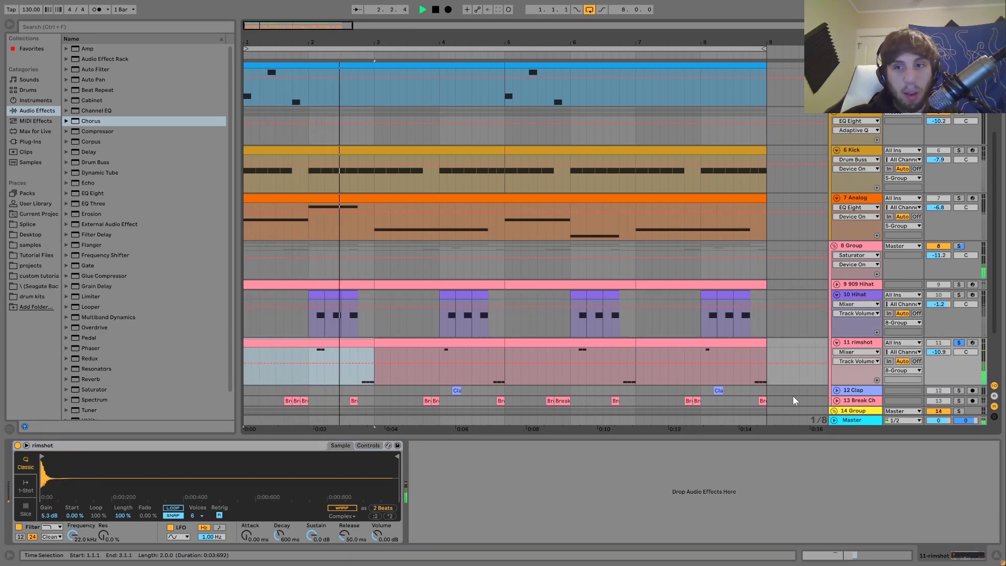
pyautogui.click(959, 343)
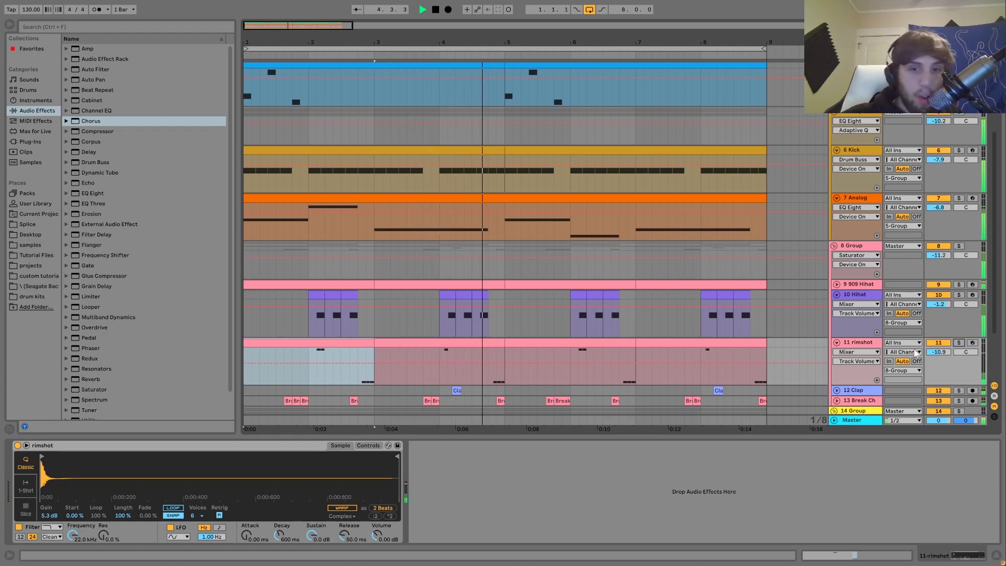
# Play the full mix from beat 1.4.1 to hear the rimshot in context
pyautogui.click(293, 378)
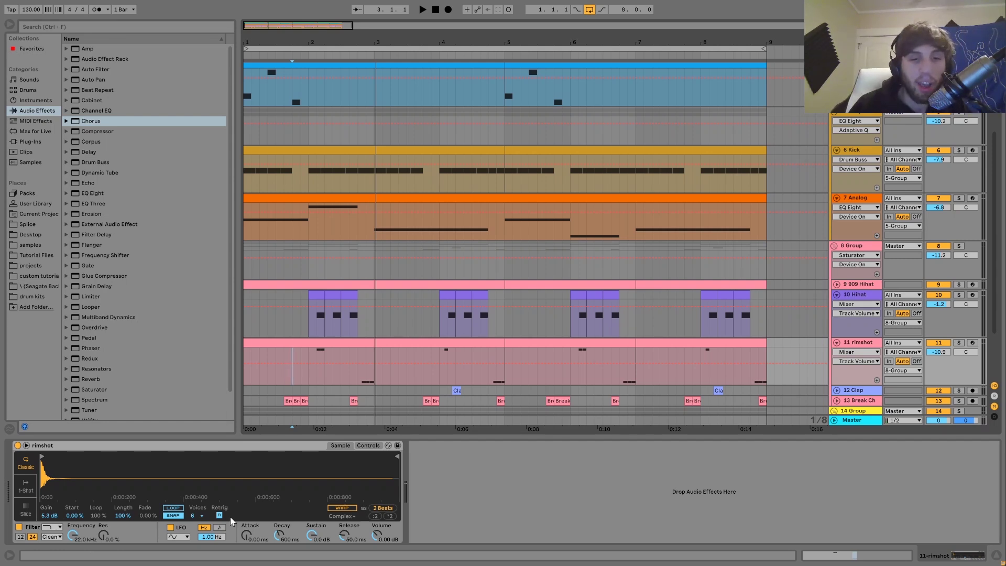
pyautogui.press('space')
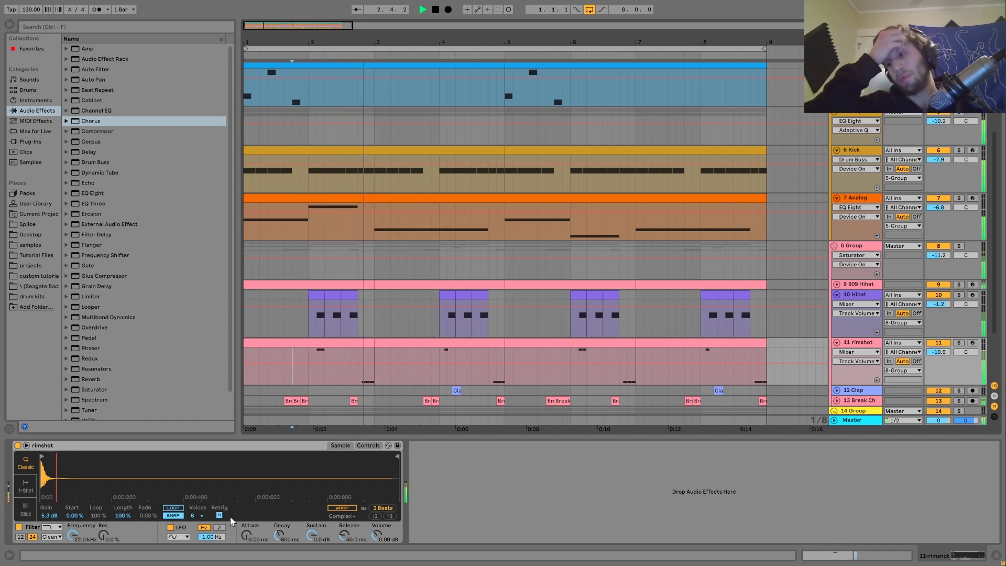
pyautogui.press('space')
# Unfold and solo the 12 Clap track, play it from bar 4, and unsolo it to examine the clip's timing up close
pyautogui.scroll(-1, 858, 367)
pyautogui.click(851, 355)
pyautogui.click(838, 356)
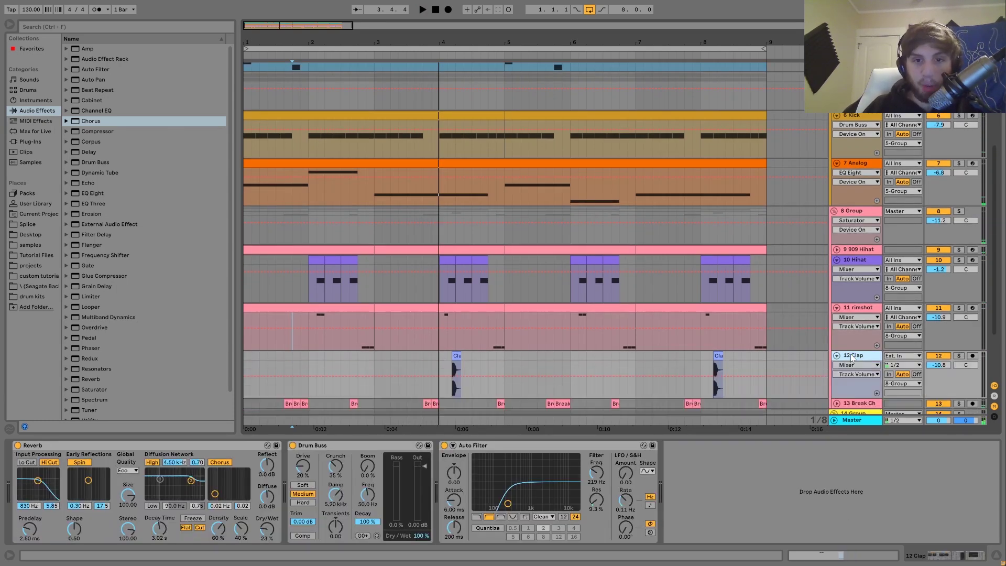
pyautogui.click(959, 356)
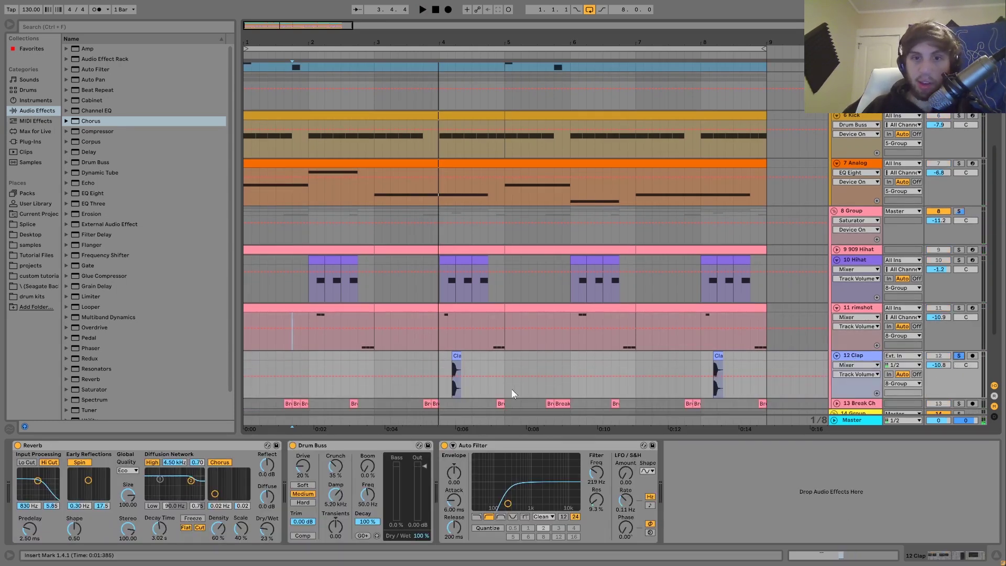
pyautogui.click(438, 356)
pyautogui.press('space')
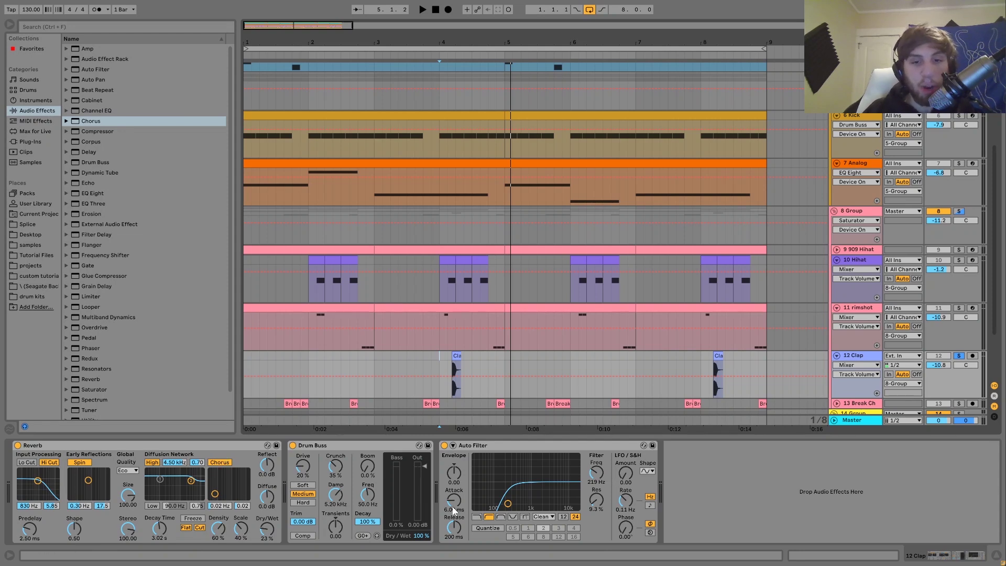
pyautogui.click(959, 356)
pyautogui.moveTo(440, 38); pyautogui.dragTo(434, 142)
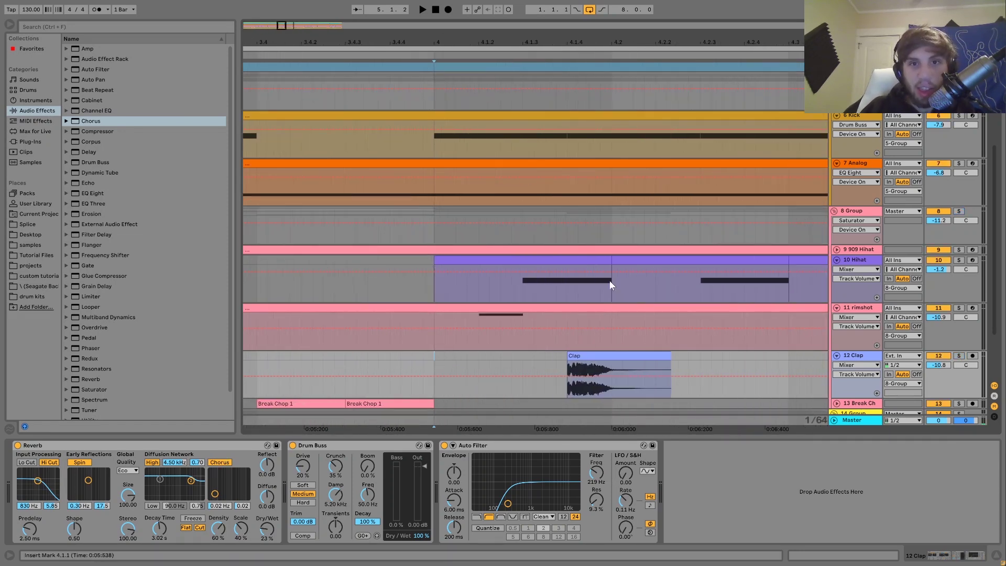
# Check where the clap clip starts and play the full mix from bar 4 to hear its off-beat timing
pyautogui.click(567, 390)
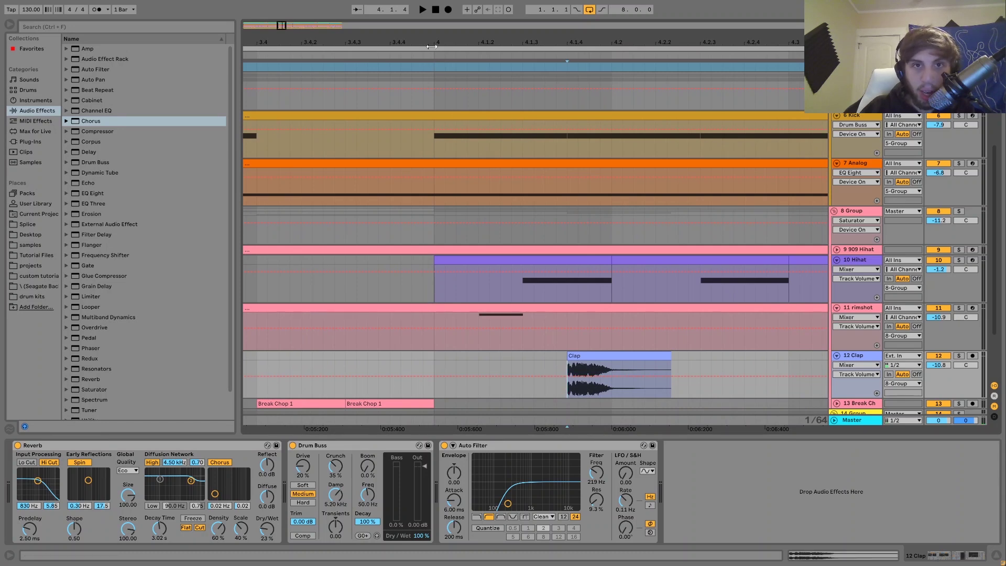
pyautogui.moveTo(432, 40); pyautogui.dragTo(434, 11)
pyautogui.click(431, 360)
pyautogui.press('space')
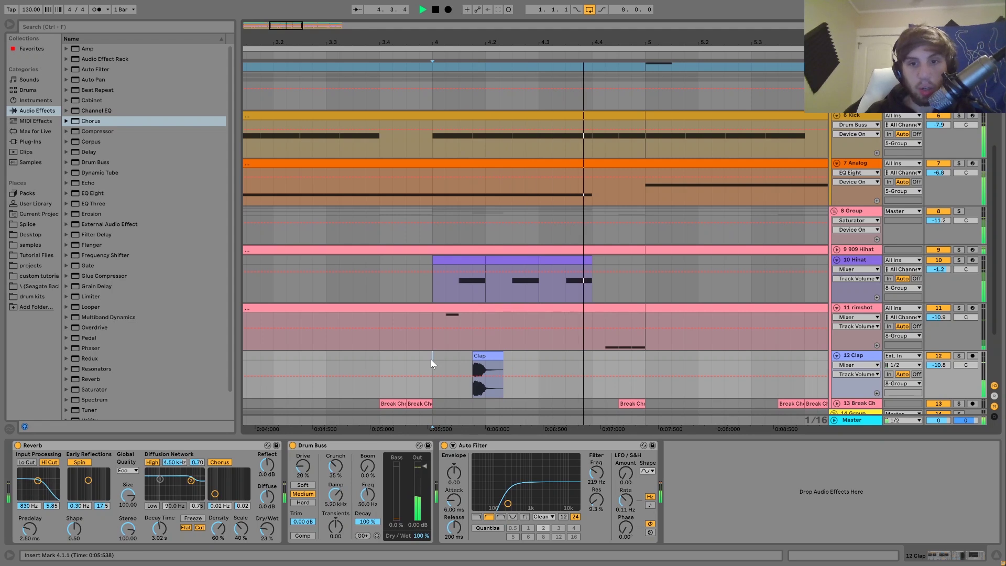
pyautogui.press('space')
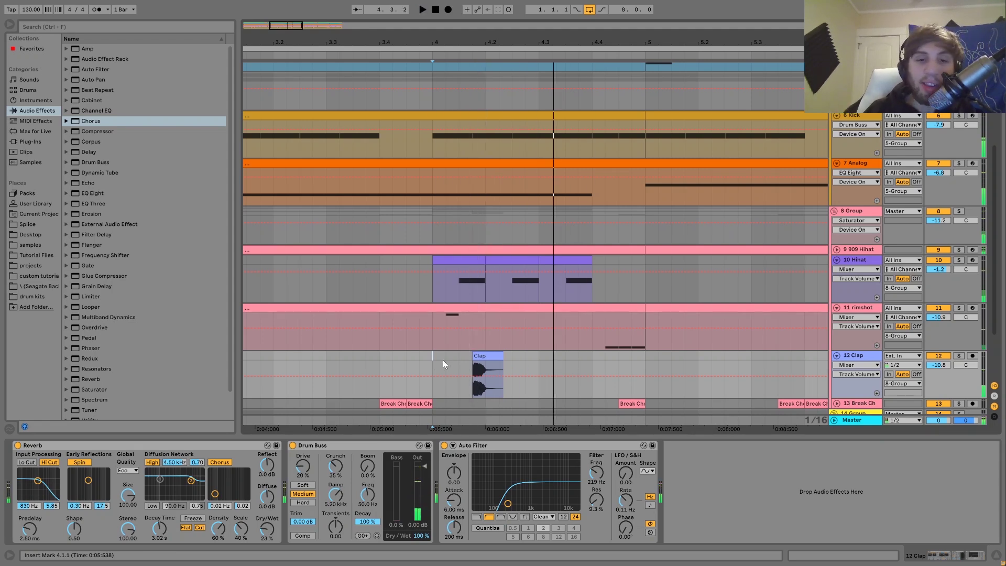
# Try the clap clip on beat 4.2.1 and play the full mix from bar 4 to hear the straight timing
pyautogui.moveTo(487, 356); pyautogui.dragTo(501, 358)
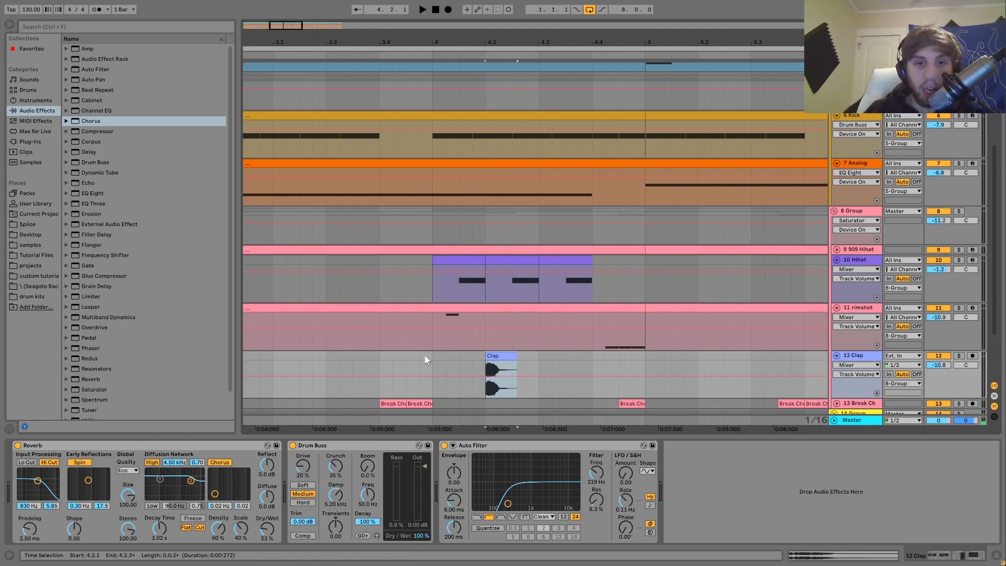
pyautogui.click(431, 359)
pyautogui.press('space')
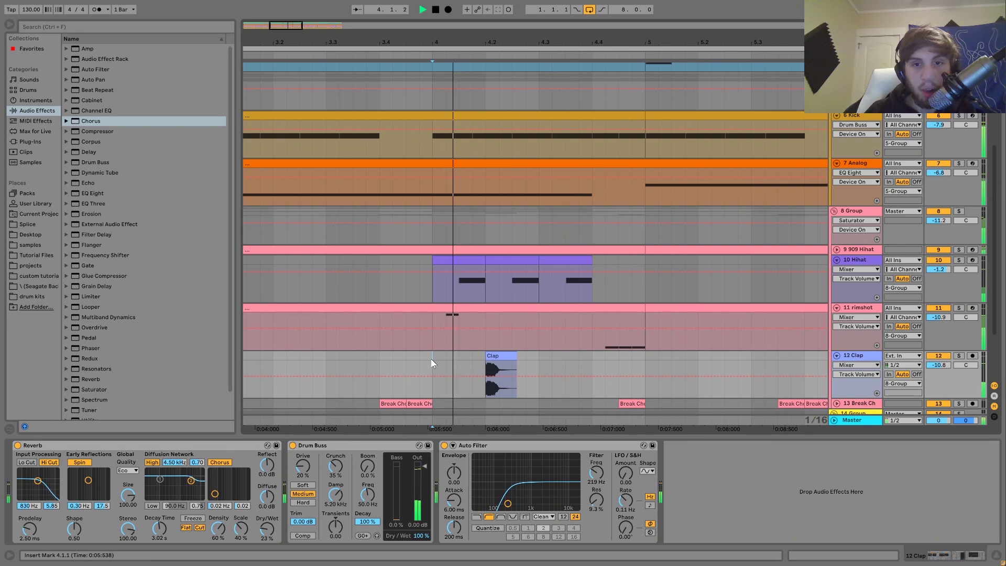
pyautogui.press('space')
# Move the clap clip back to 4.1.4 and play the full mix from beat 3.4.1
pyautogui.click(505, 394)
pyautogui.press('Left')
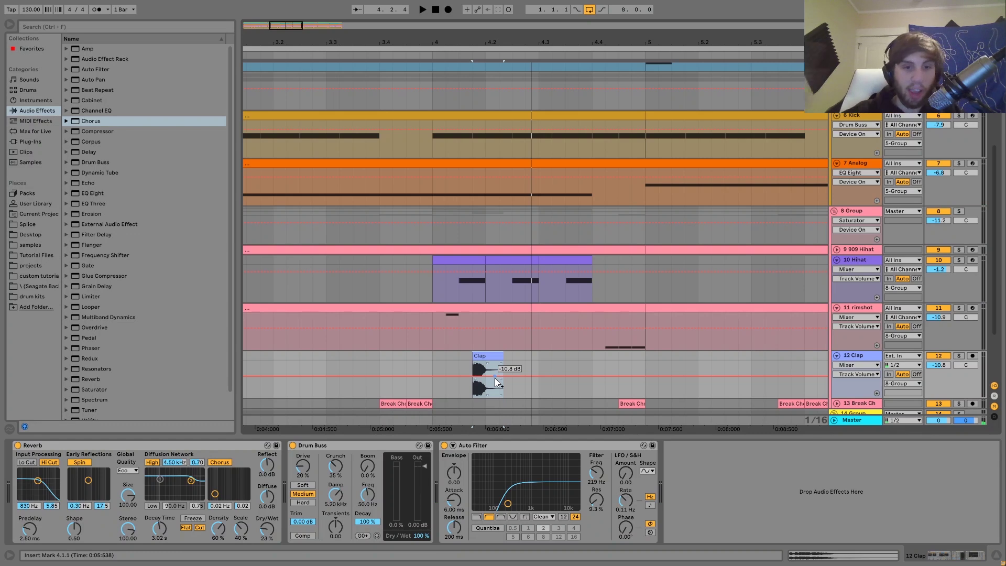
pyautogui.click(495, 378)
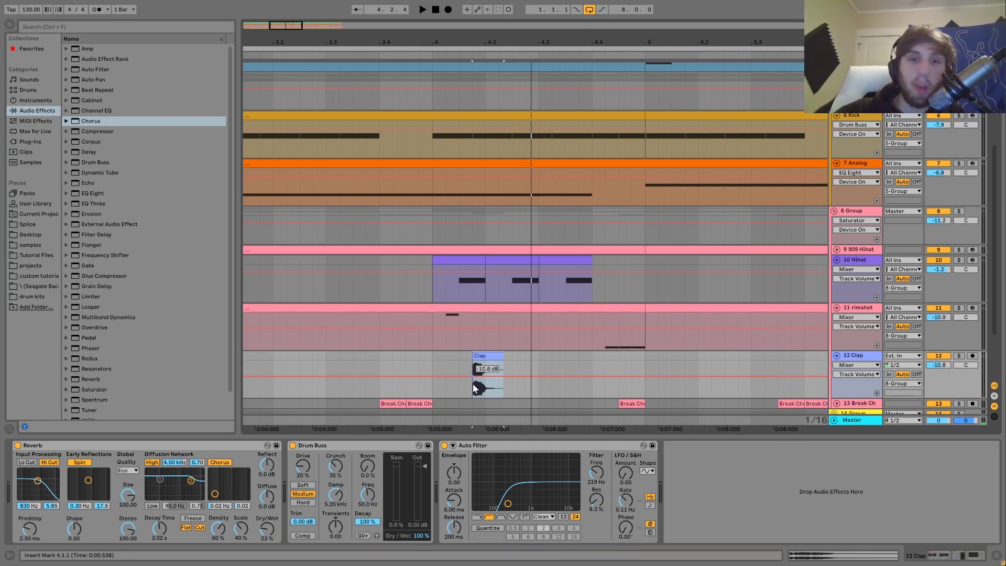
pyautogui.click(374, 357)
pyautogui.press('space')
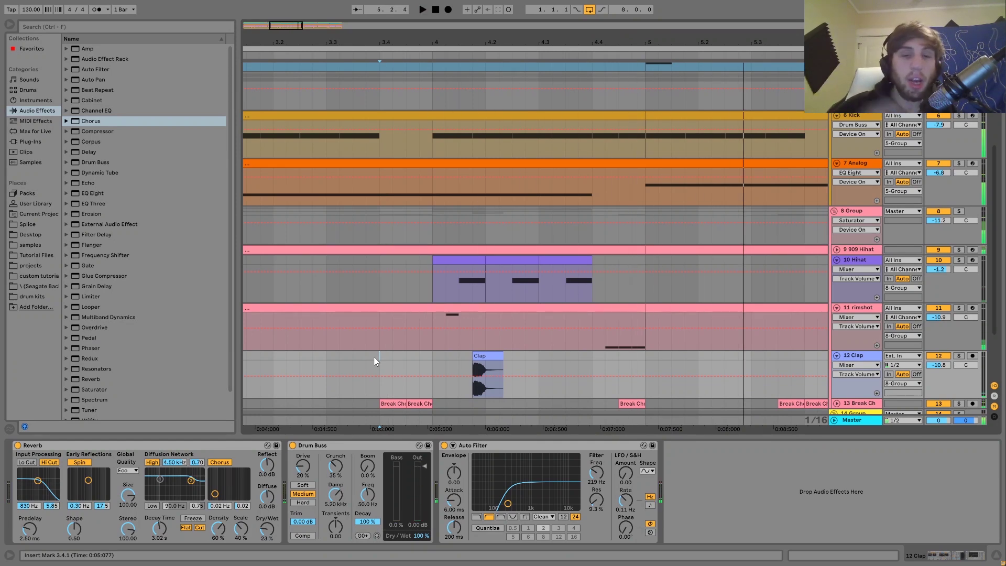
# Unfold and solo the 13 Break Chop track, and play it from beat 3.4.1
pyautogui.scroll(-3, 896, 358)
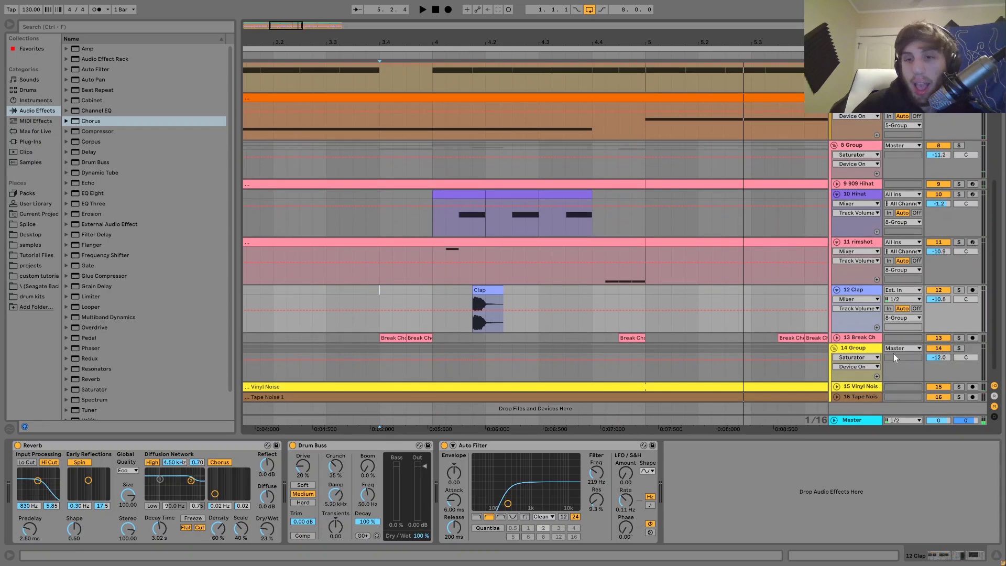
pyautogui.click(855, 338)
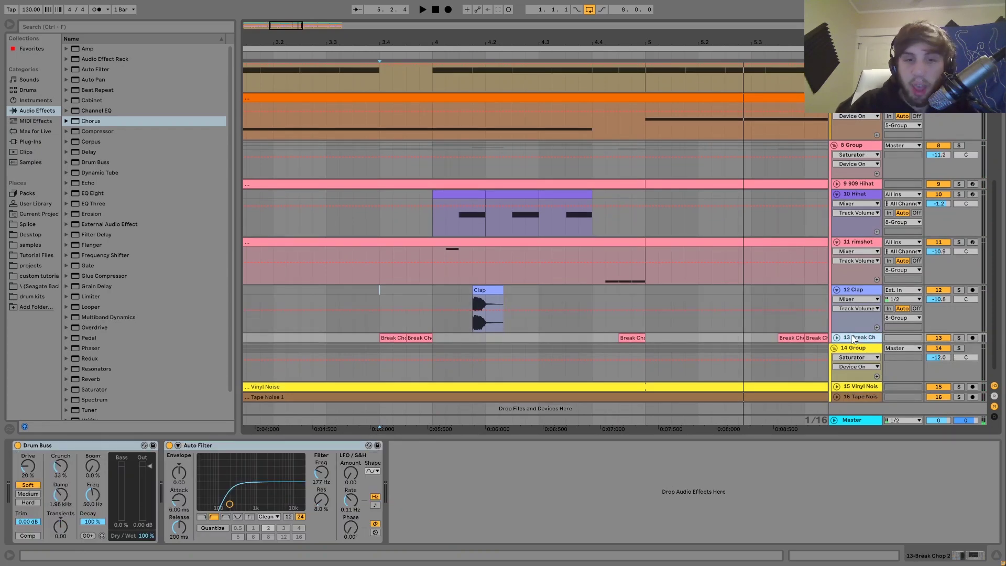
pyautogui.click(838, 338)
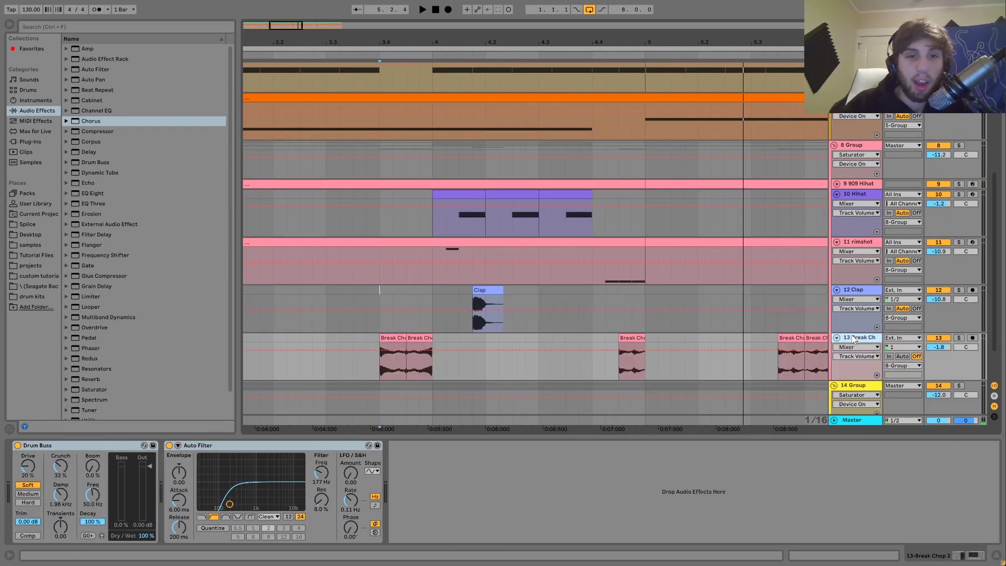
pyautogui.click(960, 340)
pyautogui.press('space')
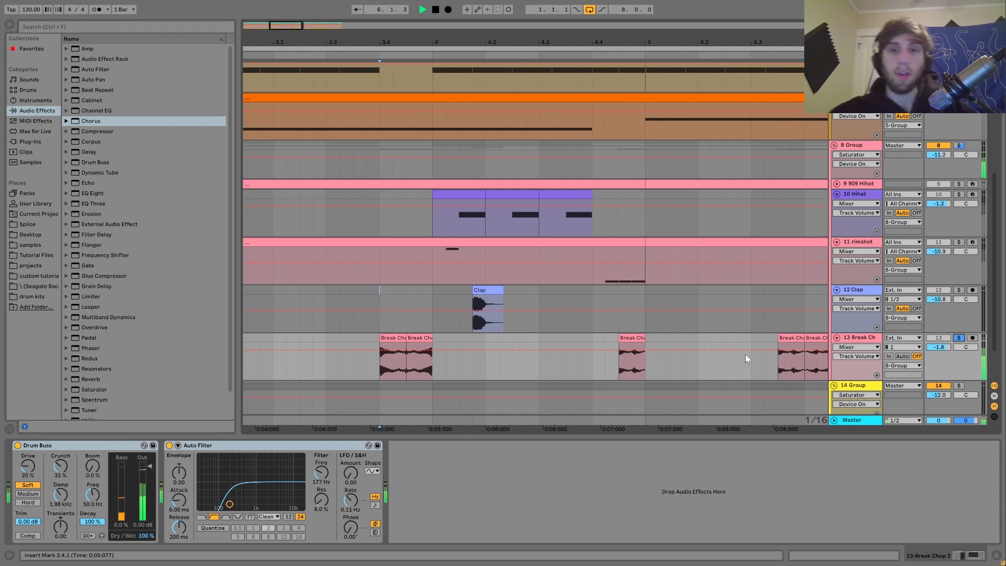
pyautogui.press('space')
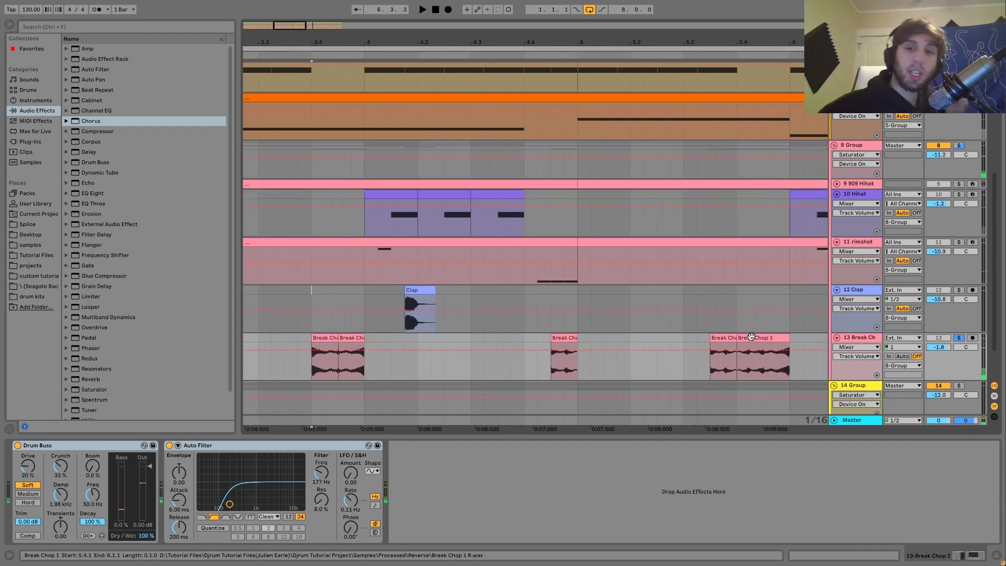
# Locate the Break Chop 1 clip's sample in the project files and preview the imported Break Chop 1.wav and Break Chop 2.wav
pyautogui.click(751, 336)
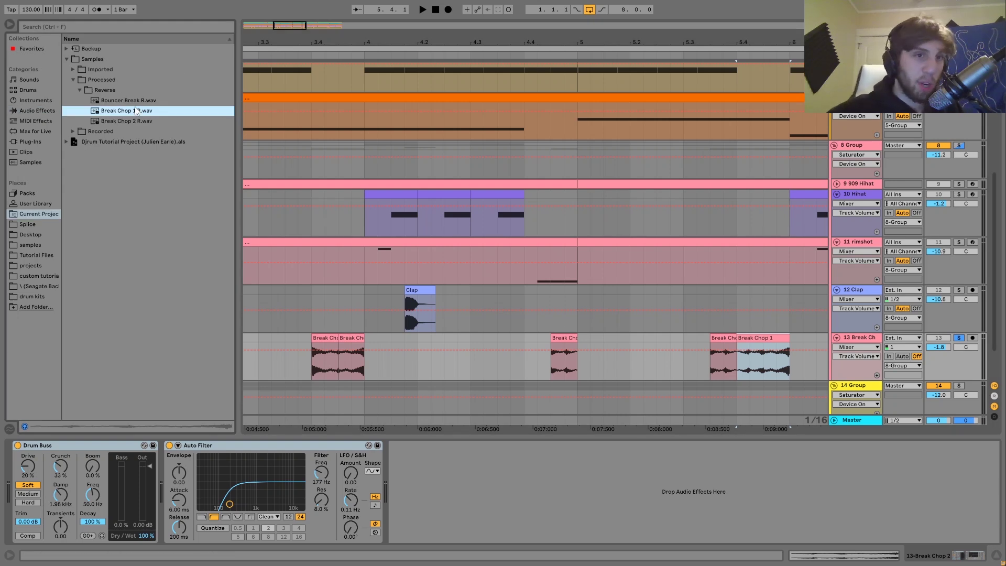
pyautogui.click(74, 70)
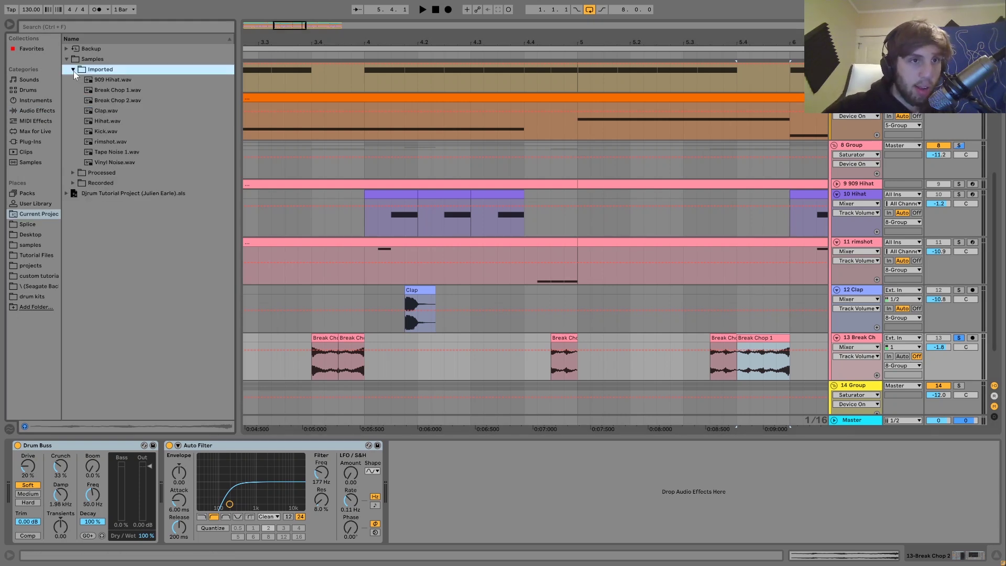
pyautogui.click(112, 91)
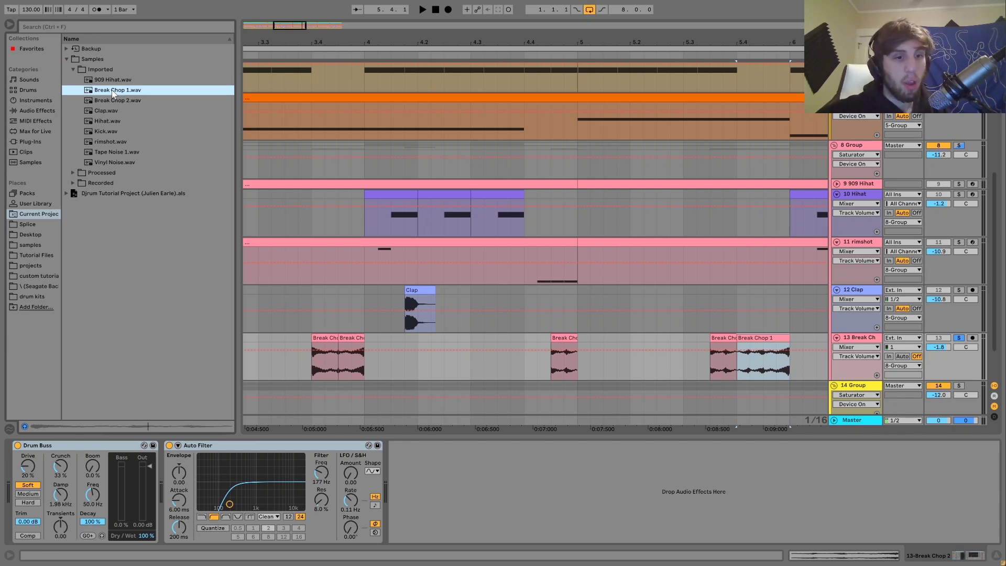
pyautogui.press('Down')
pyautogui.press('Up')
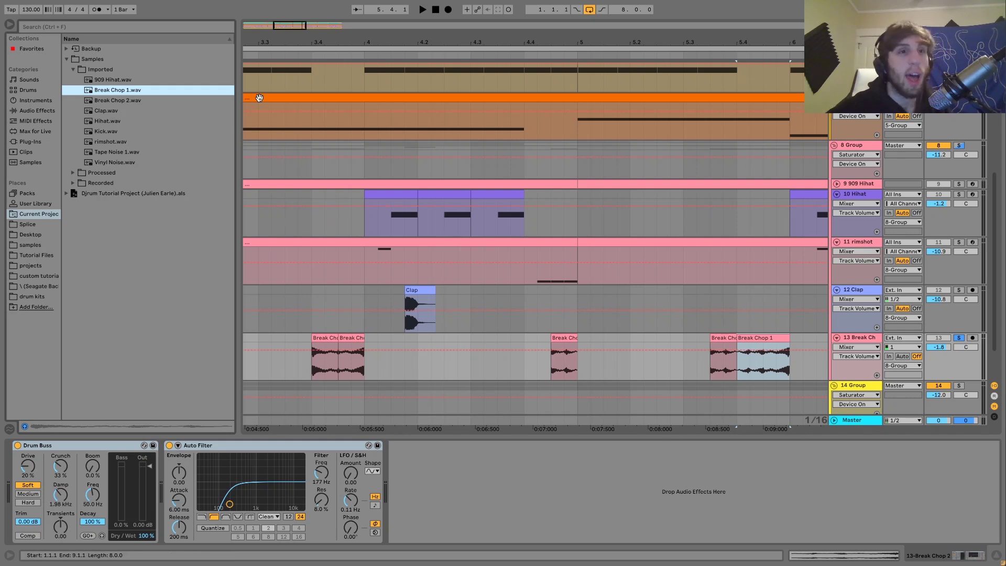
pyautogui.click(185, 100)
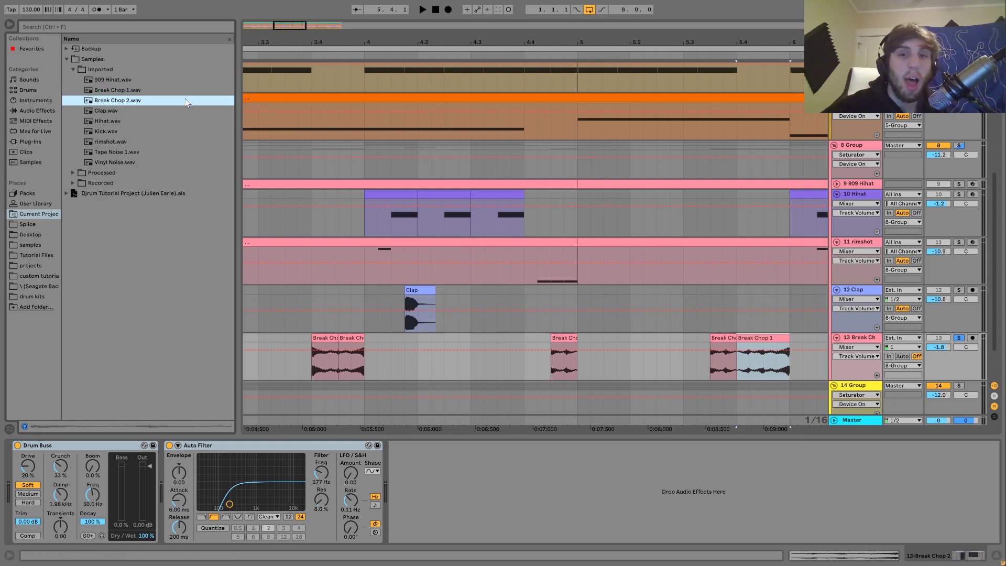
# Unsolo the Break Chop track and play the full mix from beat 4.4.1 and from bar 1
pyautogui.click(529, 350)
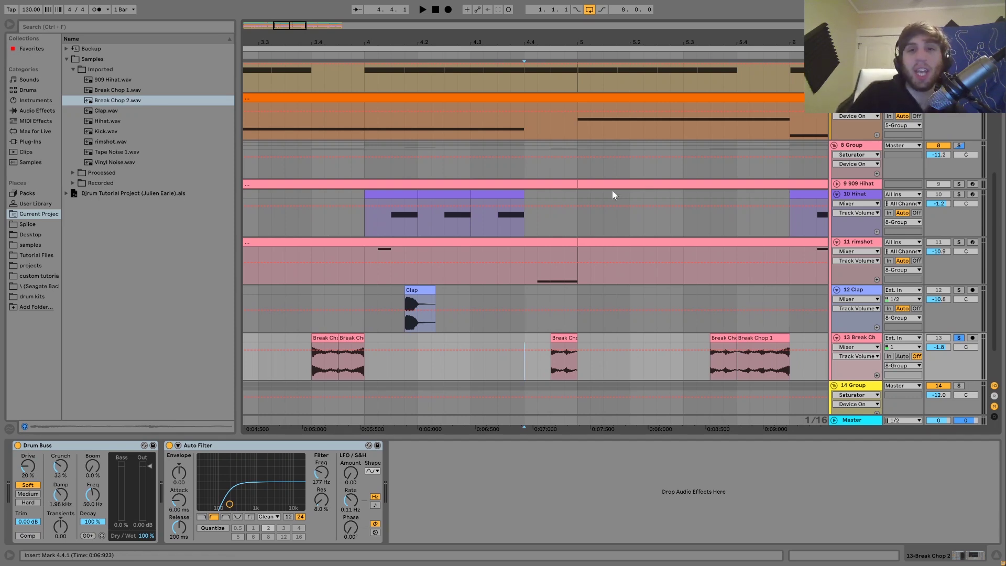
pyautogui.keyDown('ctrl'); pyautogui.scroll(-2, 554, 47); pyautogui.keyUp('ctrl')
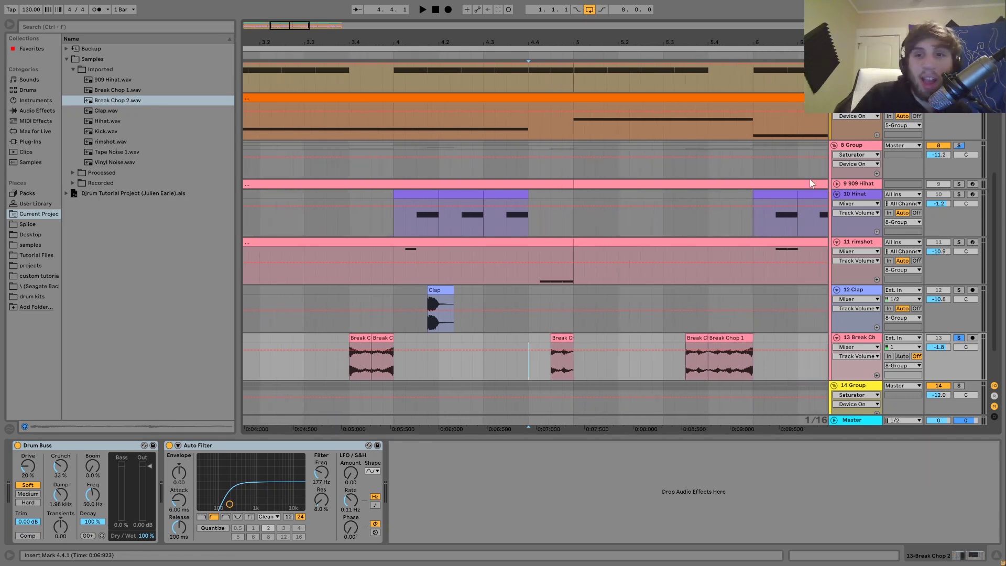
pyautogui.press('space')
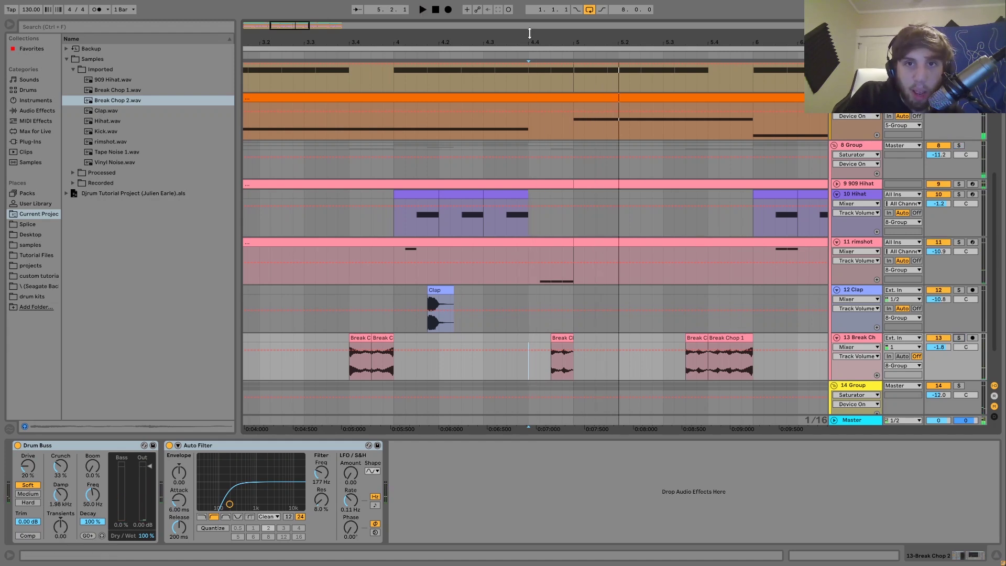
pyautogui.keyDown('ctrl'); pyautogui.scroll(-5, 420, 42); pyautogui.keyUp('ctrl')
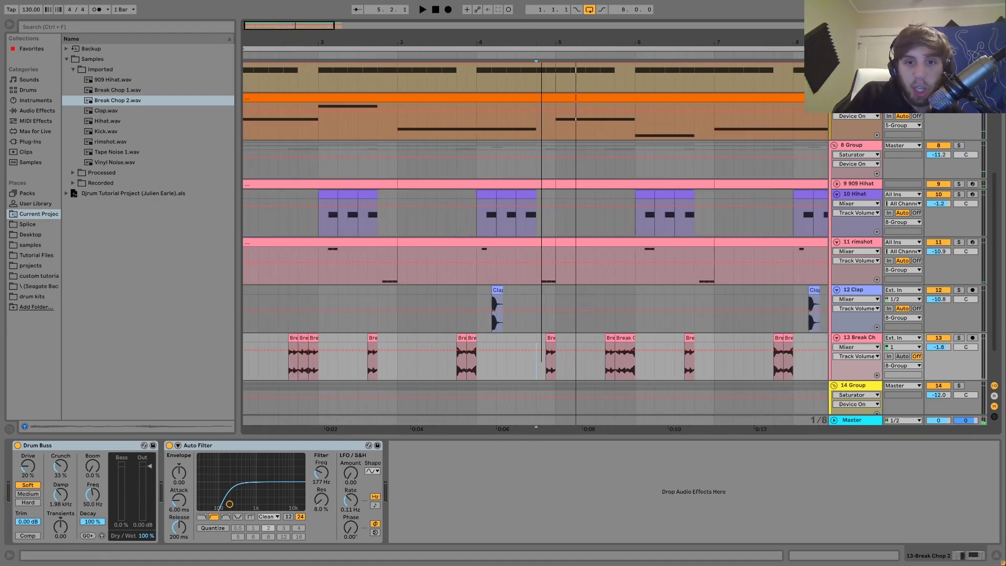
pyautogui.click(247, 338)
pyautogui.press('space')
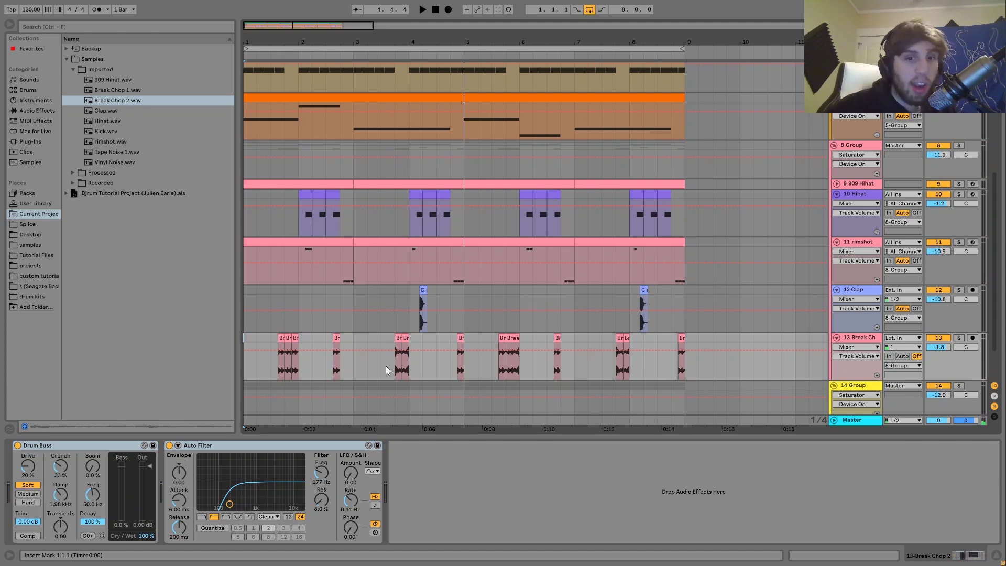
# Play the full mix from beats 3.4.1 and 5.3.1 to hear the break chops in context
pyautogui.click(388, 366)
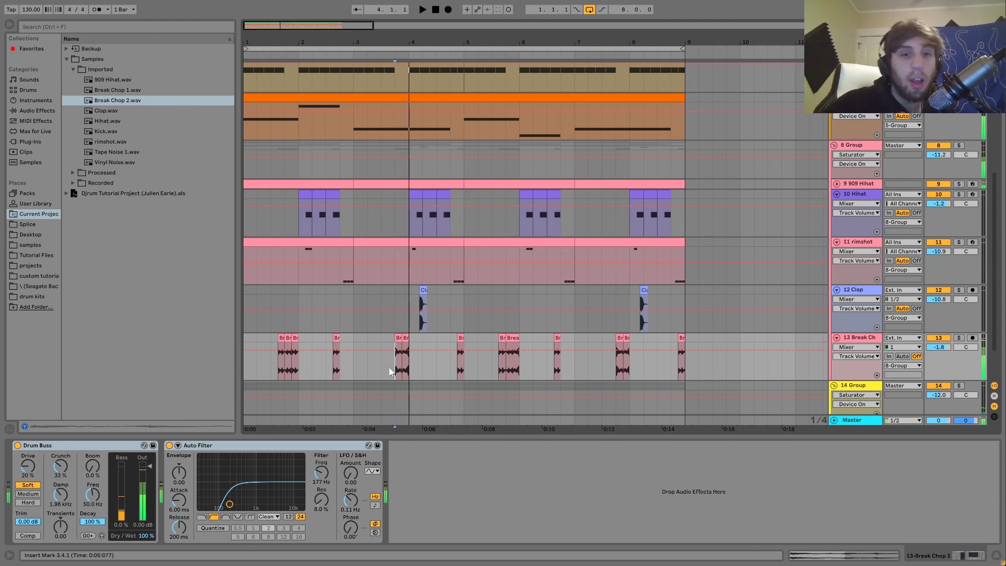
pyautogui.click(489, 369)
pyautogui.press('space')
pyautogui.press('space')
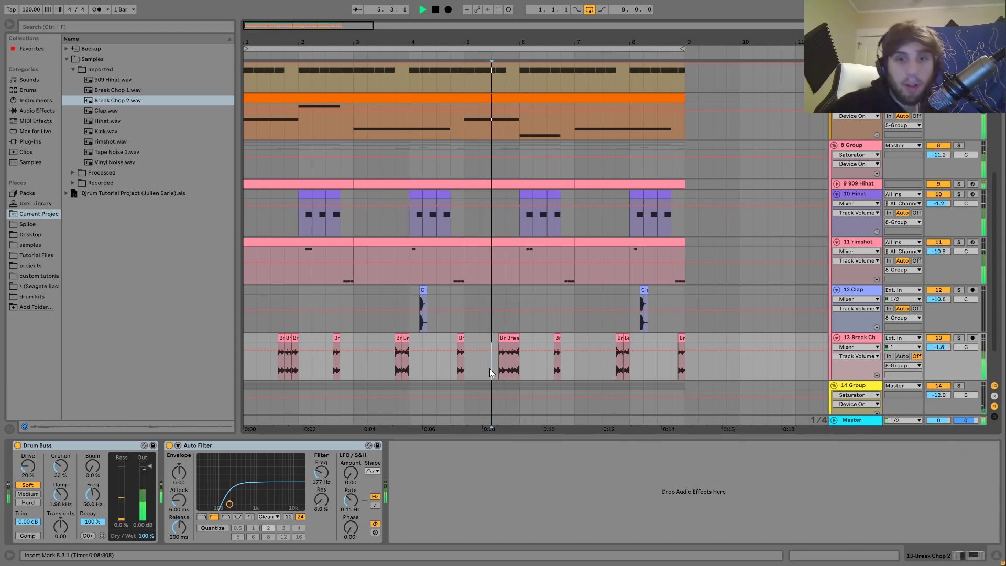
pyautogui.press('space')
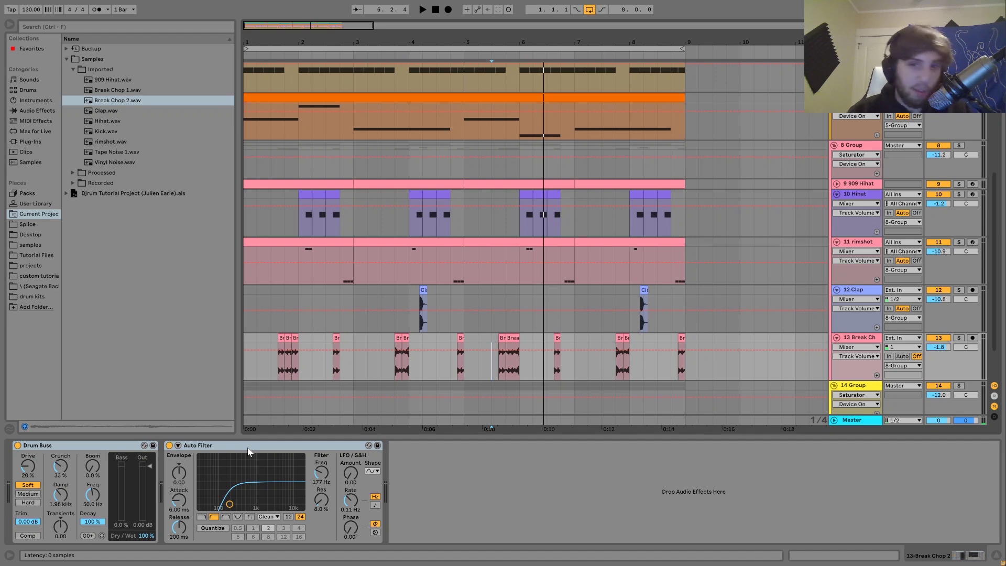
# Solo the 8 Group, bypass its Saturator and Reverb, and play the dry drums from beat 5.3.1
pyautogui.scroll(1, 571, 245)
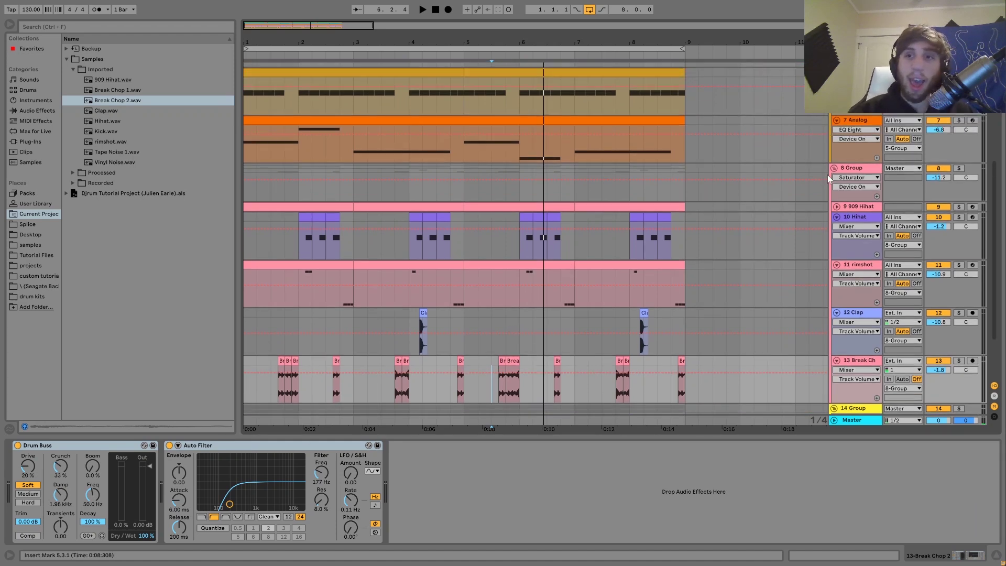
pyautogui.click(861, 171)
pyautogui.click(958, 169)
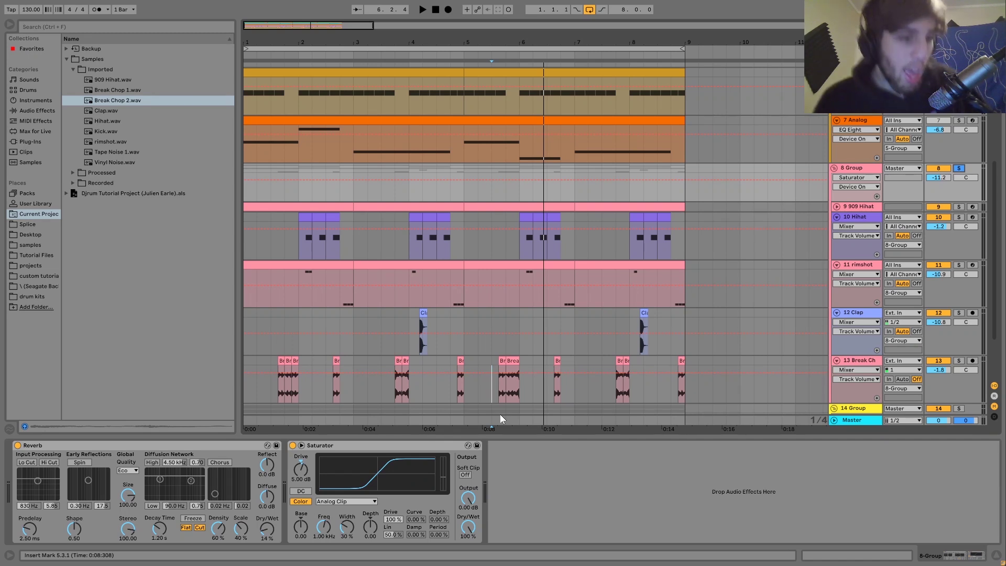
pyautogui.click(291, 448)
pyautogui.click(293, 446)
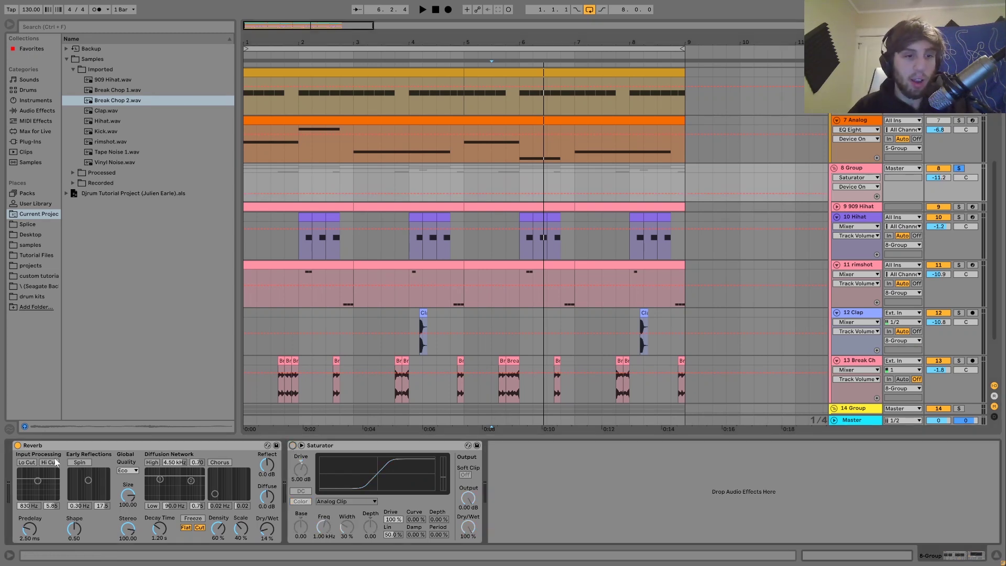
pyautogui.click(17, 445)
pyautogui.press('space')
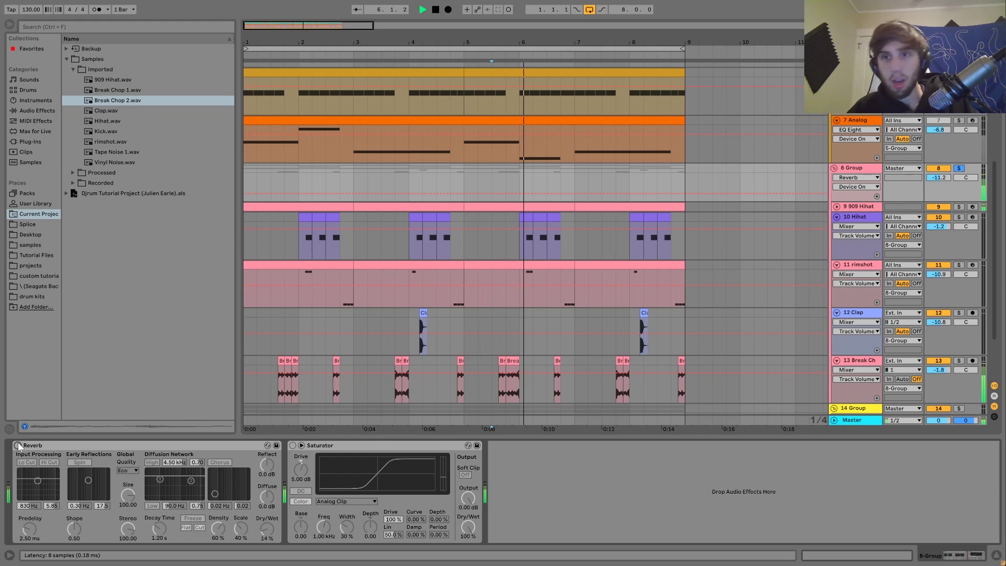
# Re-enable the 8 Group's Reverb and Saturator and replay the soloed drums from beat 5.3.1 to compare
pyautogui.click(17, 445)
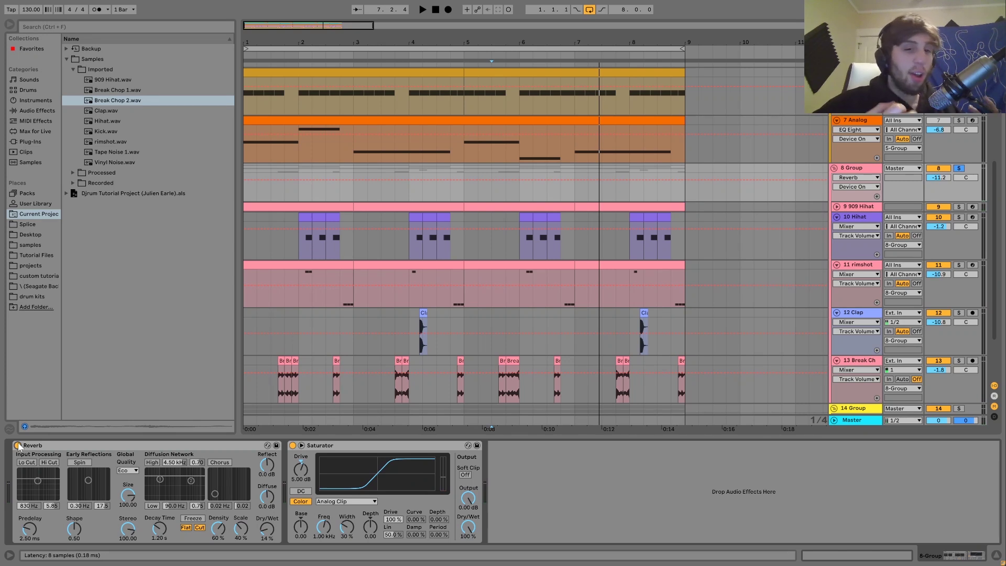
pyautogui.press('space')
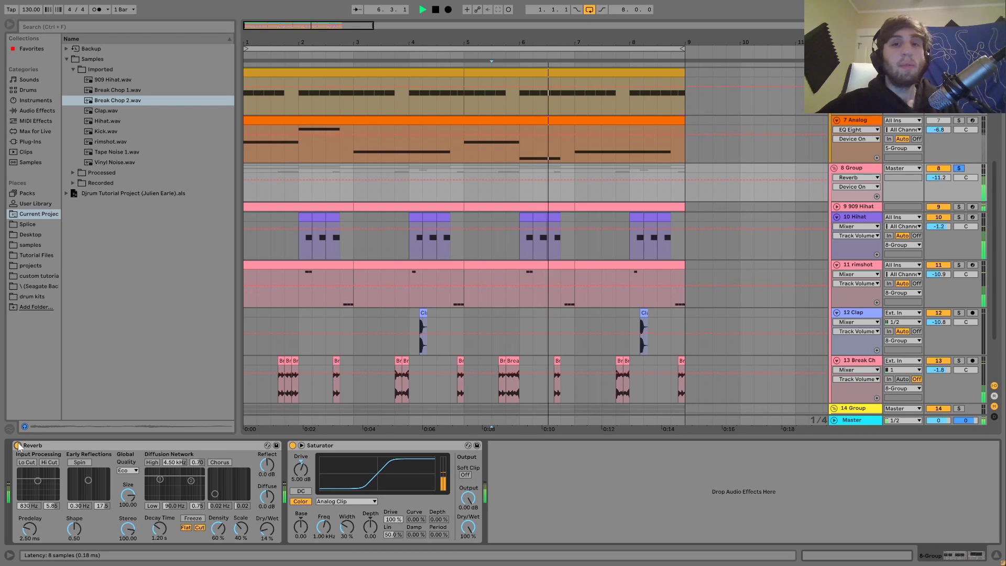
pyautogui.press('space')
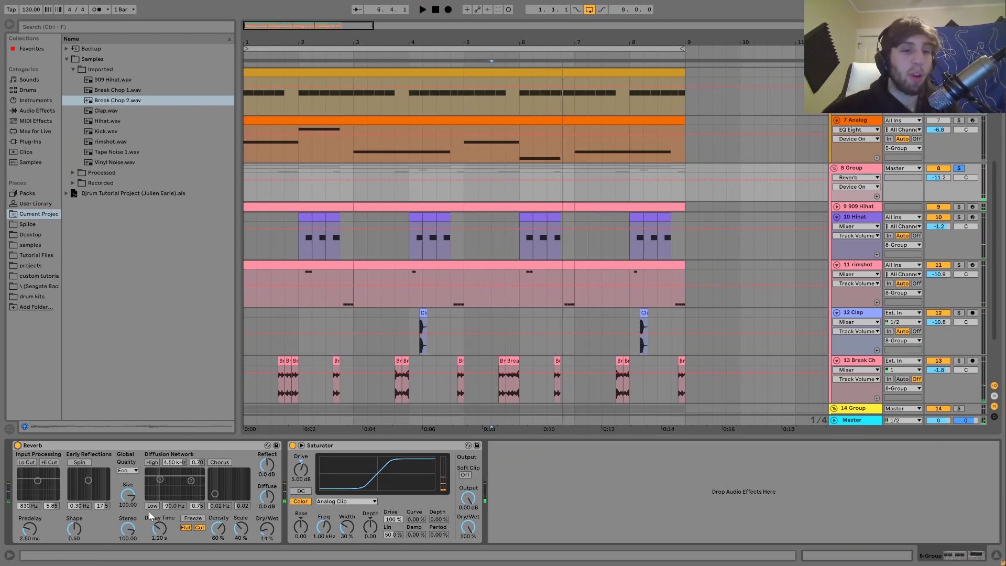
pyautogui.press('space')
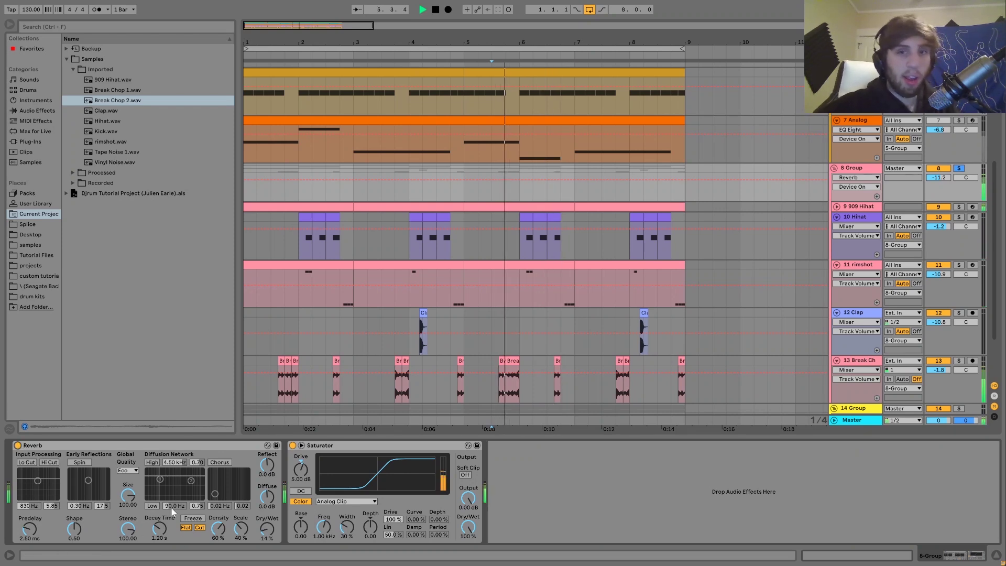
pyautogui.press('space')
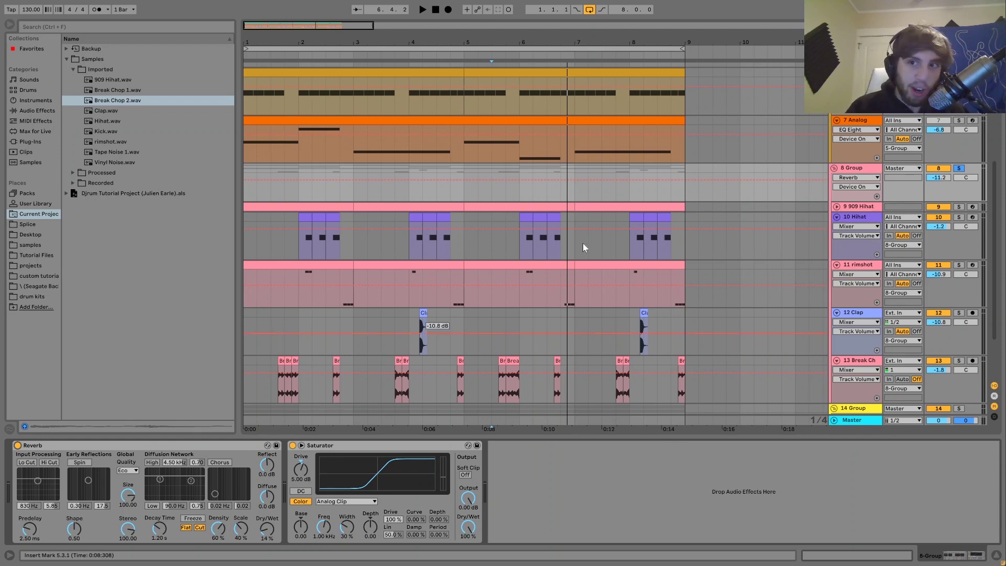
# Fold and unfold the 8 Group, then solo the Vinyl Noise track and play it from bar 1
pyautogui.click(245, 172)
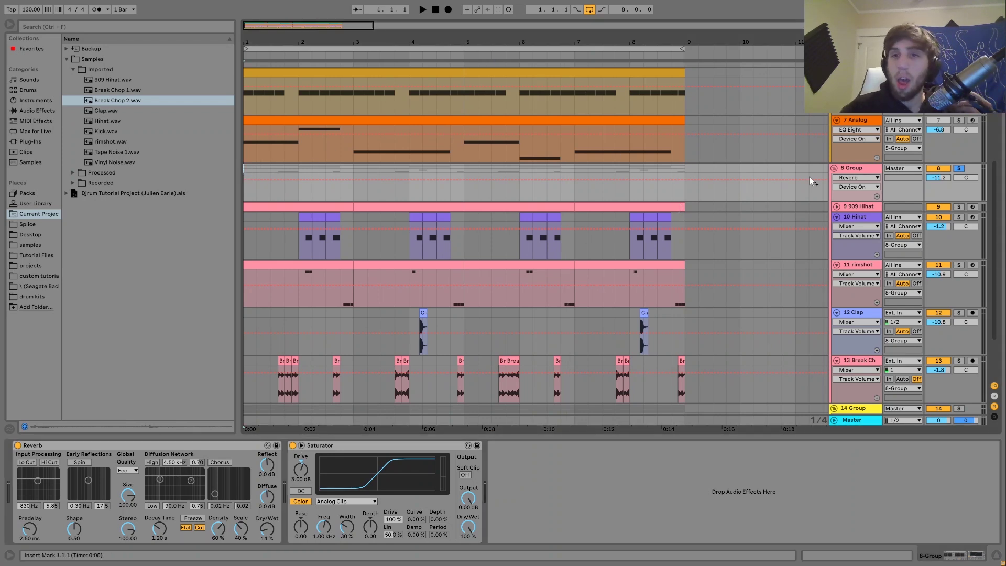
pyautogui.click(835, 168)
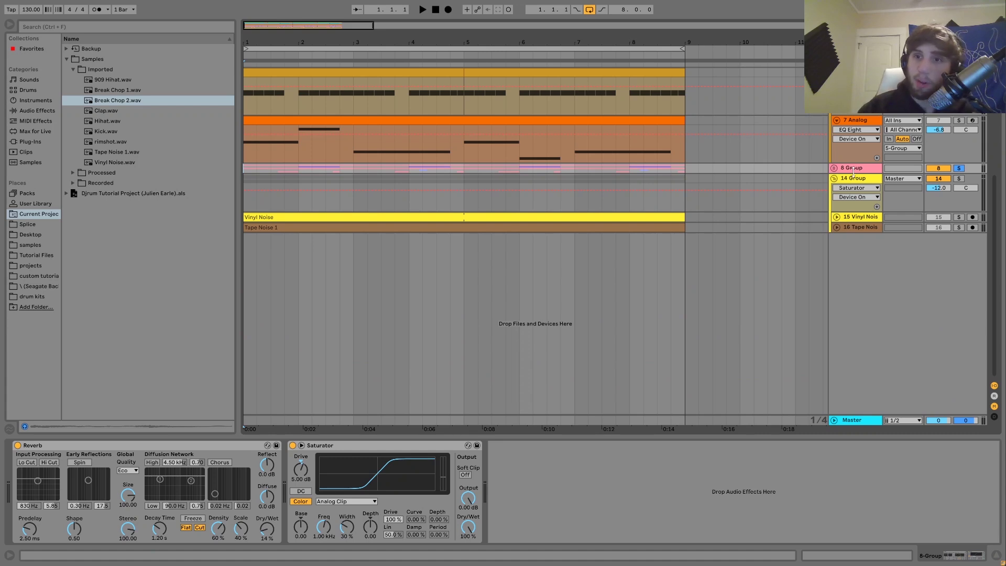
pyautogui.click(834, 169)
pyautogui.scroll(-3, 836, 167)
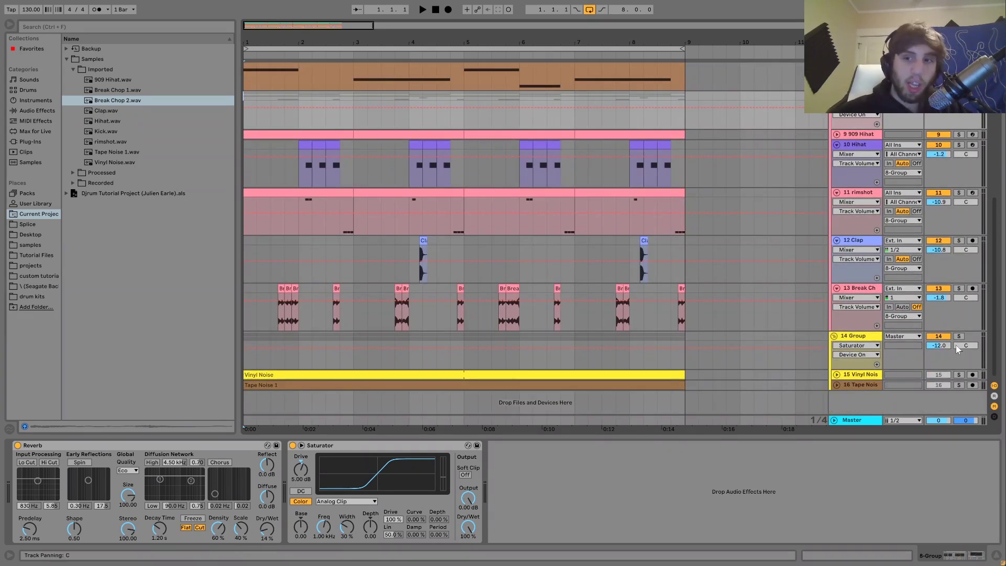
pyautogui.click(959, 375)
pyautogui.click(854, 375)
pyautogui.press('space')
# Unfold the Tape Noise track, solo it in place of Vinyl Noise and play it from bar 1
pyautogui.click(837, 385)
pyautogui.scroll(-2, 871, 391)
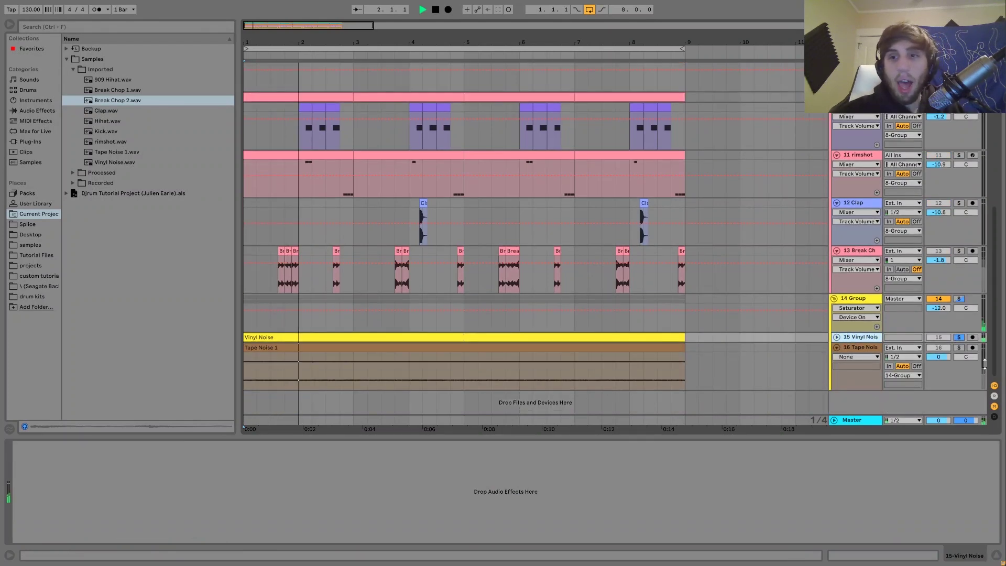
pyautogui.press('space')
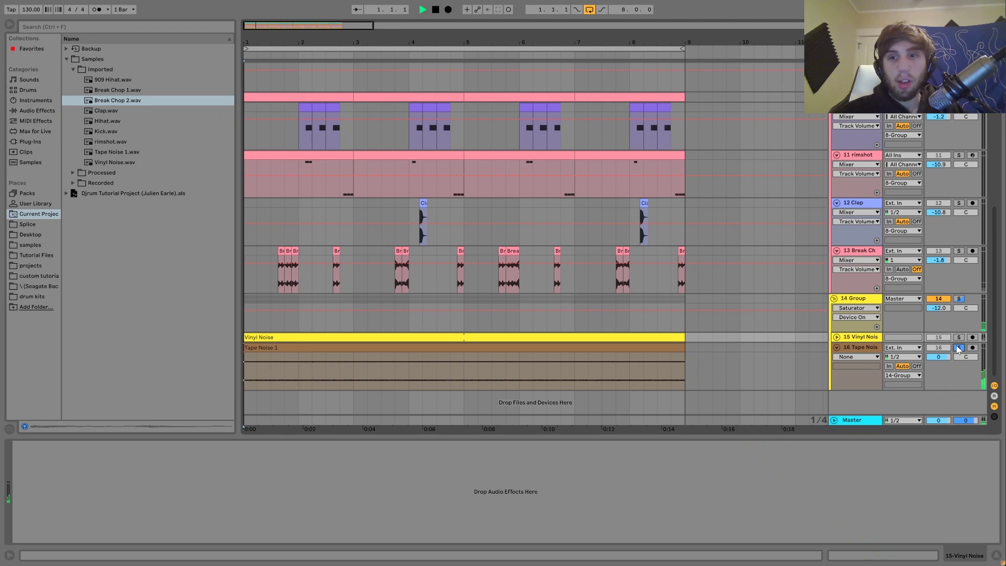
pyautogui.click(858, 348)
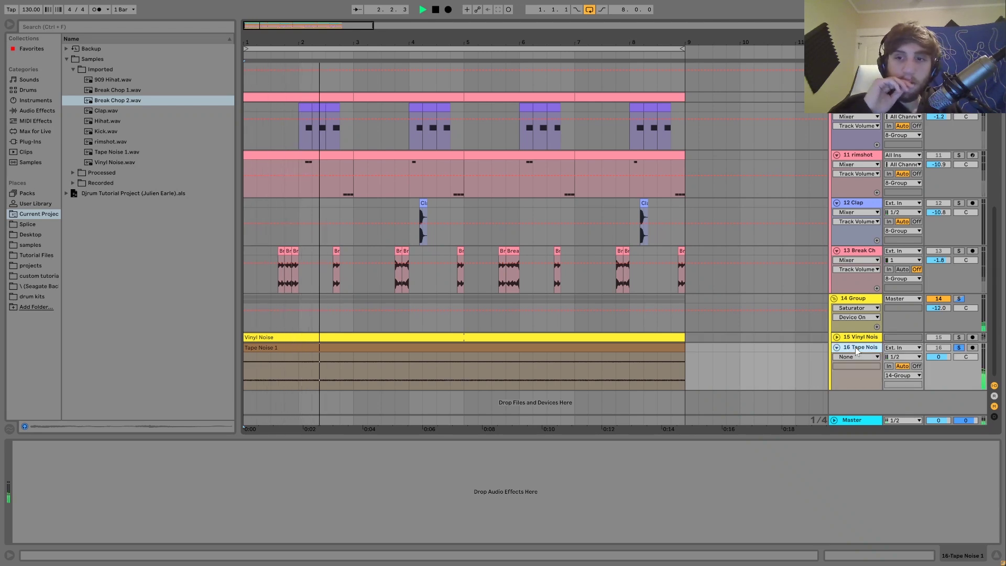
pyautogui.press('space')
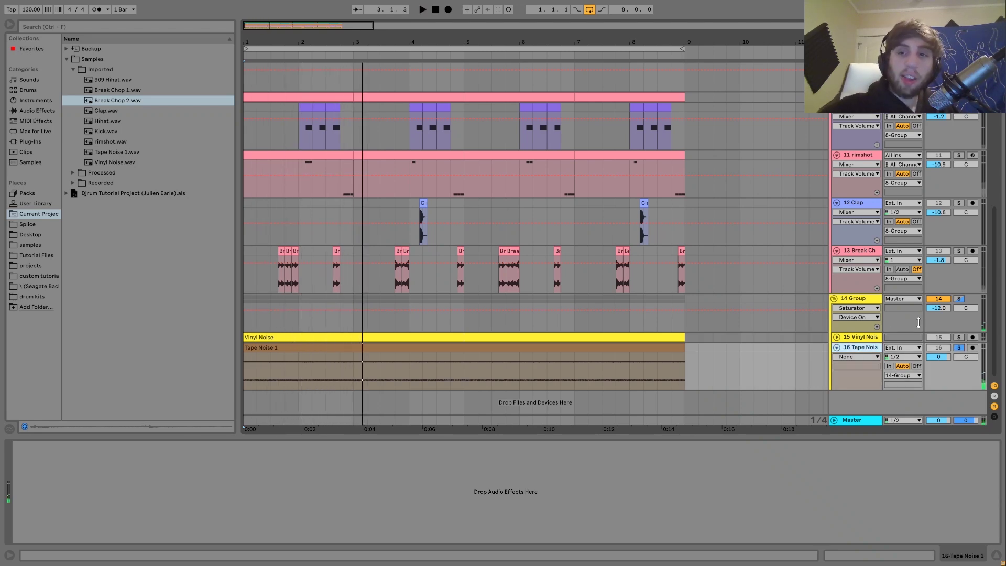
# Clear the solo on the 14 Group and its noise tracks and play the full mix from bar 1
pyautogui.click(962, 299)
pyautogui.click(962, 298)
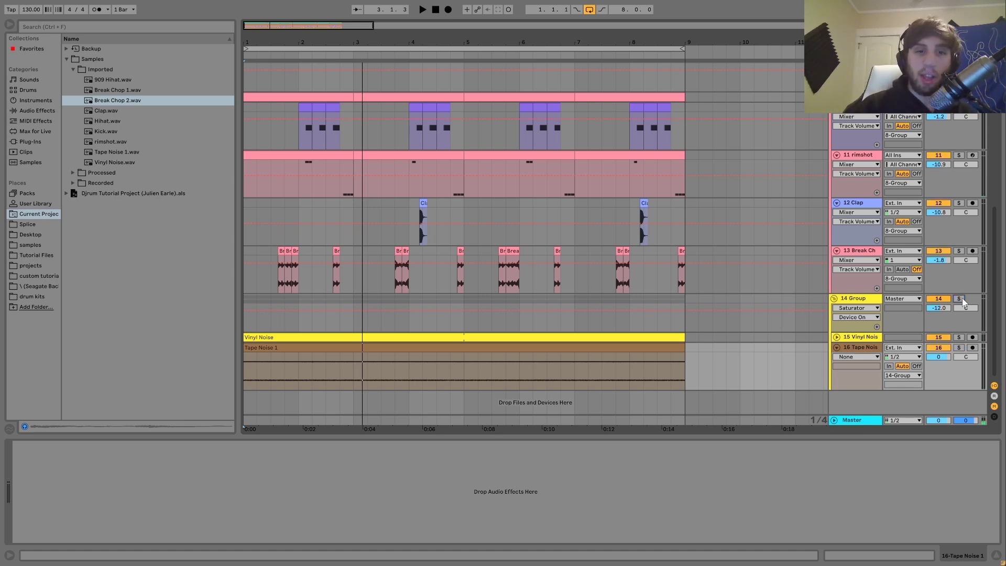
pyautogui.press('space')
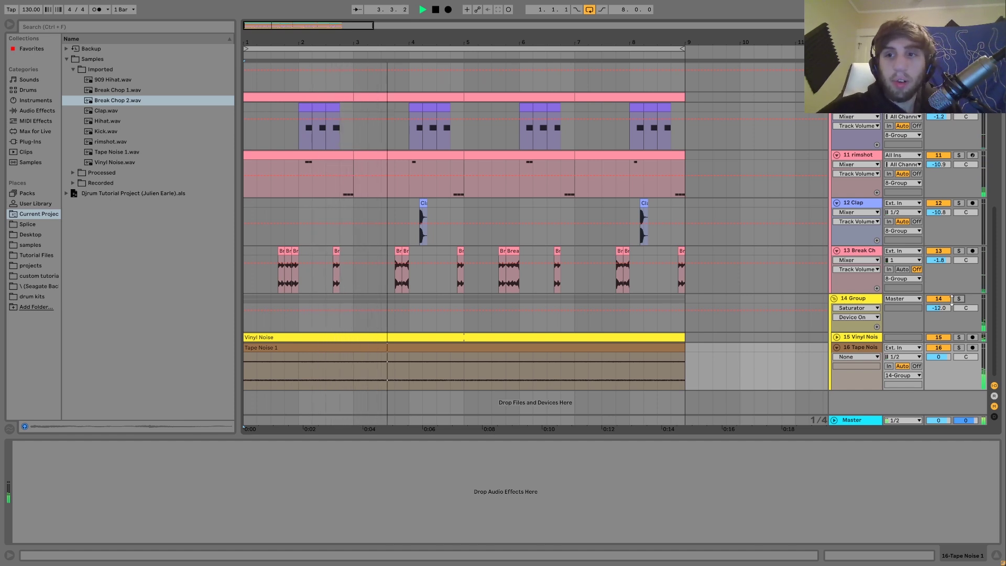
pyautogui.press('space')
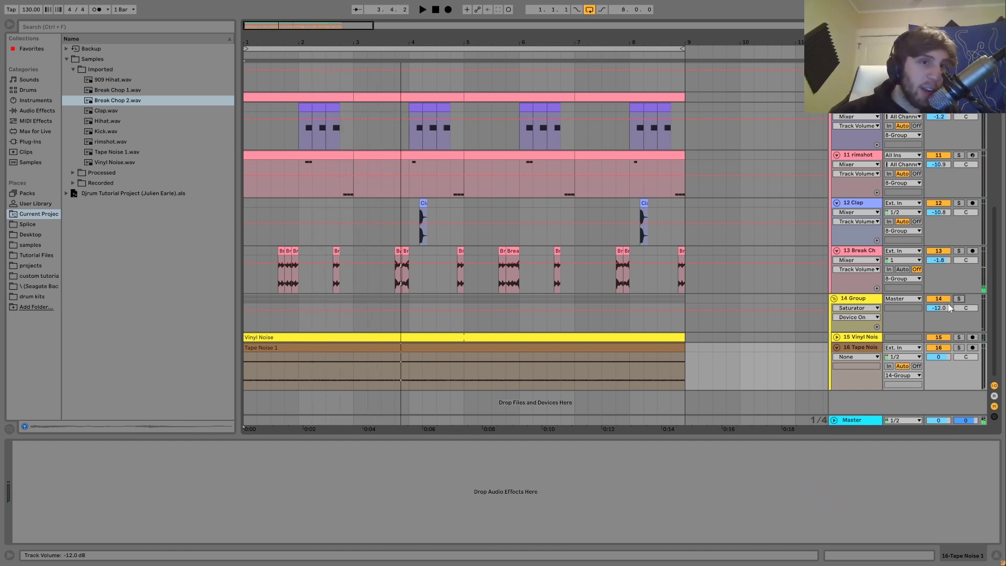
# Play the mix with the 14 Group muted and again with it unmuted to compare the noise layer
pyautogui.click(946, 301)
pyautogui.press('space')
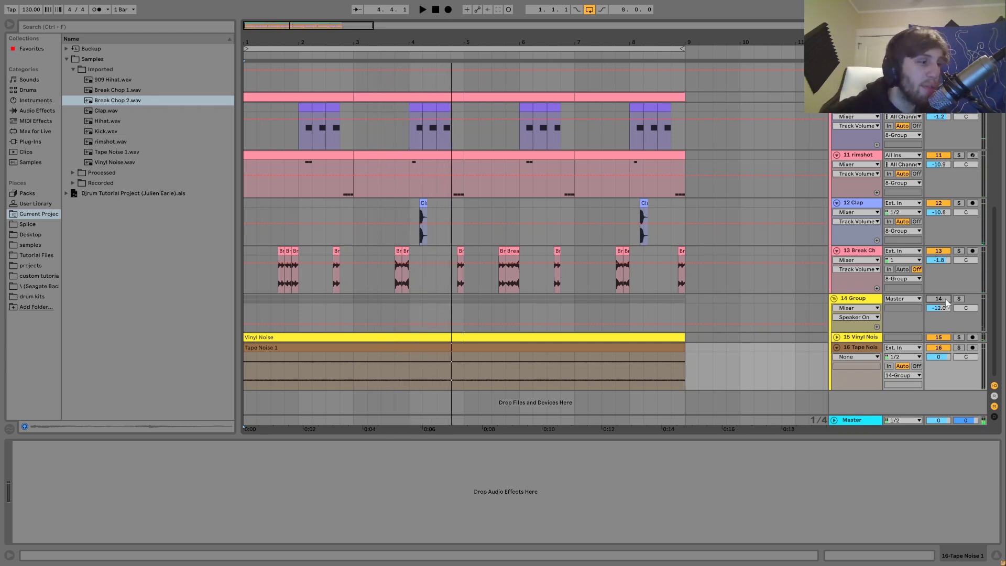
pyautogui.click(945, 299)
pyautogui.press('space')
# Show the 14 Group's effects, solo the group and play it with the Auto Filter bypassed and re-enabled
pyautogui.click(846, 302)
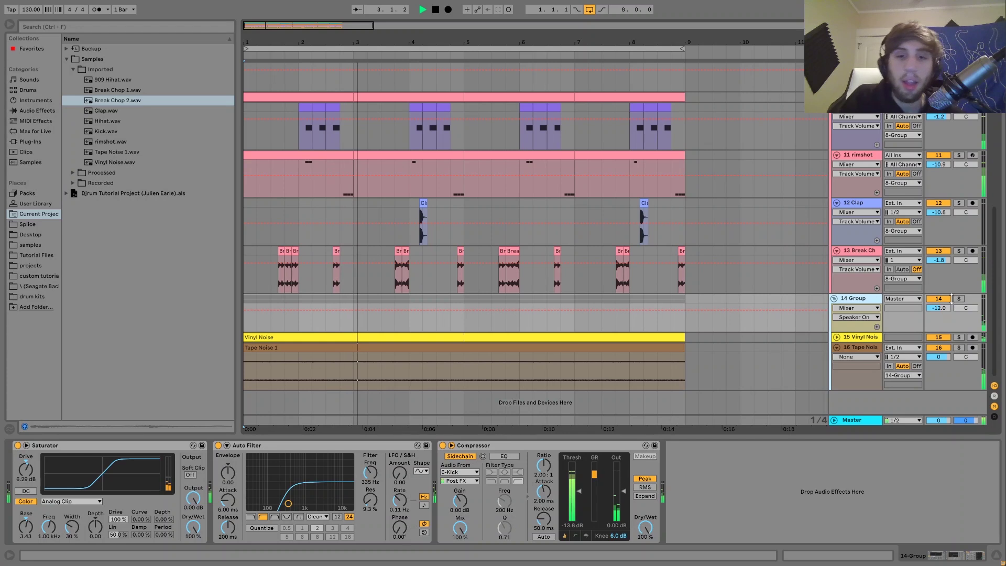
pyautogui.click(959, 299)
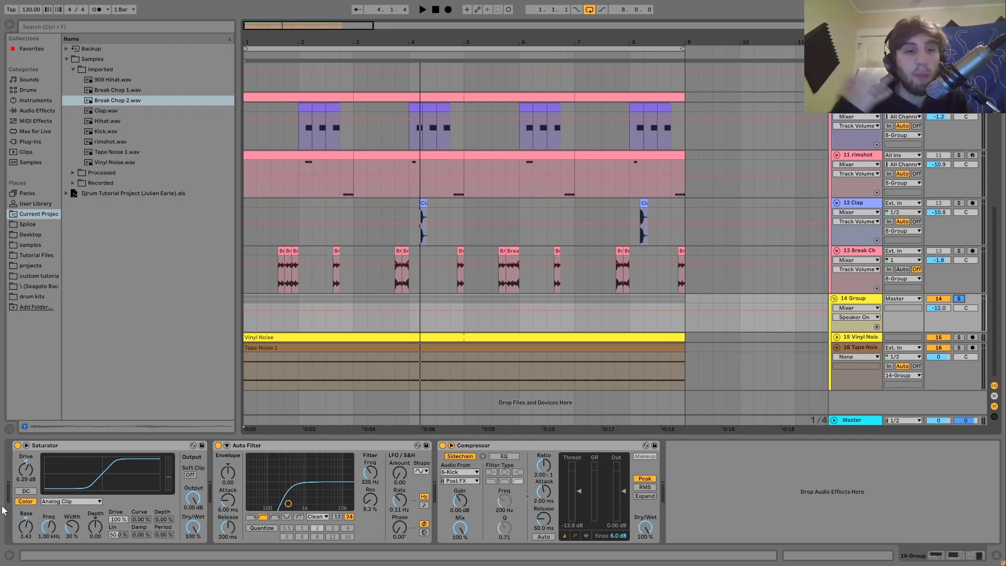
pyautogui.click(218, 445)
pyautogui.press('space')
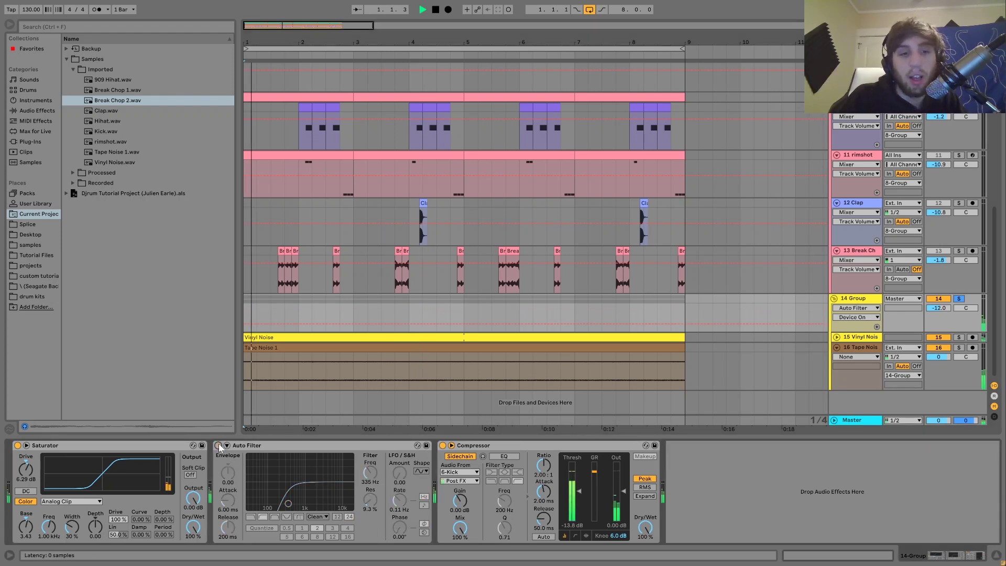
pyautogui.click(218, 446)
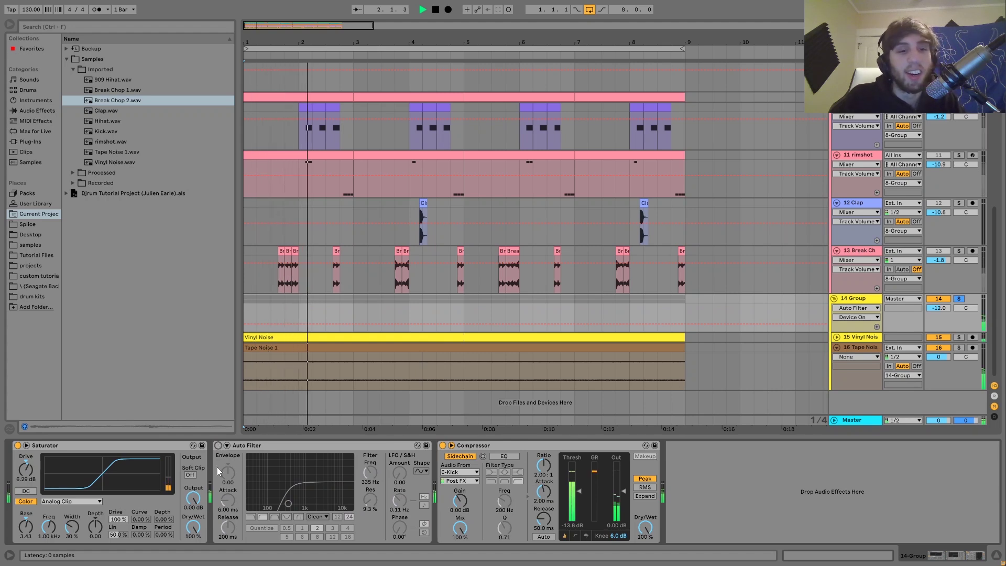
pyautogui.press('space')
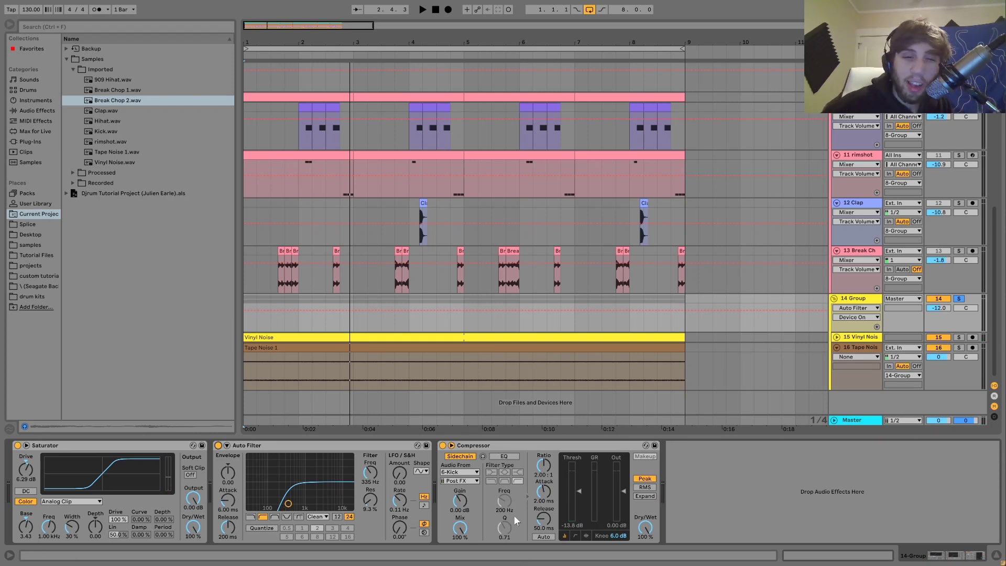
# Play the soloed 14 Group with its sidechained Compressor on, then bypass the Compressor and play the full mix unsoloed
pyautogui.press('space')
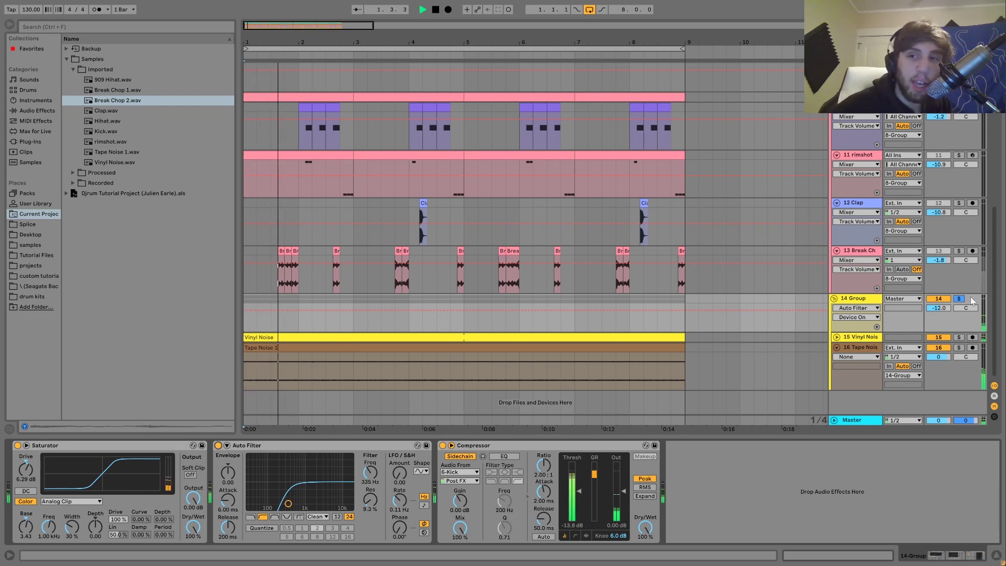
pyautogui.press('space')
pyautogui.click(443, 446)
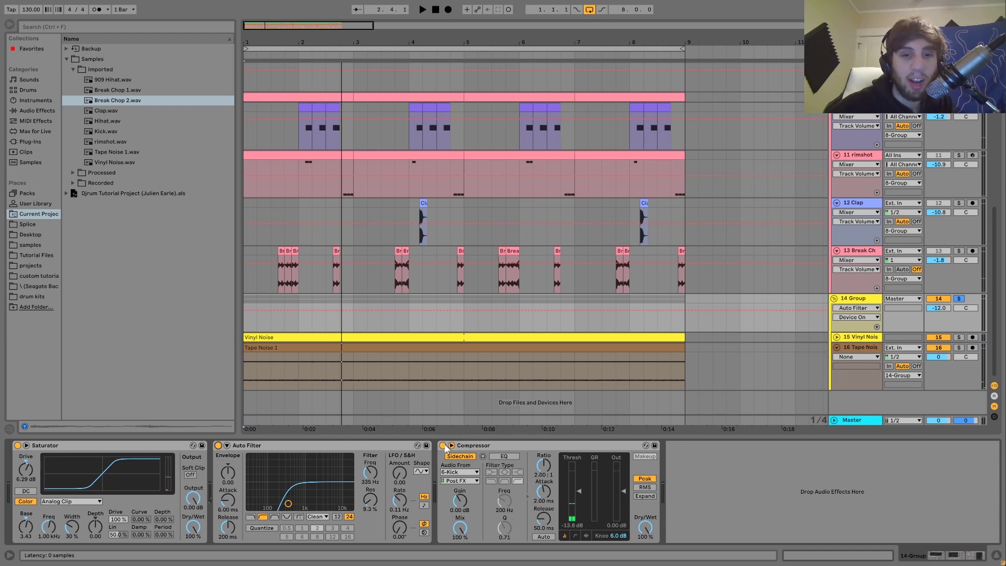
pyautogui.press('space')
pyautogui.click(960, 298)
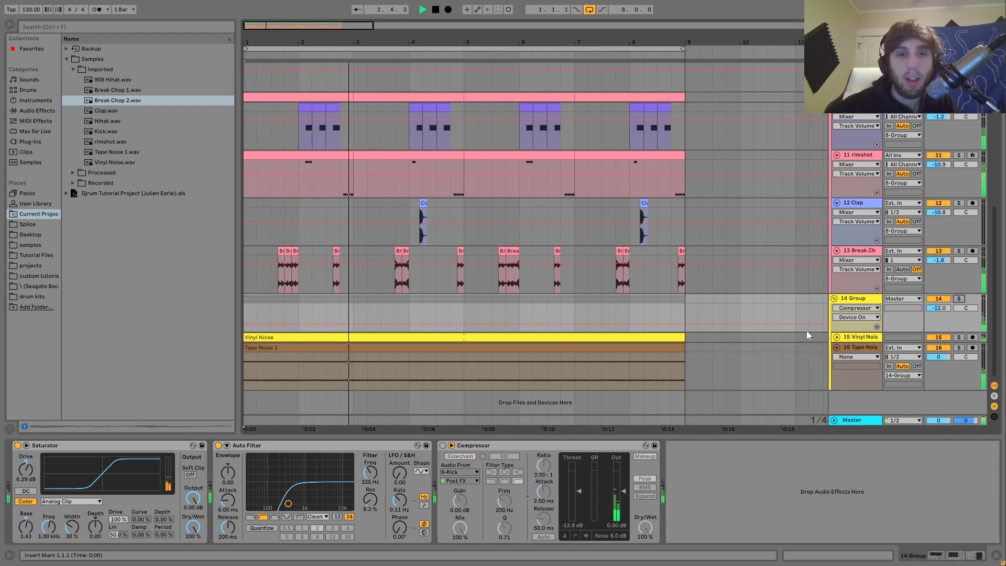
pyautogui.press('space')
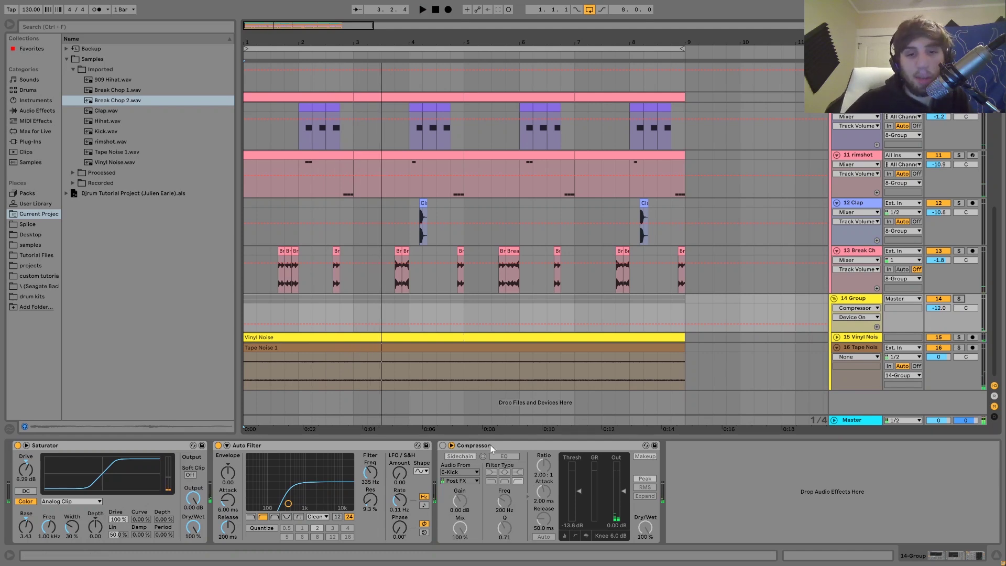
# Re-enable the 14 Group's Compressor and replay the full mix from bar 1 to hear the kick sidechain
pyautogui.click(443, 446)
pyautogui.press('space')
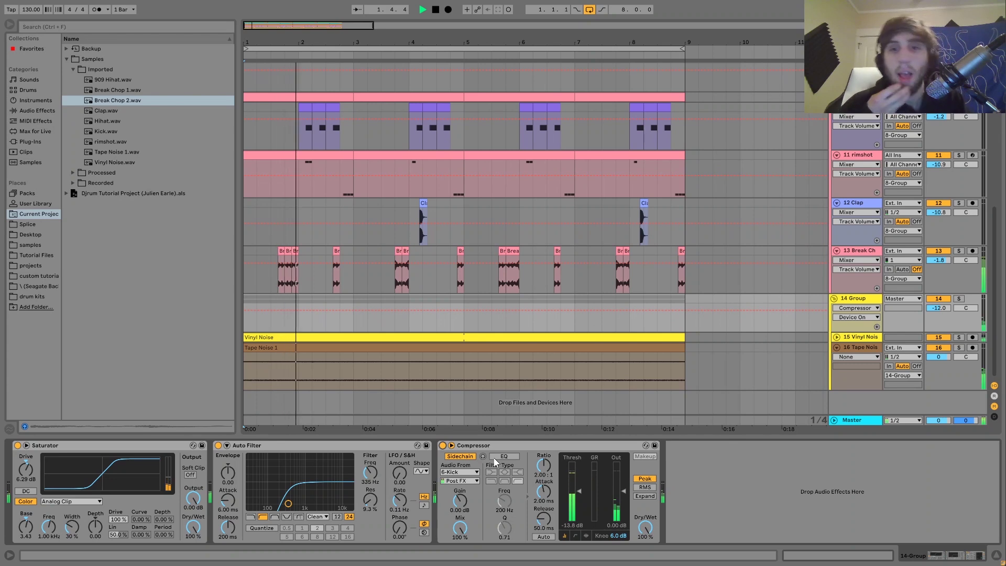
pyautogui.press('space')
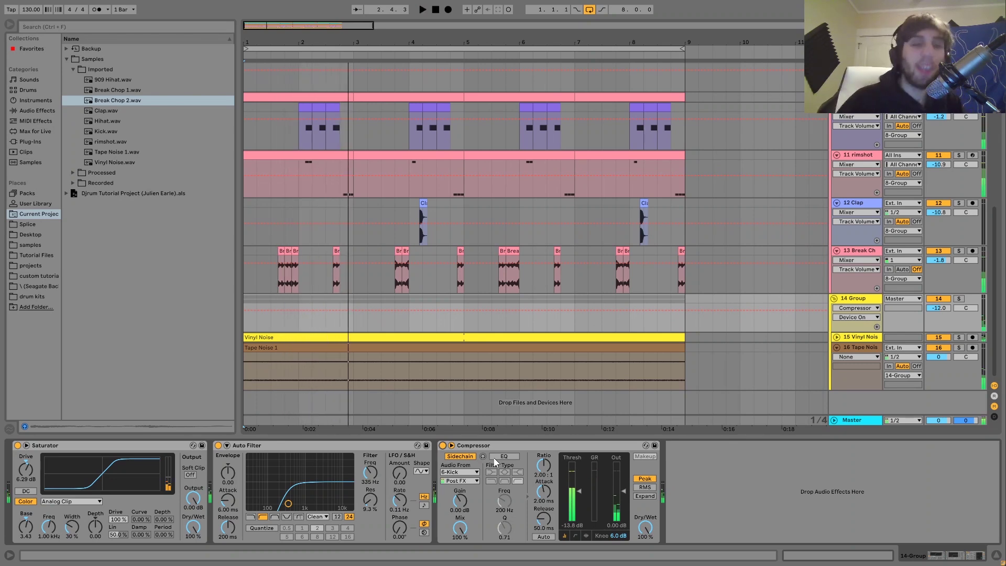